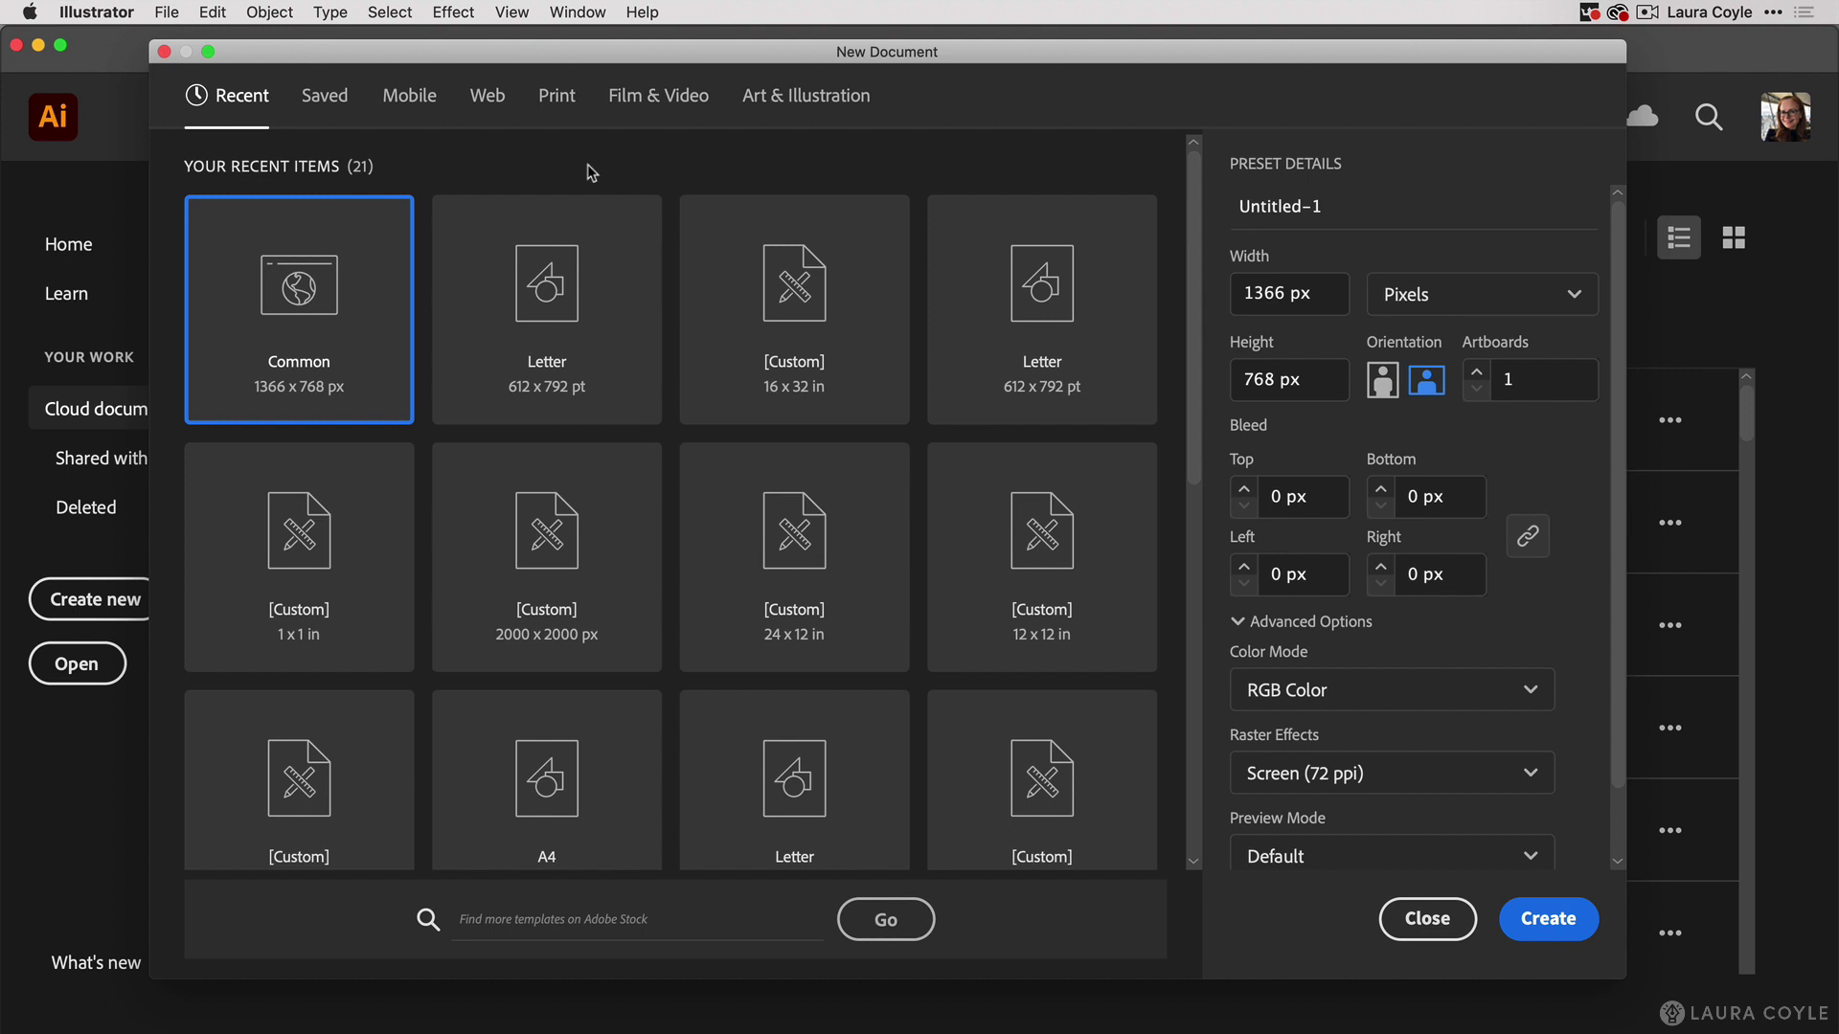
Create a blank Letter-size print document, Untitled-1, in CMYK colour mode.
{"action": "left_click", "coordinate": [565, 118]}
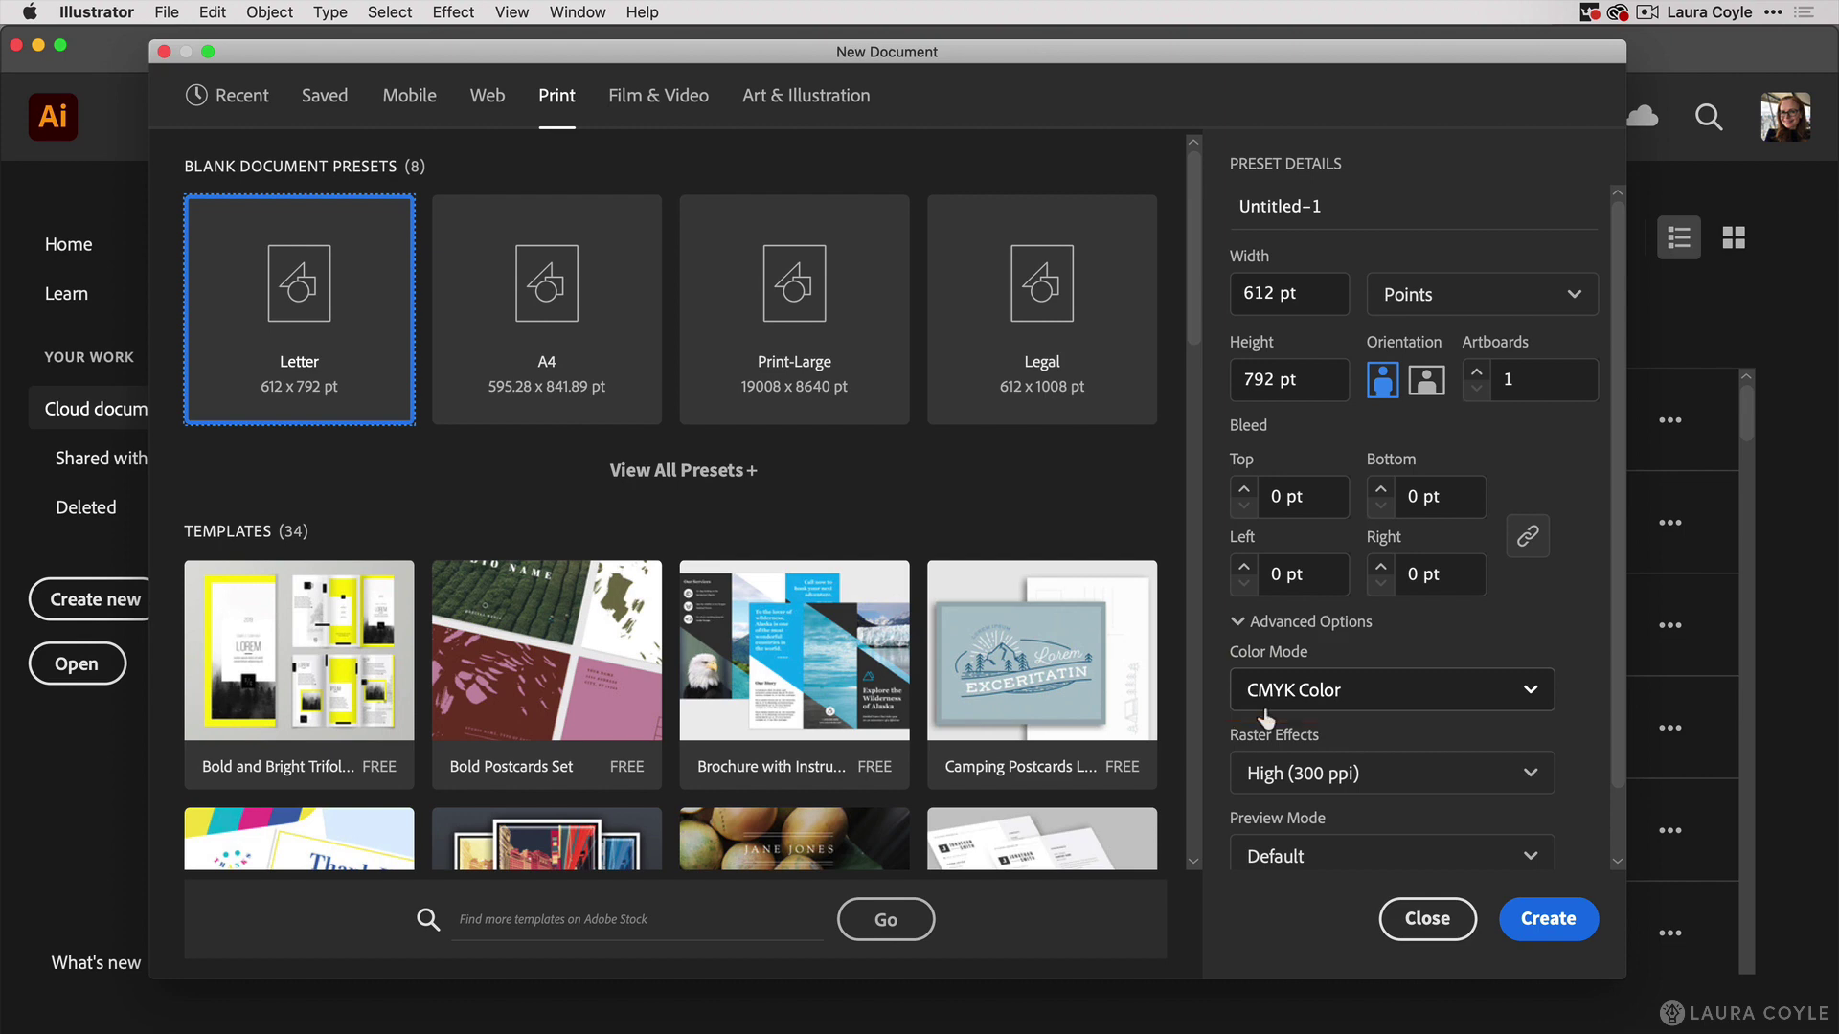
{"action": "left_click", "coordinate": [1575, 921]}
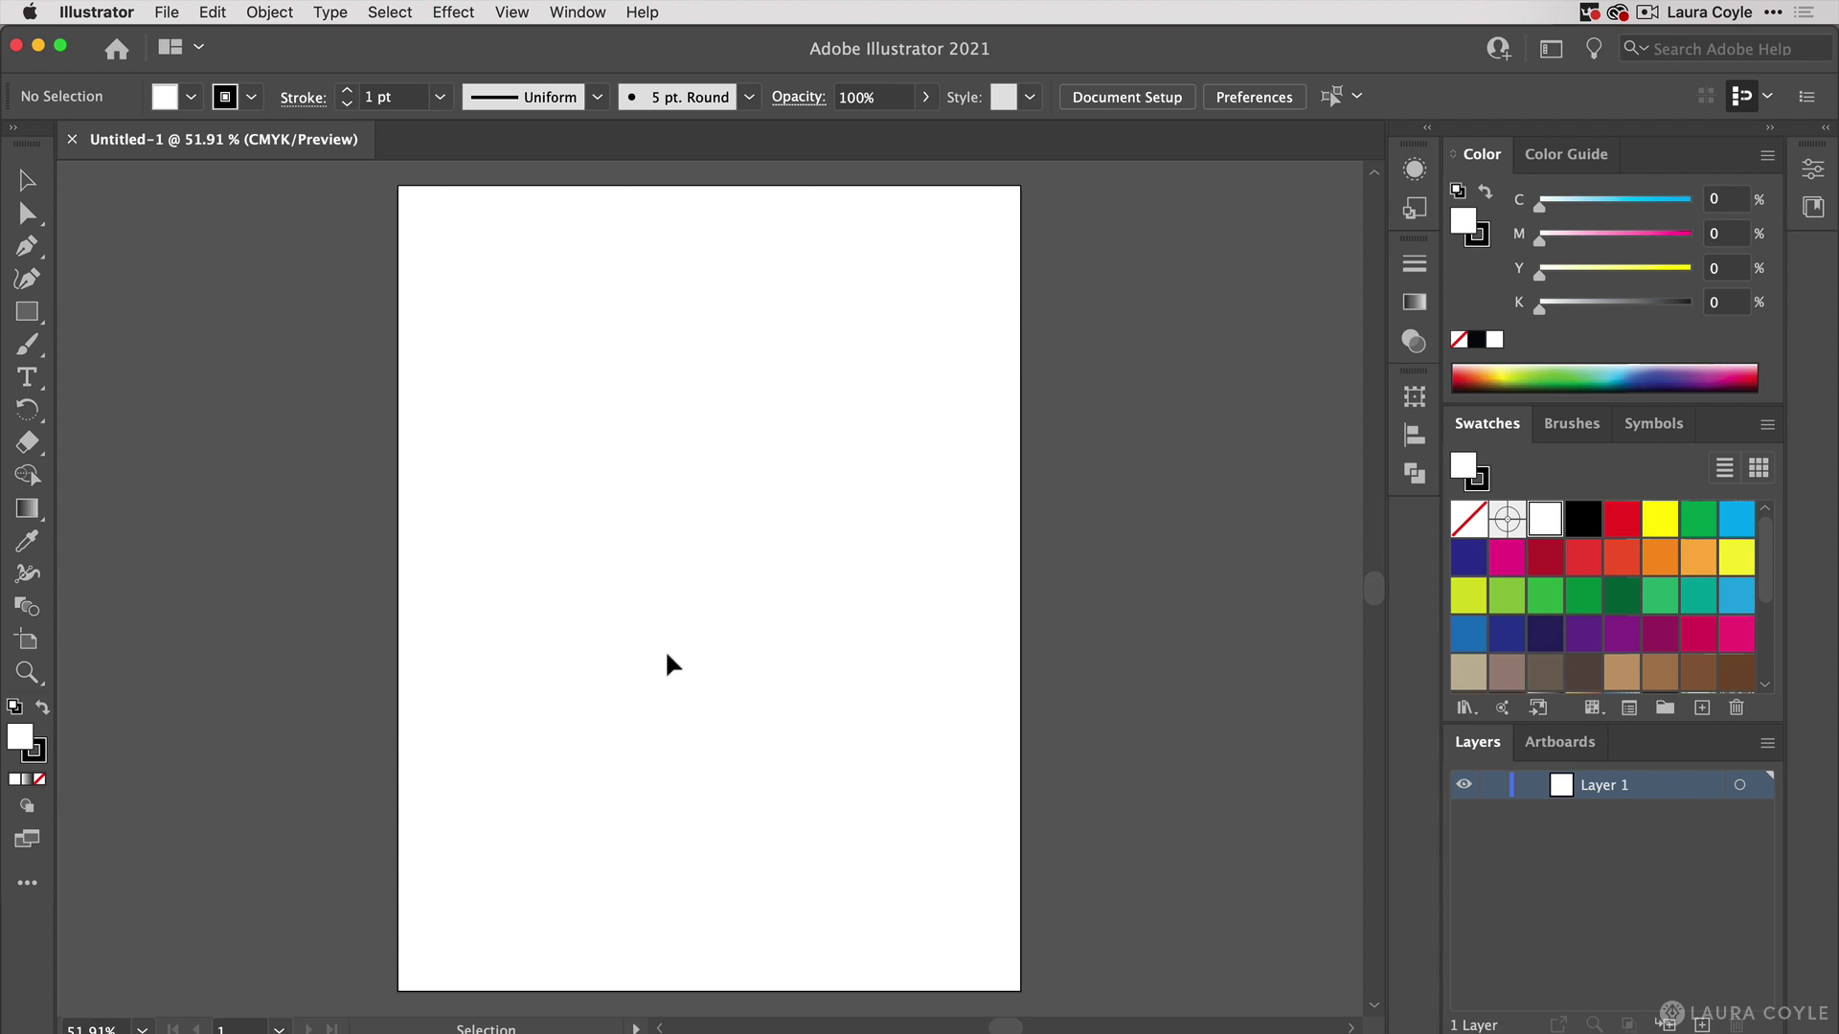
Create a new document from the Web preset Common 1366 x 768 px in RGB Color.
{"action": "left_click", "coordinate": [170, 12]}
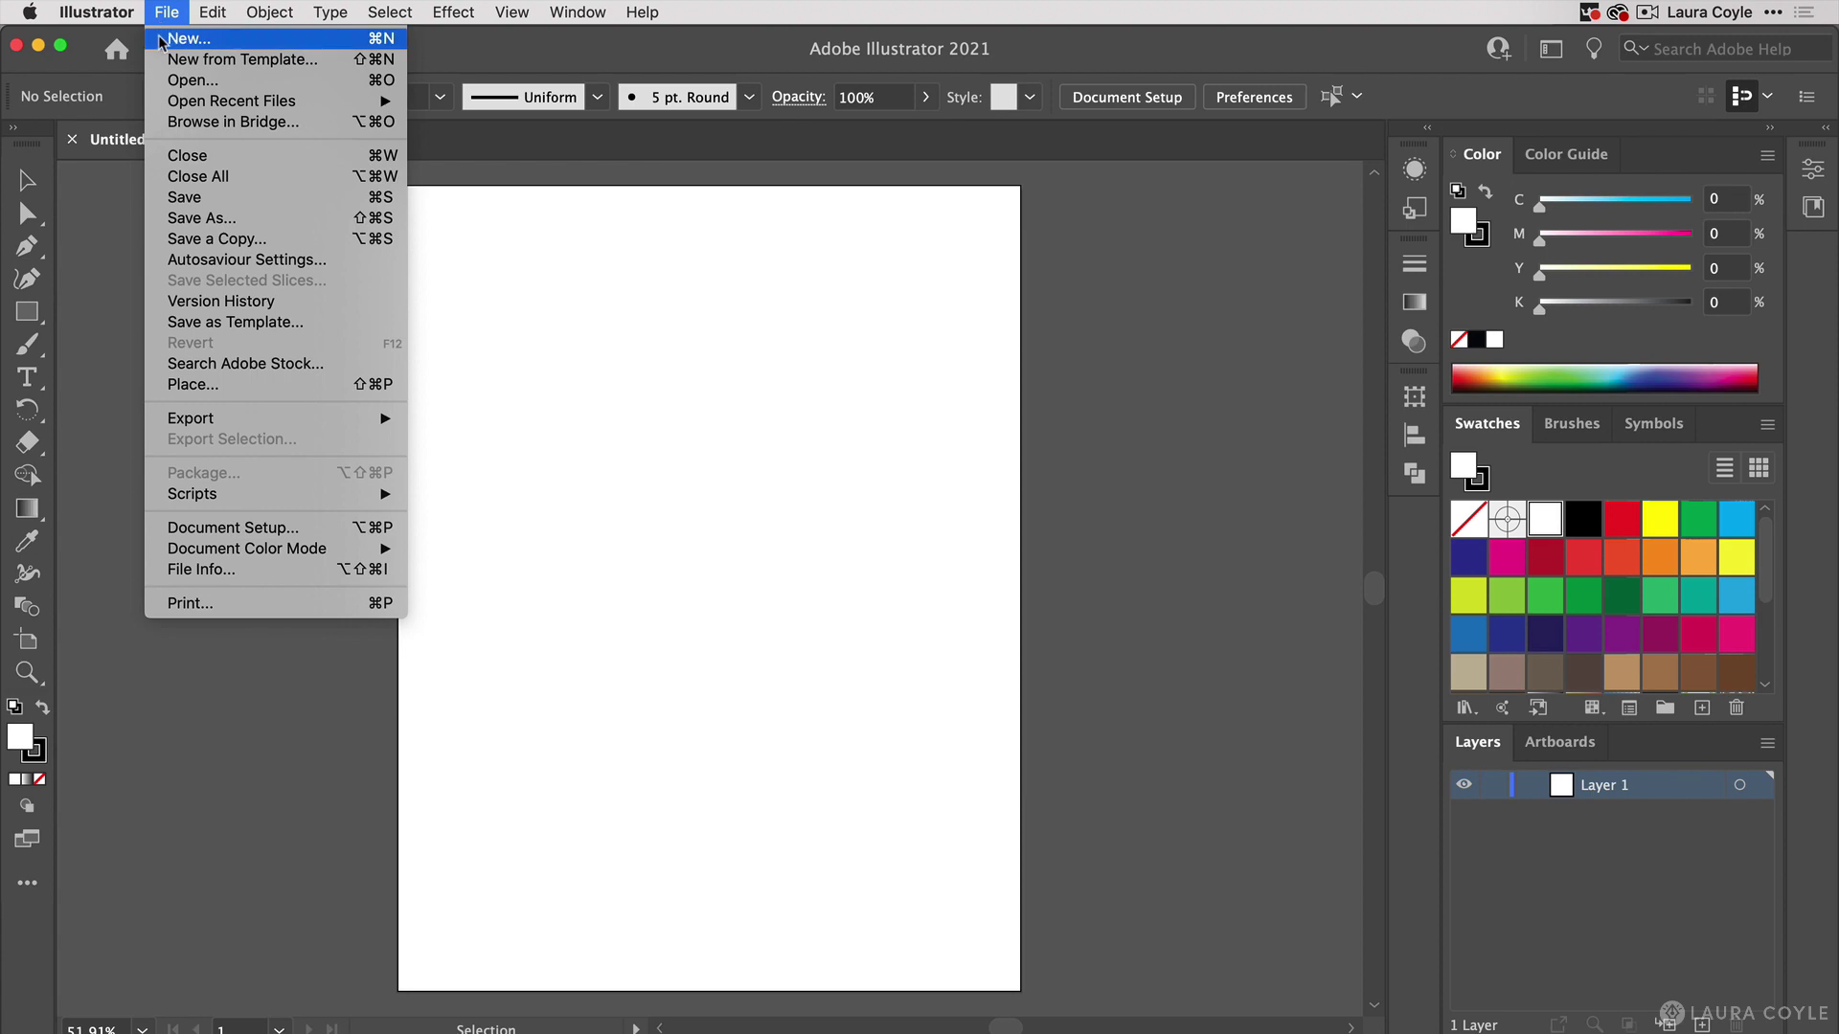
{"action": "left_click", "coordinate": [161, 40]}
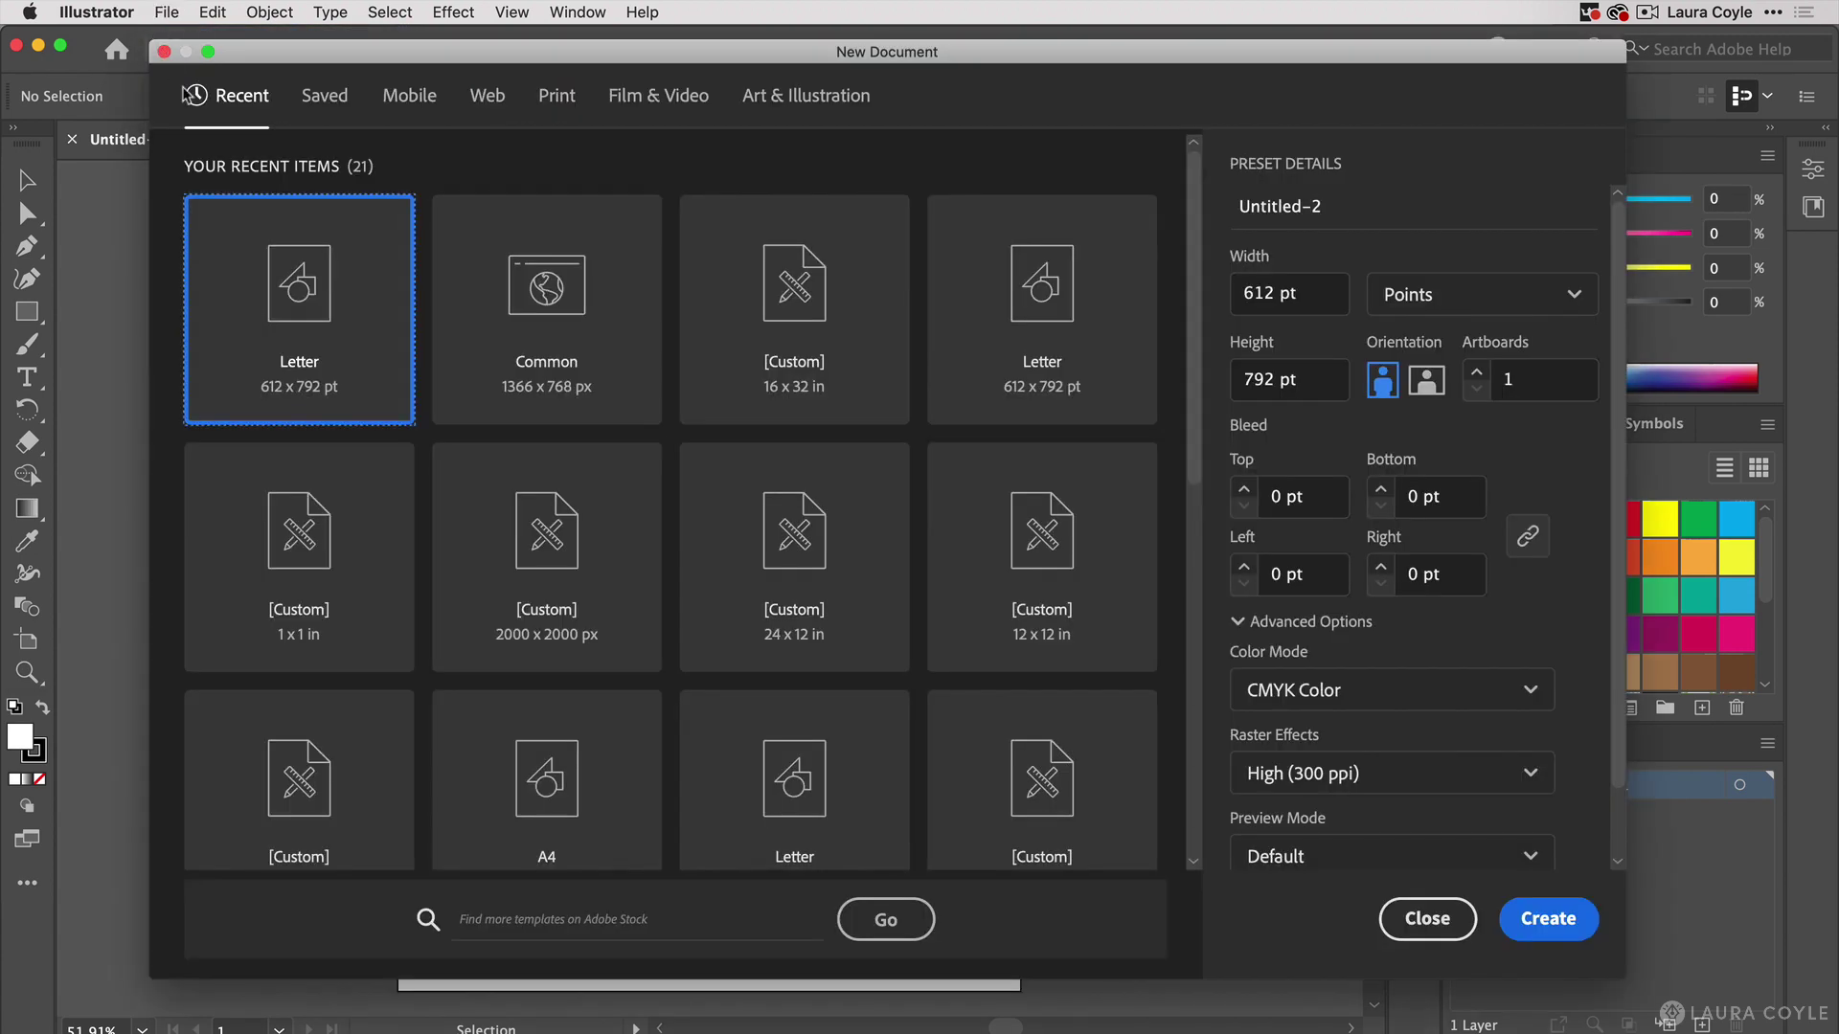
{"action": "left_click", "coordinate": [485, 107]}
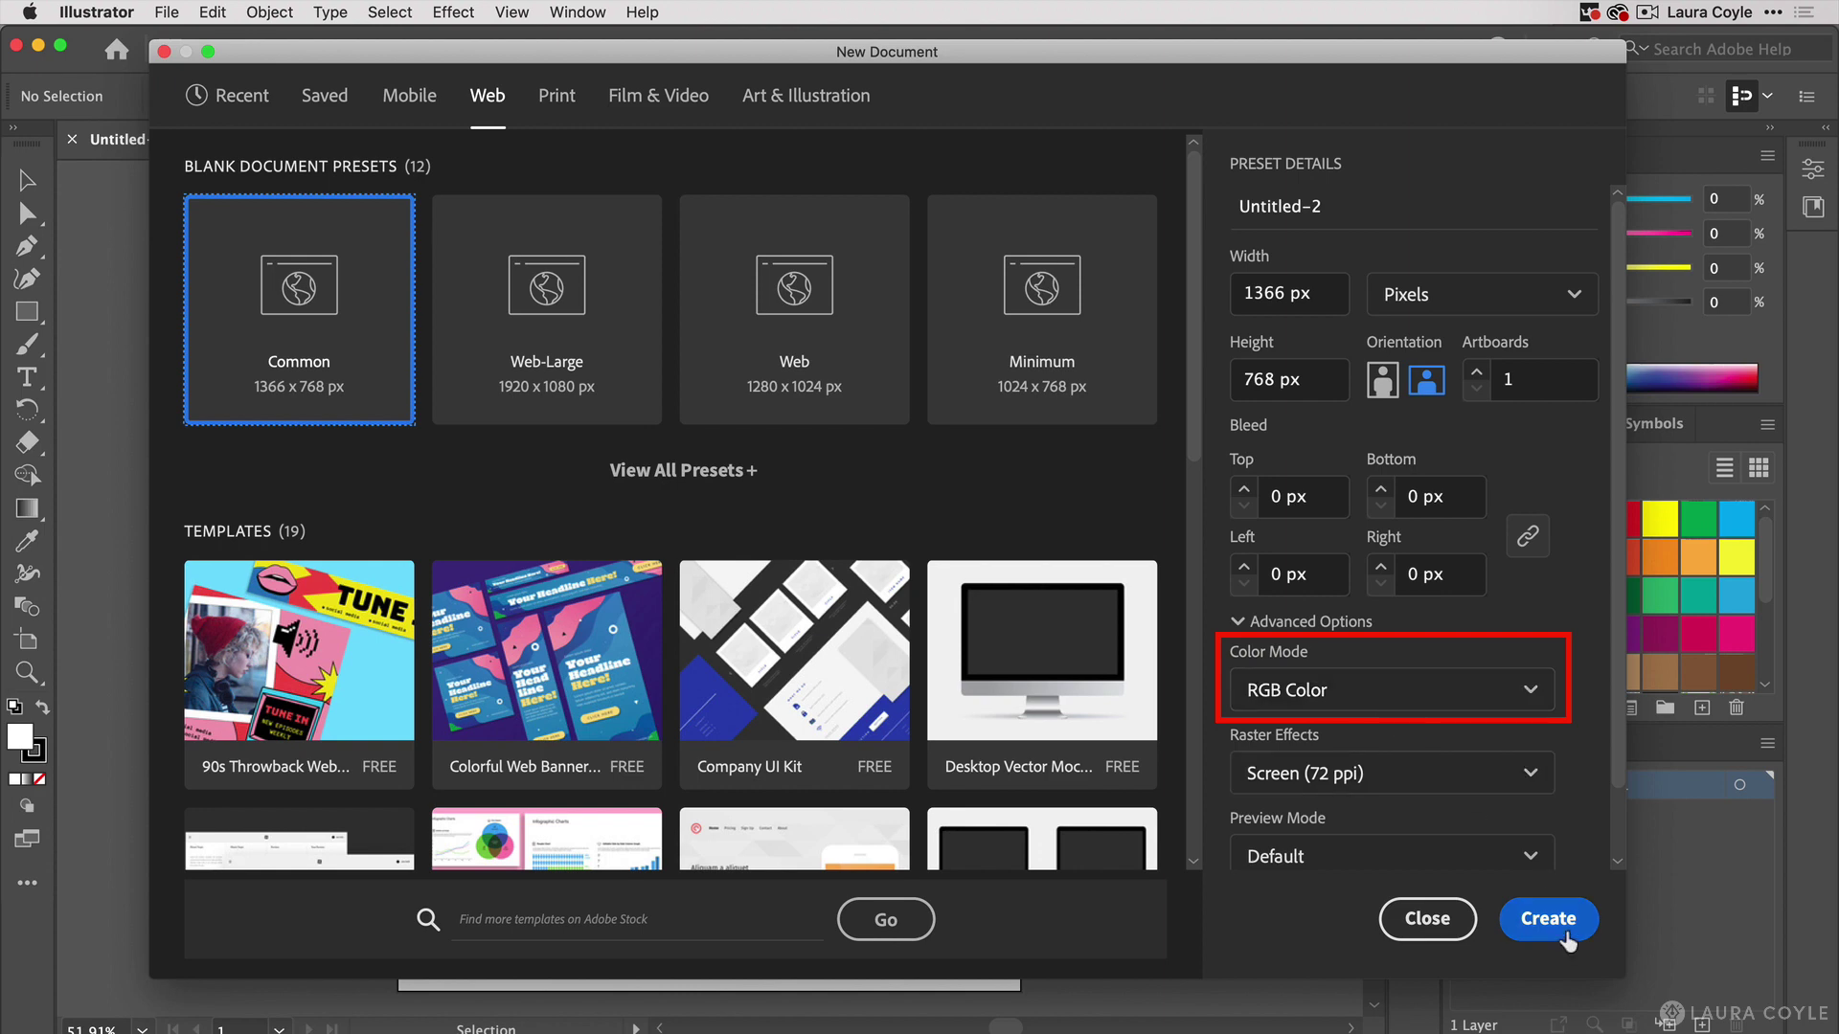
{"action": "left_click", "coordinate": [1563, 933]}
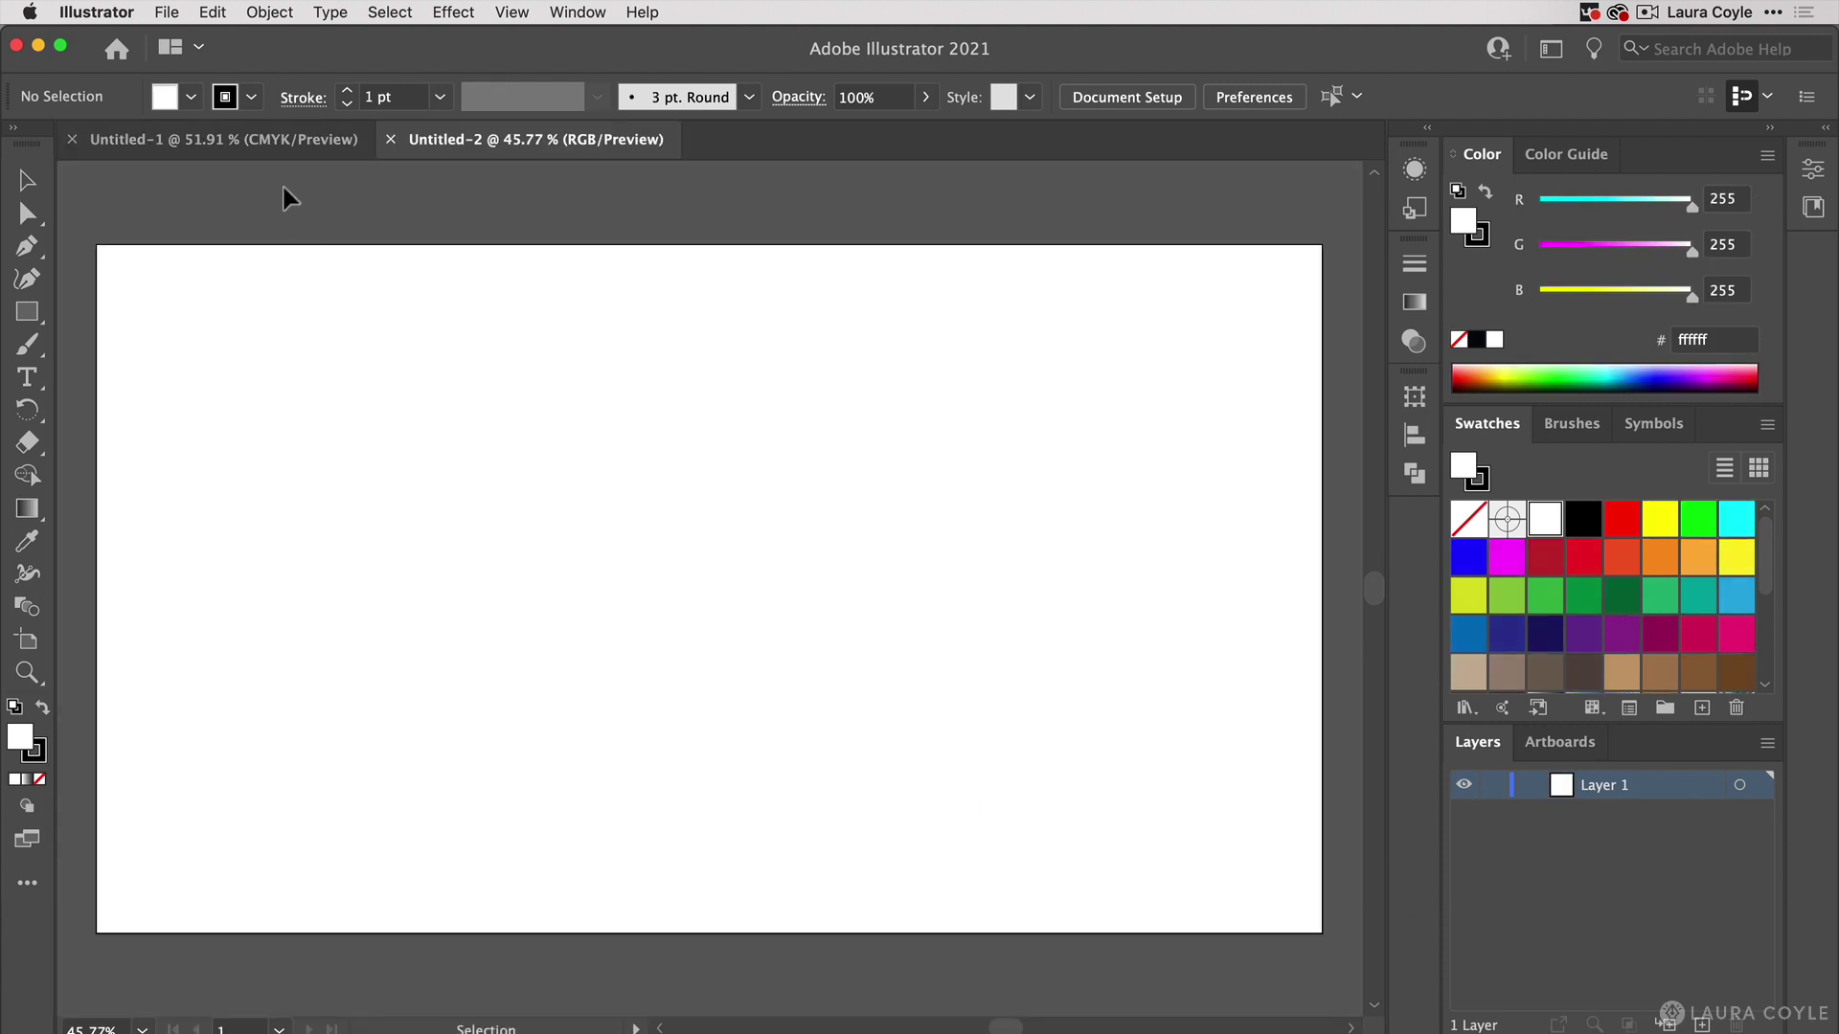
Tile Untitled-1 and Untitled-2 in a 2-Up layout, panning the CMYK artboard into view, with Untitled-2 active.
{"action": "left_click", "coordinate": [319, 145]}
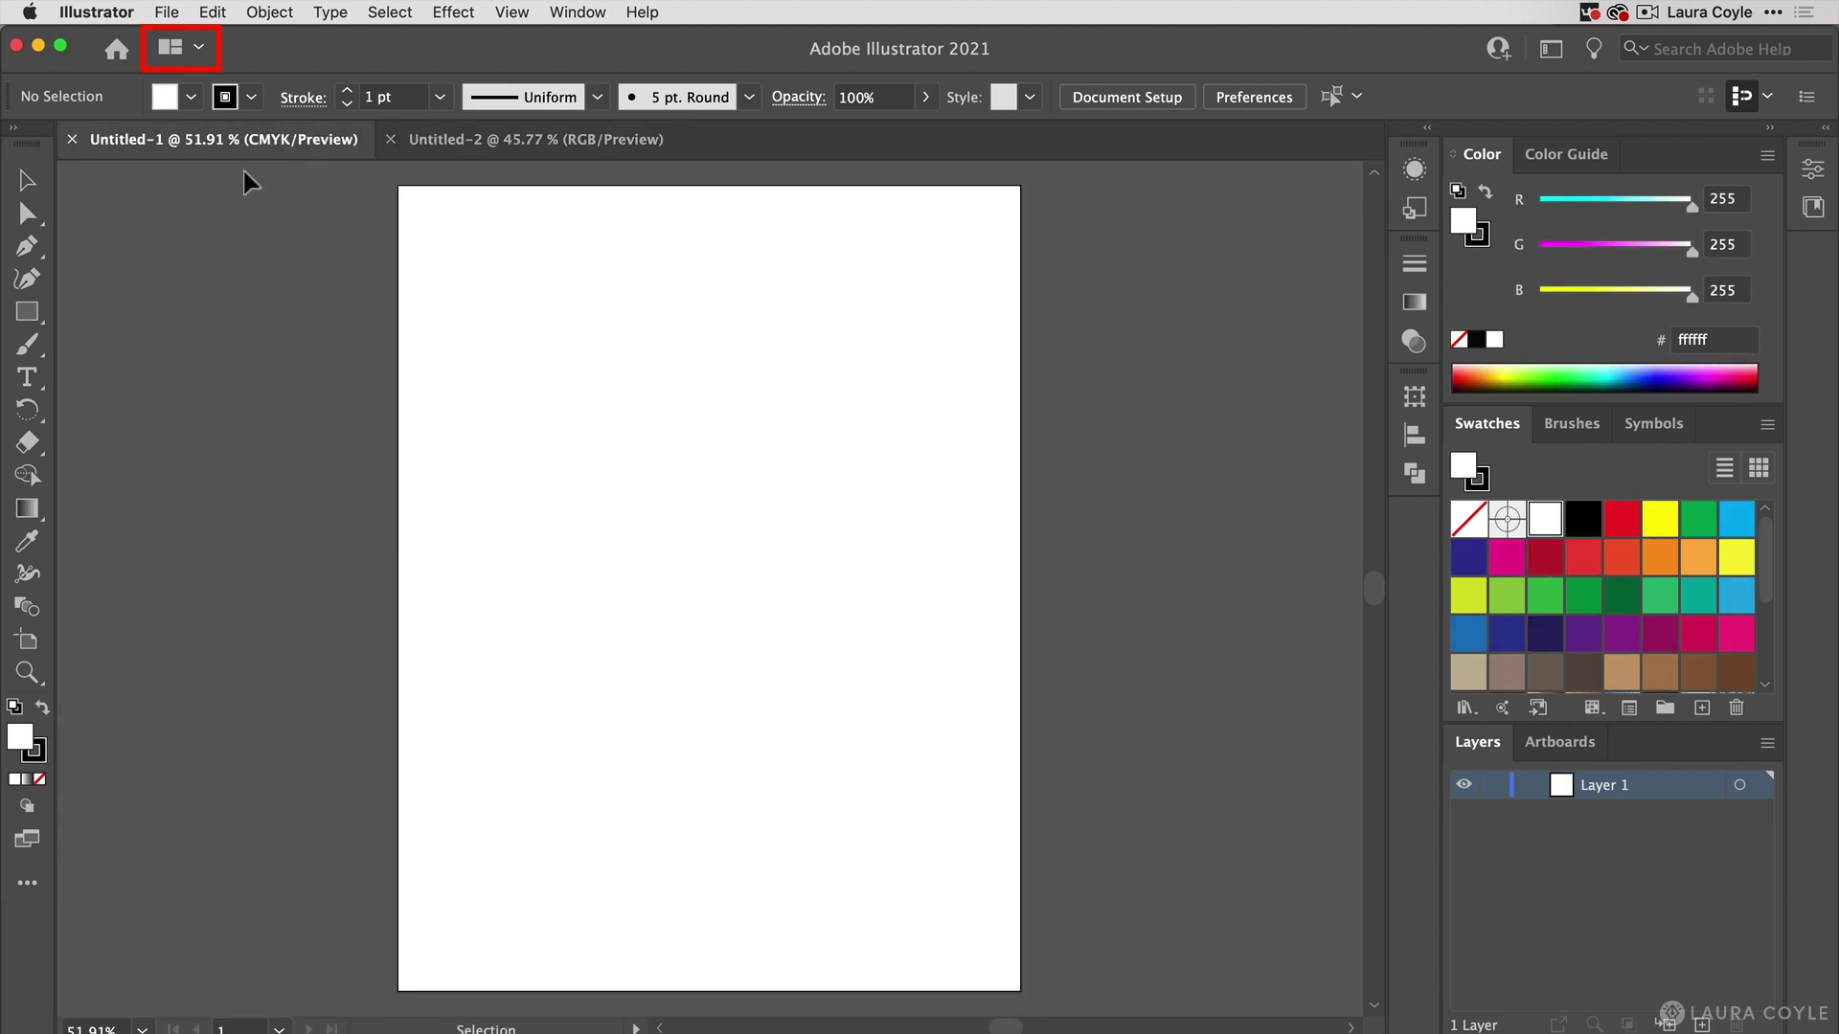
{"action": "left_click", "coordinate": [184, 49]}
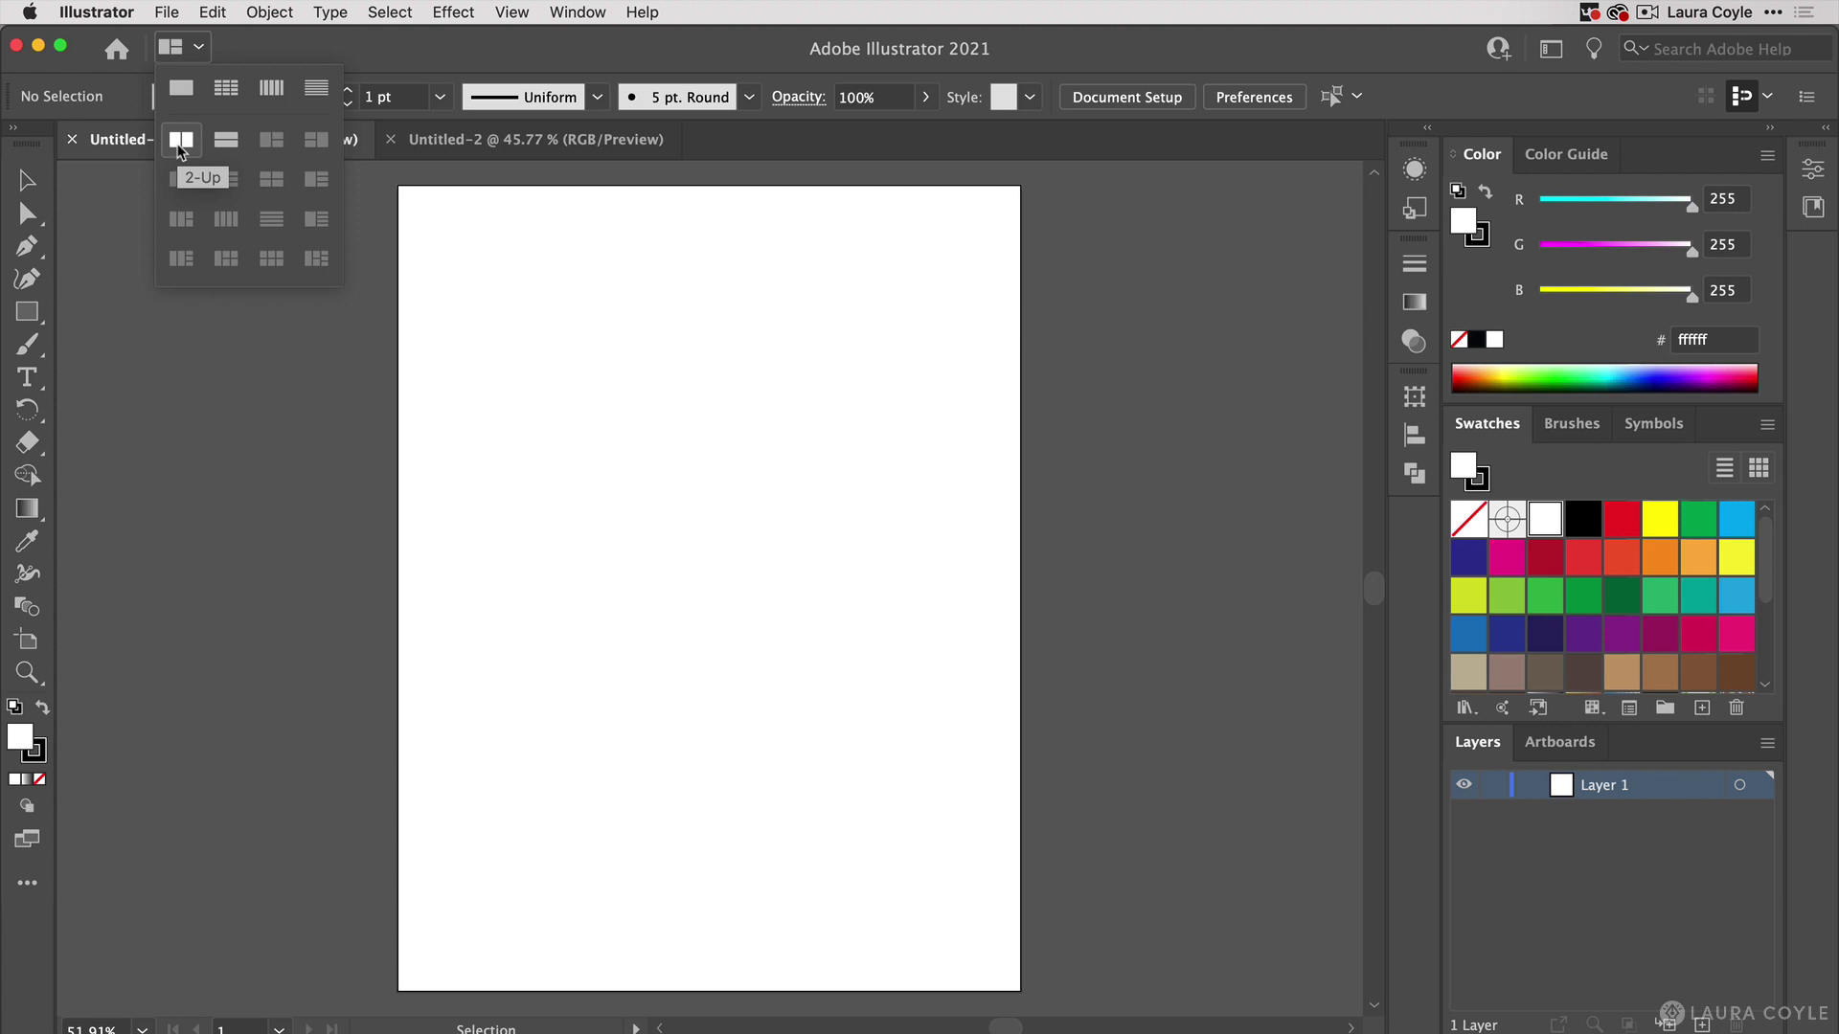
{"action": "left_click", "coordinate": [181, 146]}
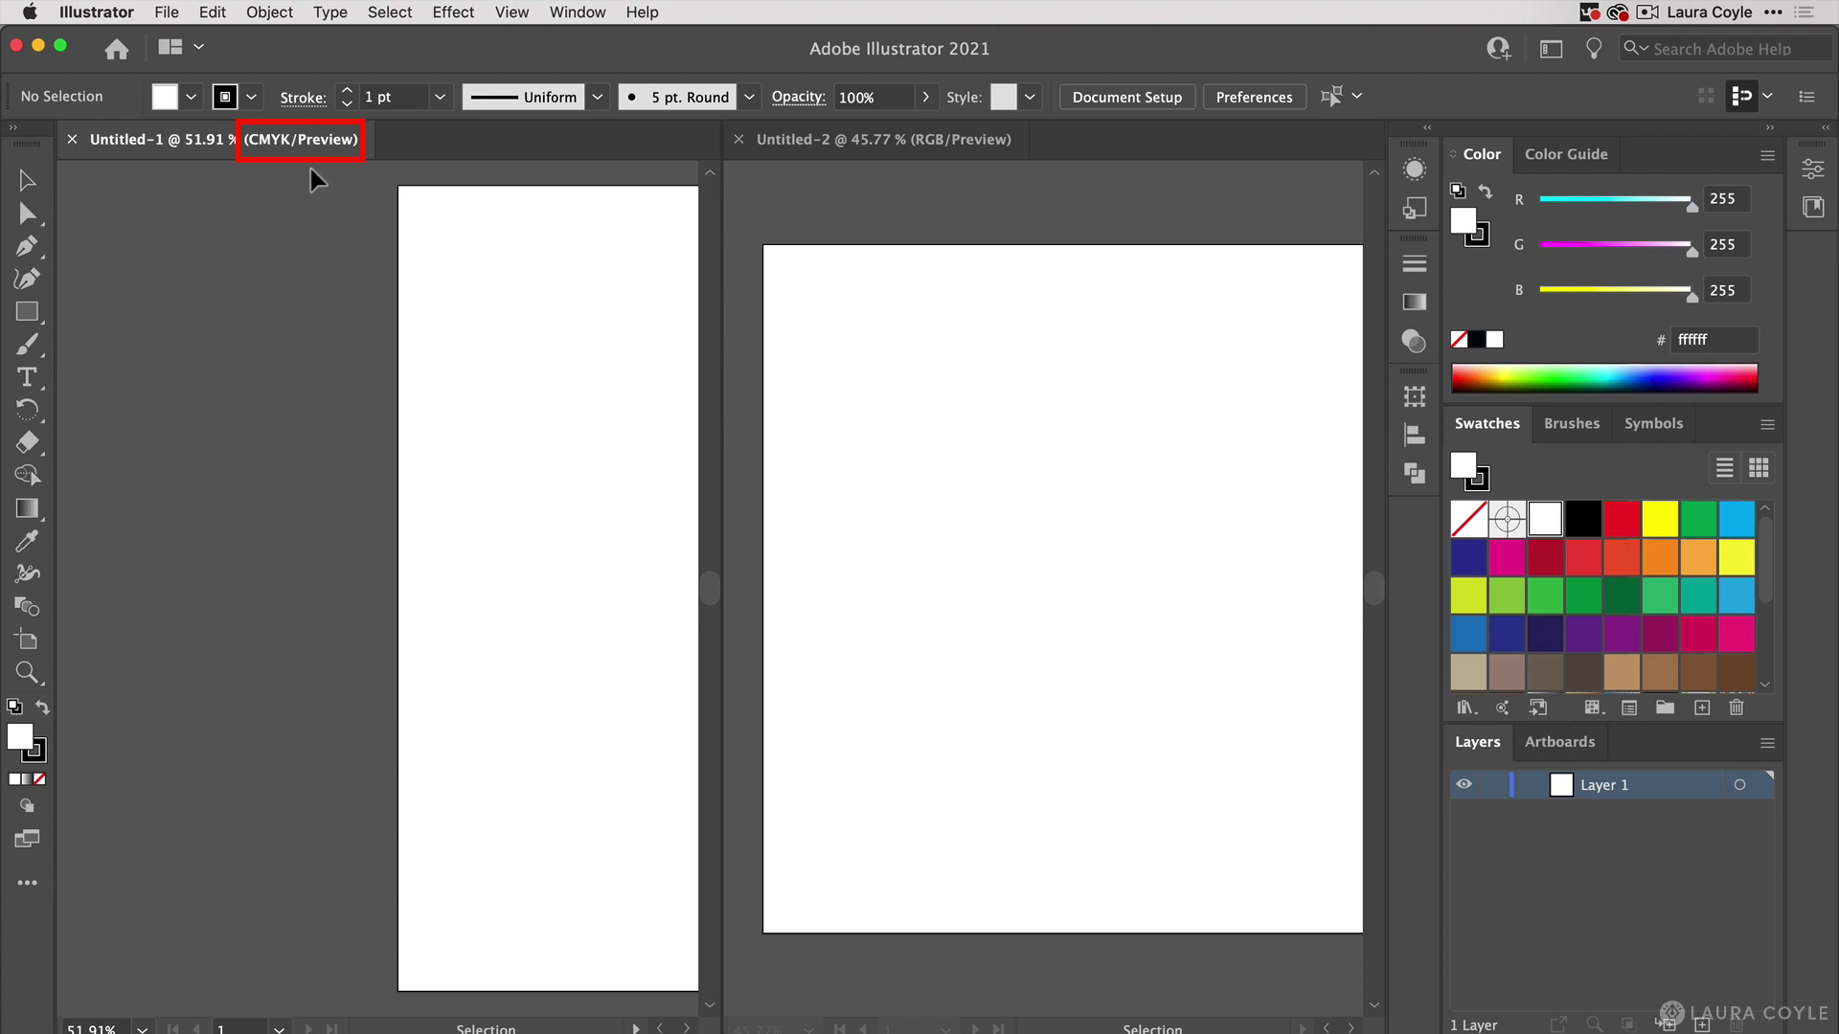
{"action": "key", "text": "space"}
{"action": "left_click_drag", "start_coordinate": [537, 386], "coordinate": [272, 397]}
{"action": "left_click", "coordinate": [822, 218]}
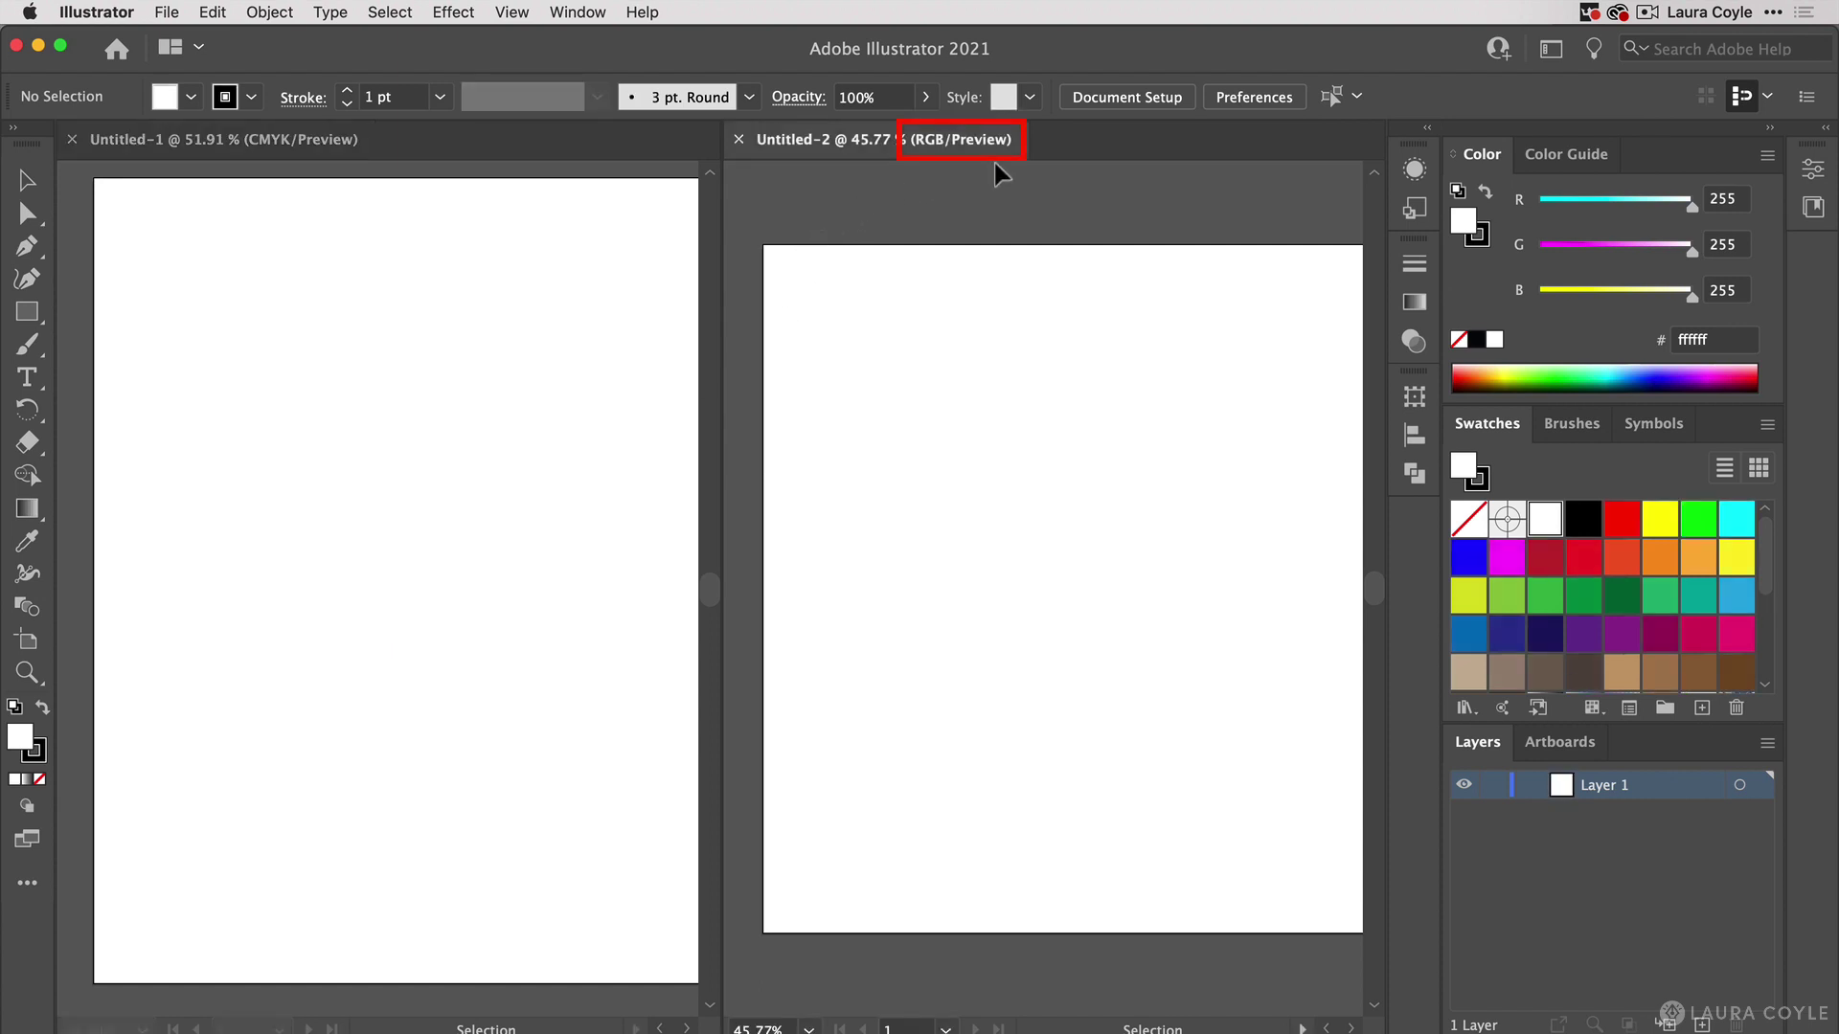
Draw a 387 px square on Untitled-2 and fill it with bright green 60f906.
{"action": "key", "text": "m"}
{"action": "left_click_drag", "start_coordinate": [870, 384], "coordinate": [1217, 706]}
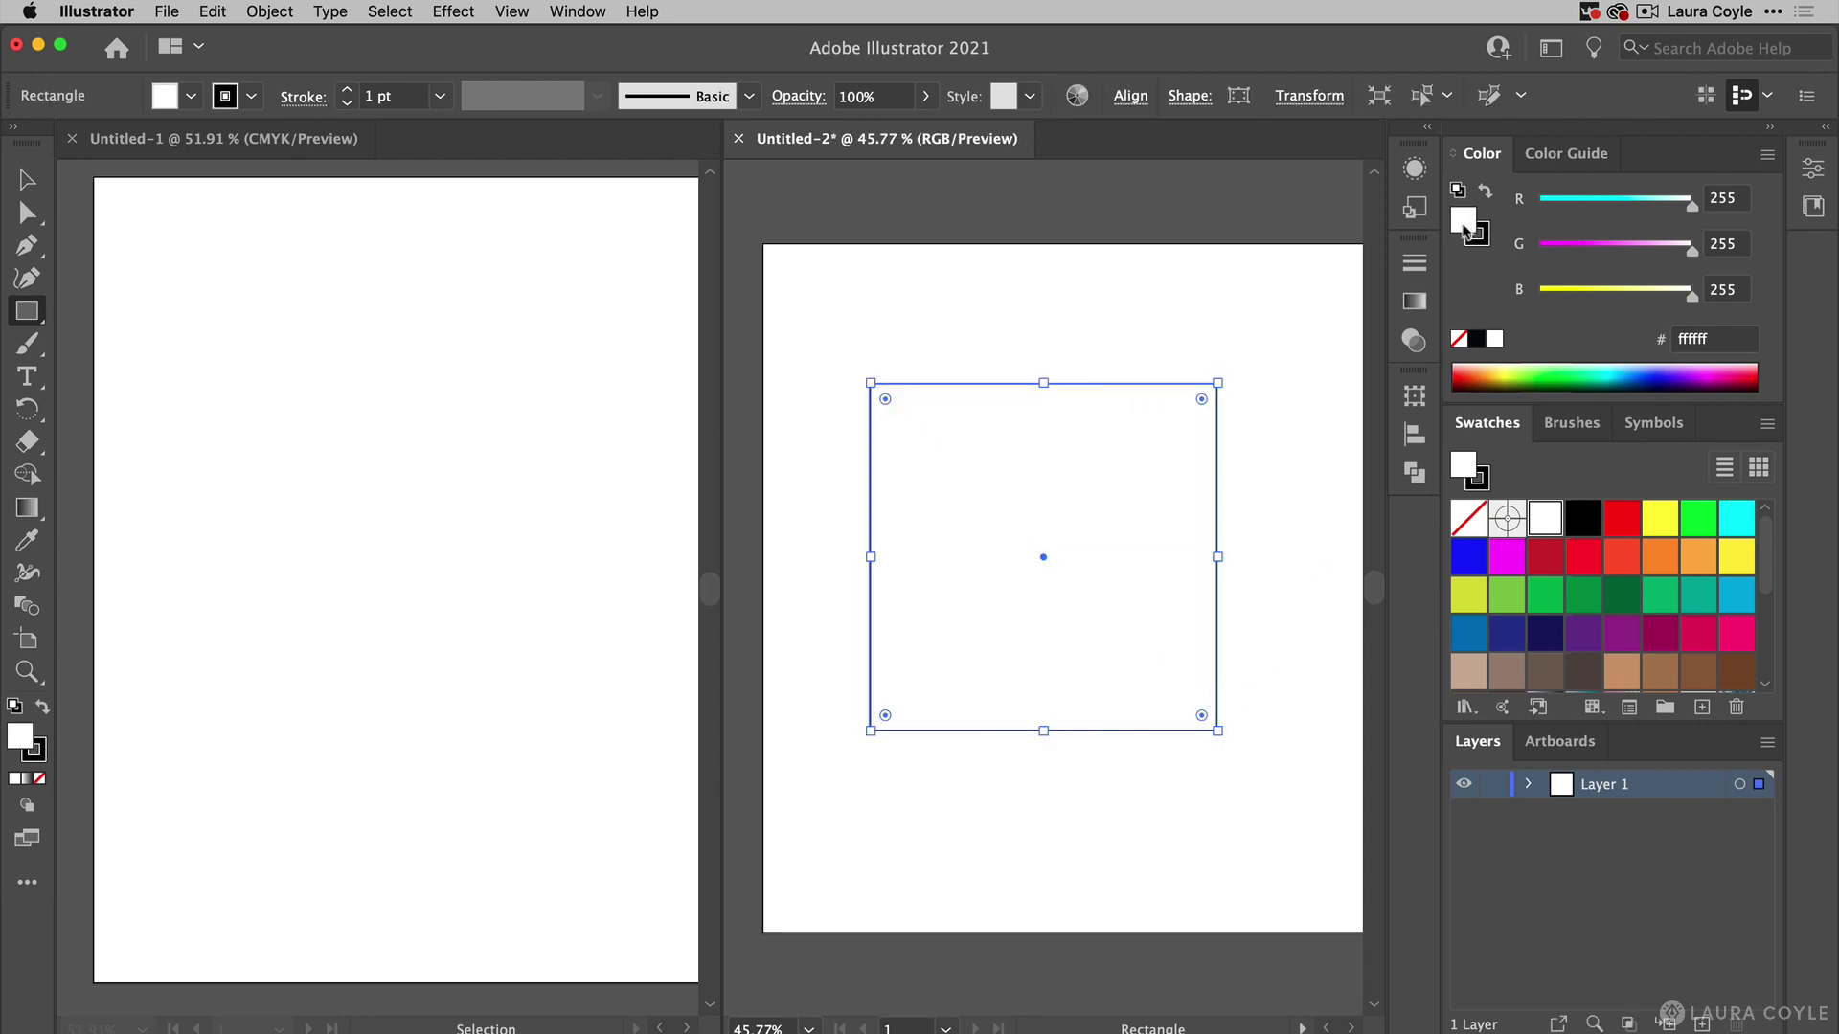
{"action": "double_click", "coordinate": [1465, 228]}
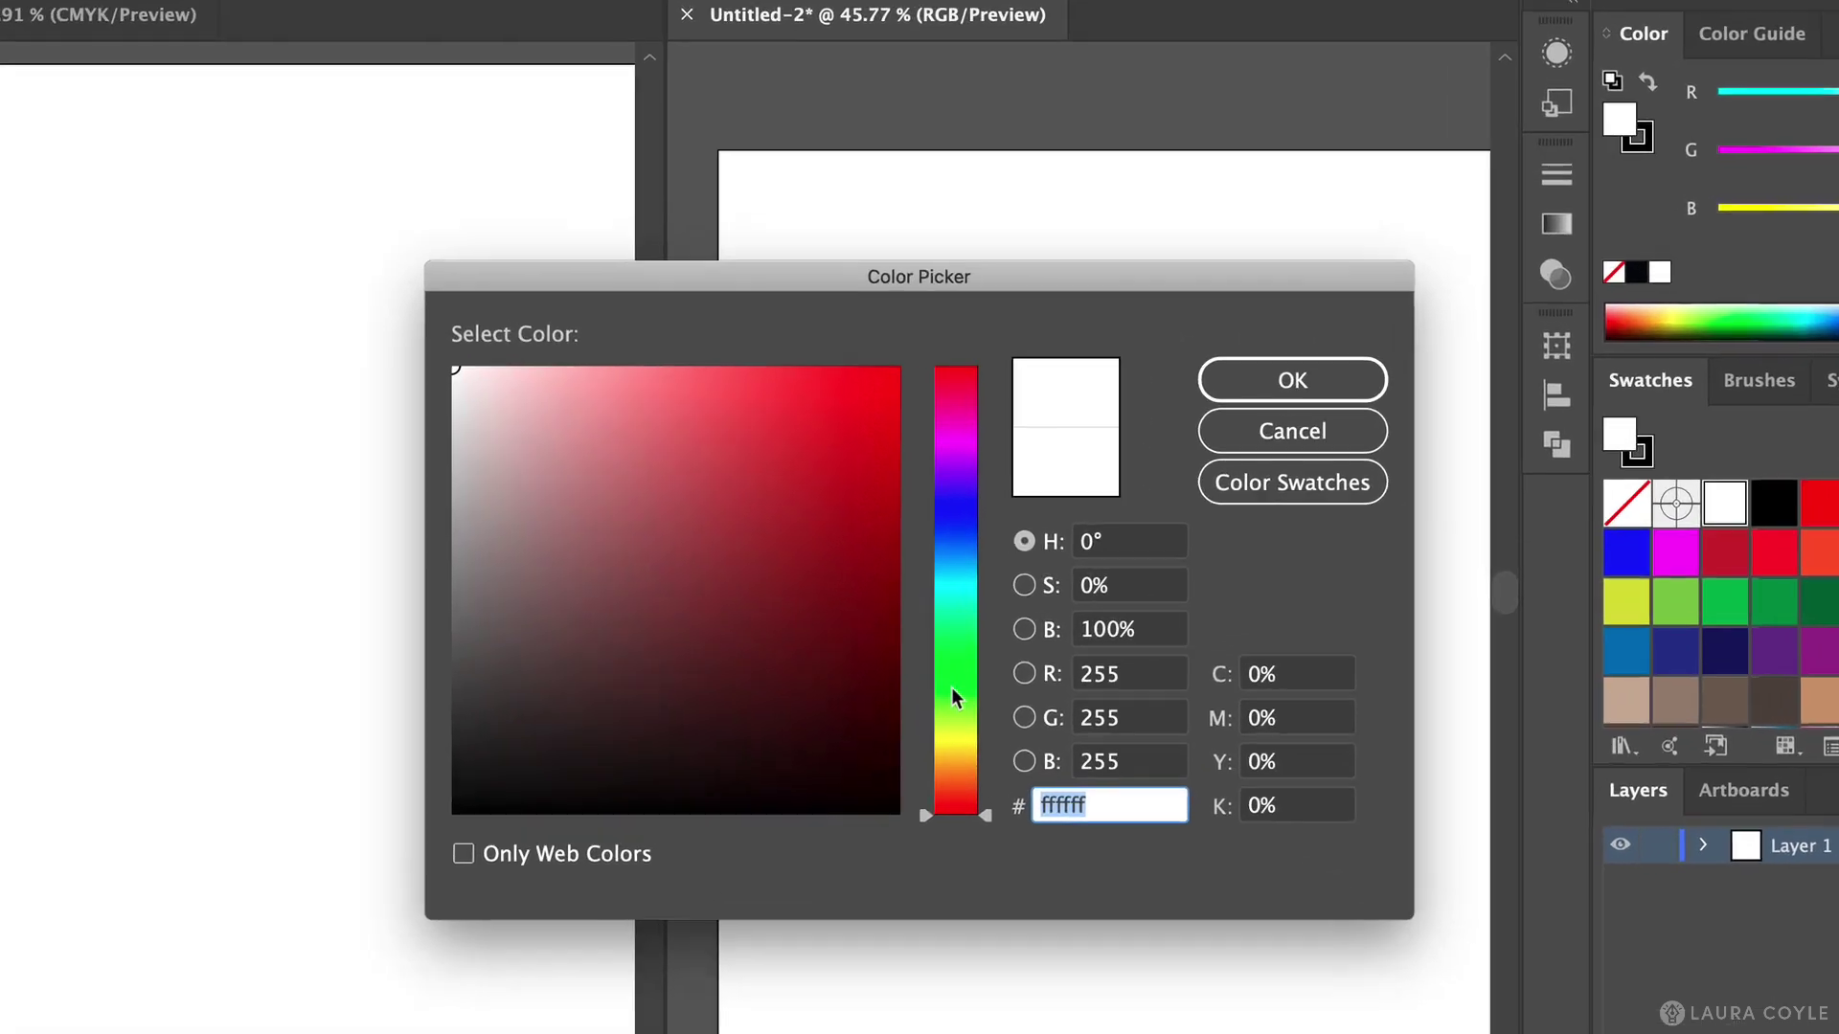
{"action": "left_click", "coordinate": [945, 667]}
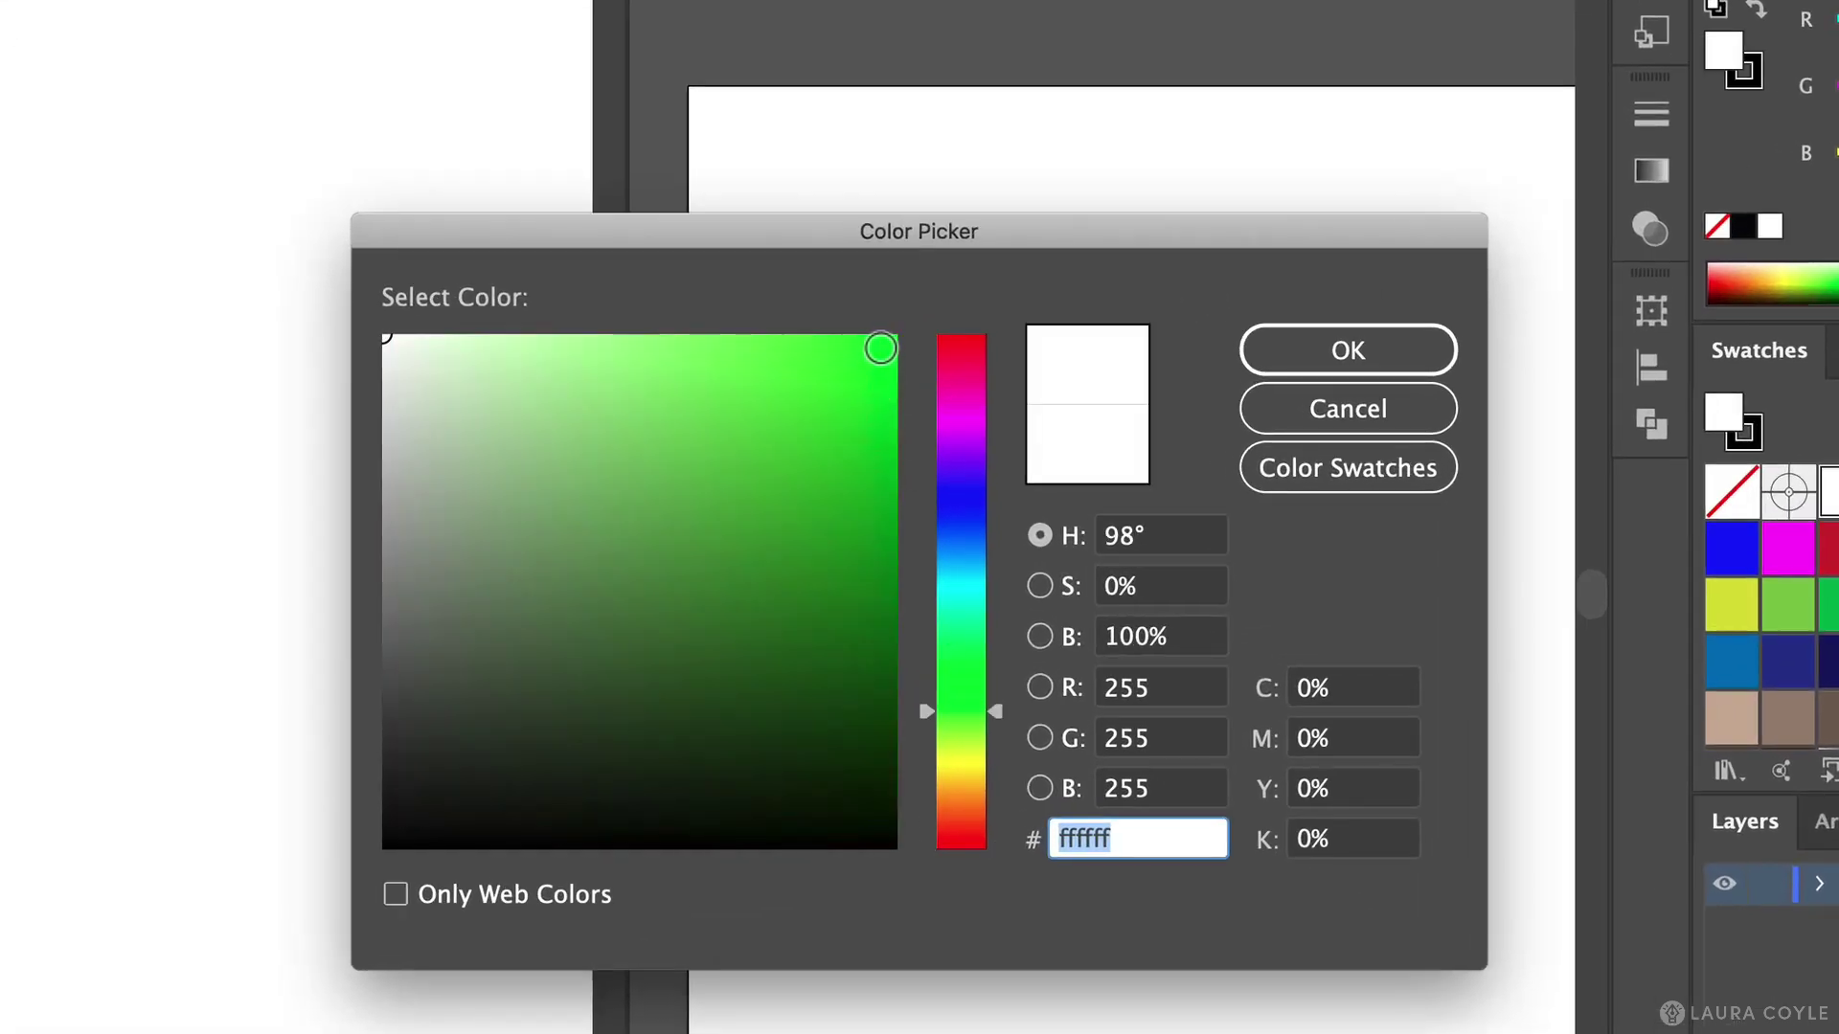
{"action": "left_click", "coordinate": [887, 342]}
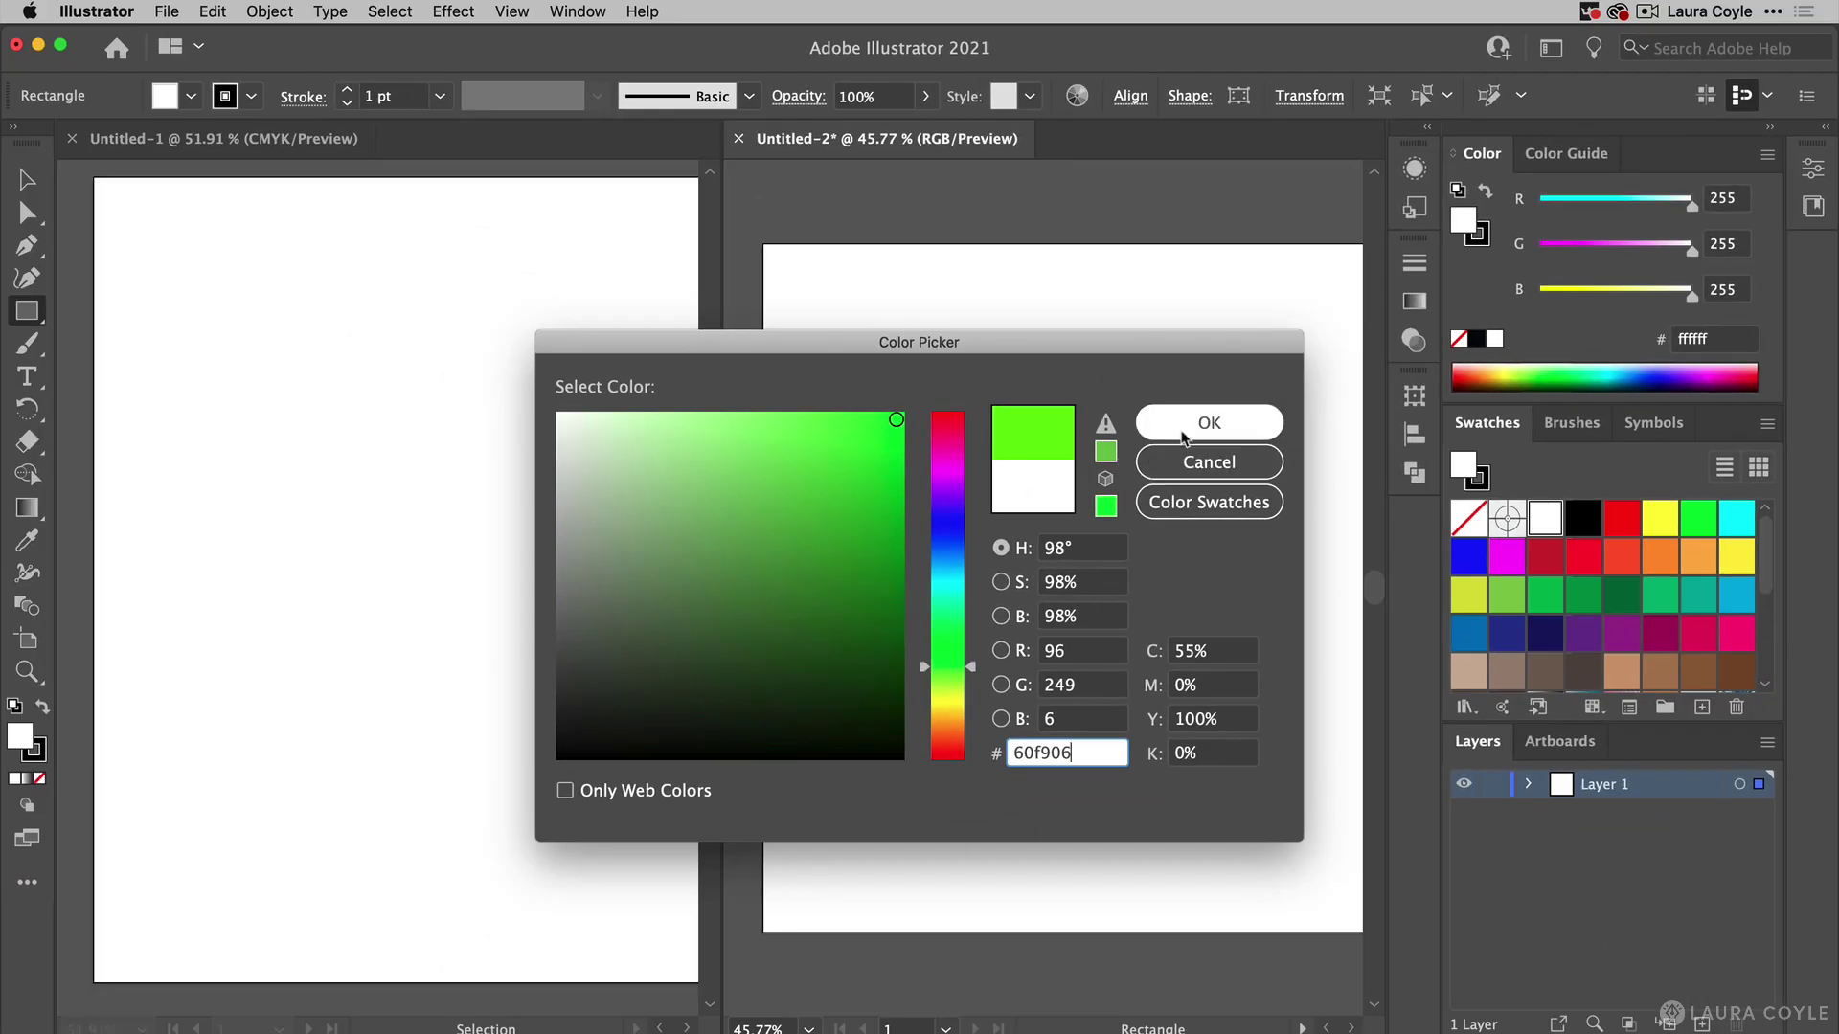
{"action": "left_click", "coordinate": [1183, 439]}
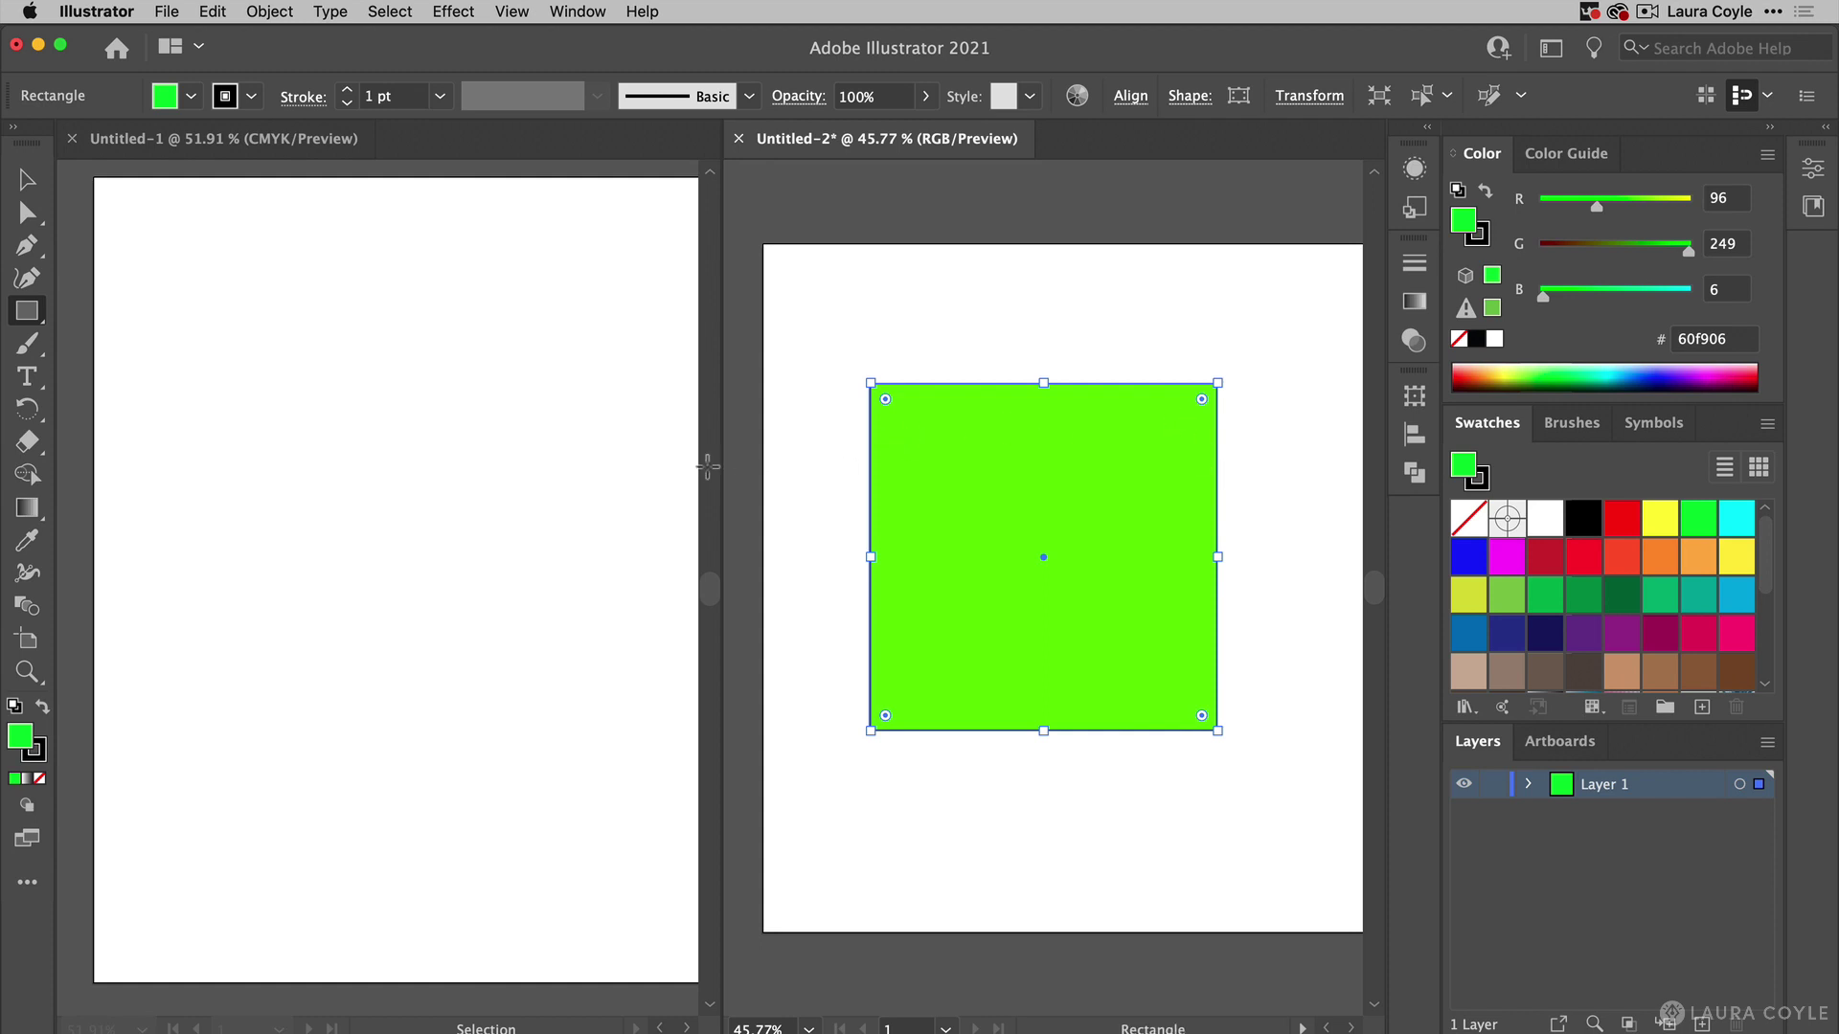
Paste the green square into Untitled-1, where it shows as duller green 81c341.
{"action": "left_click", "coordinate": [213, 318]}
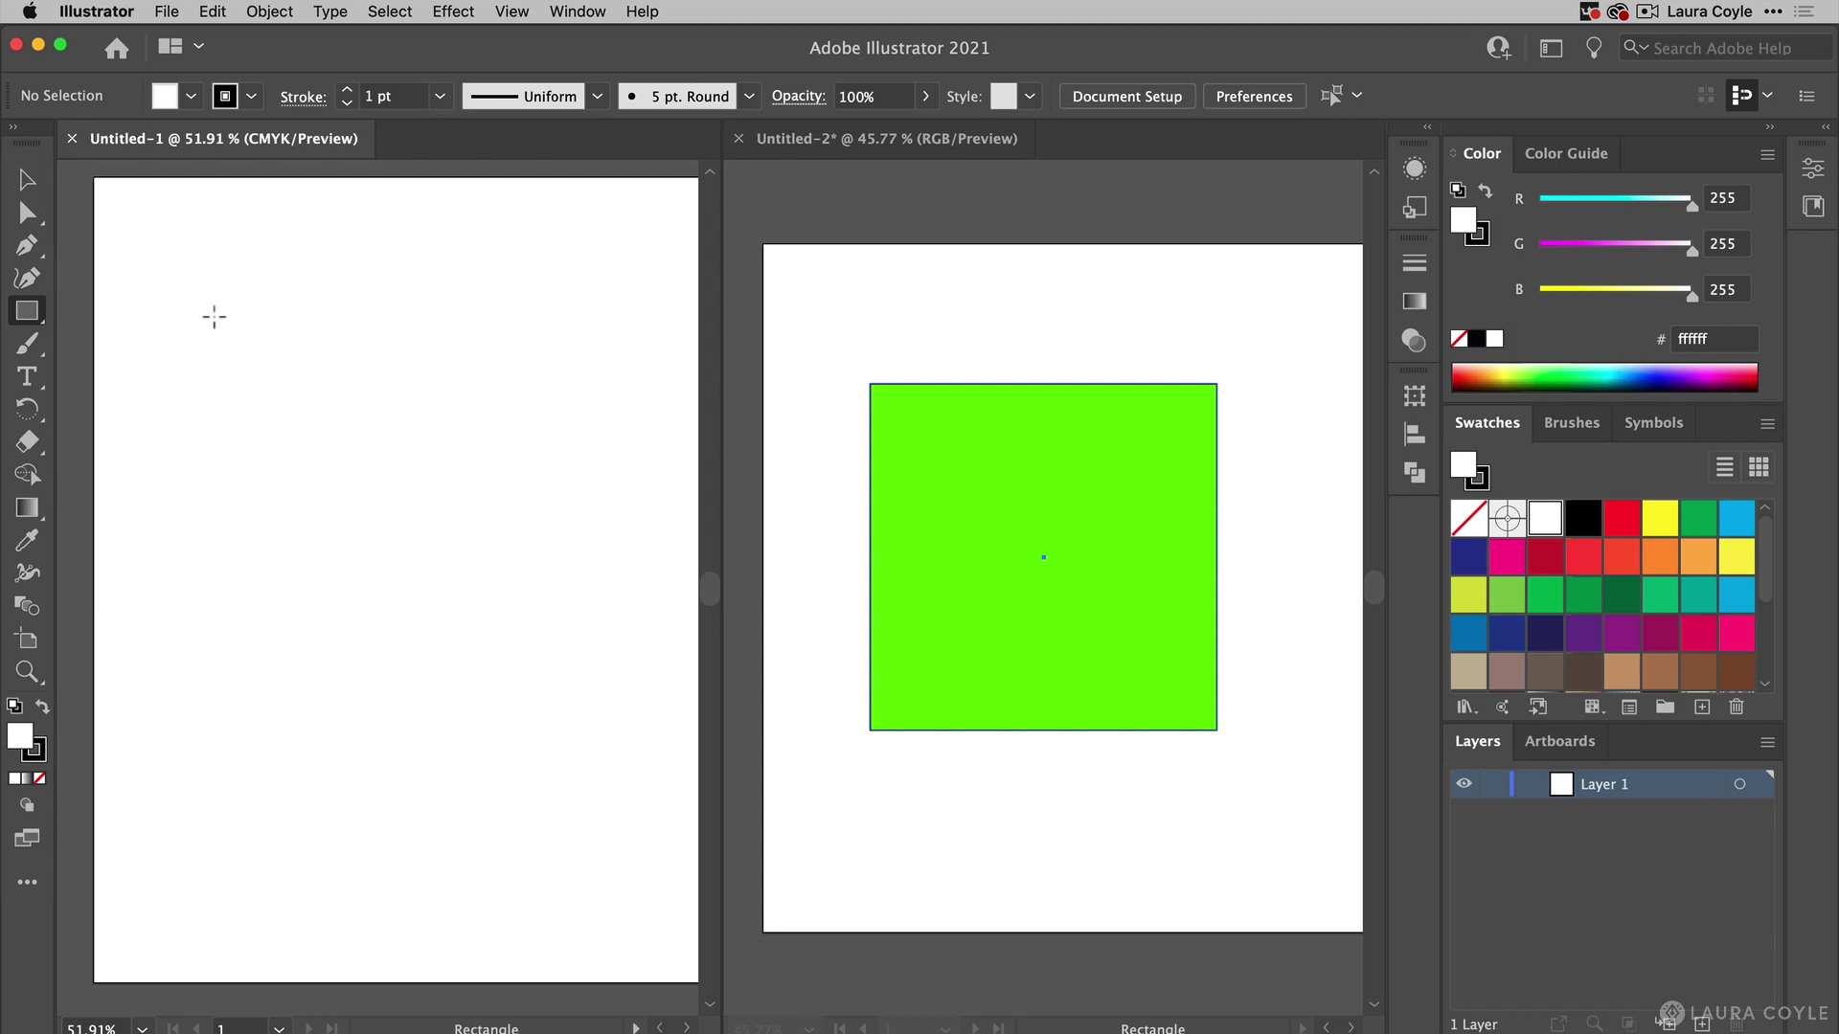
{"action": "key", "text": "cmd+v"}
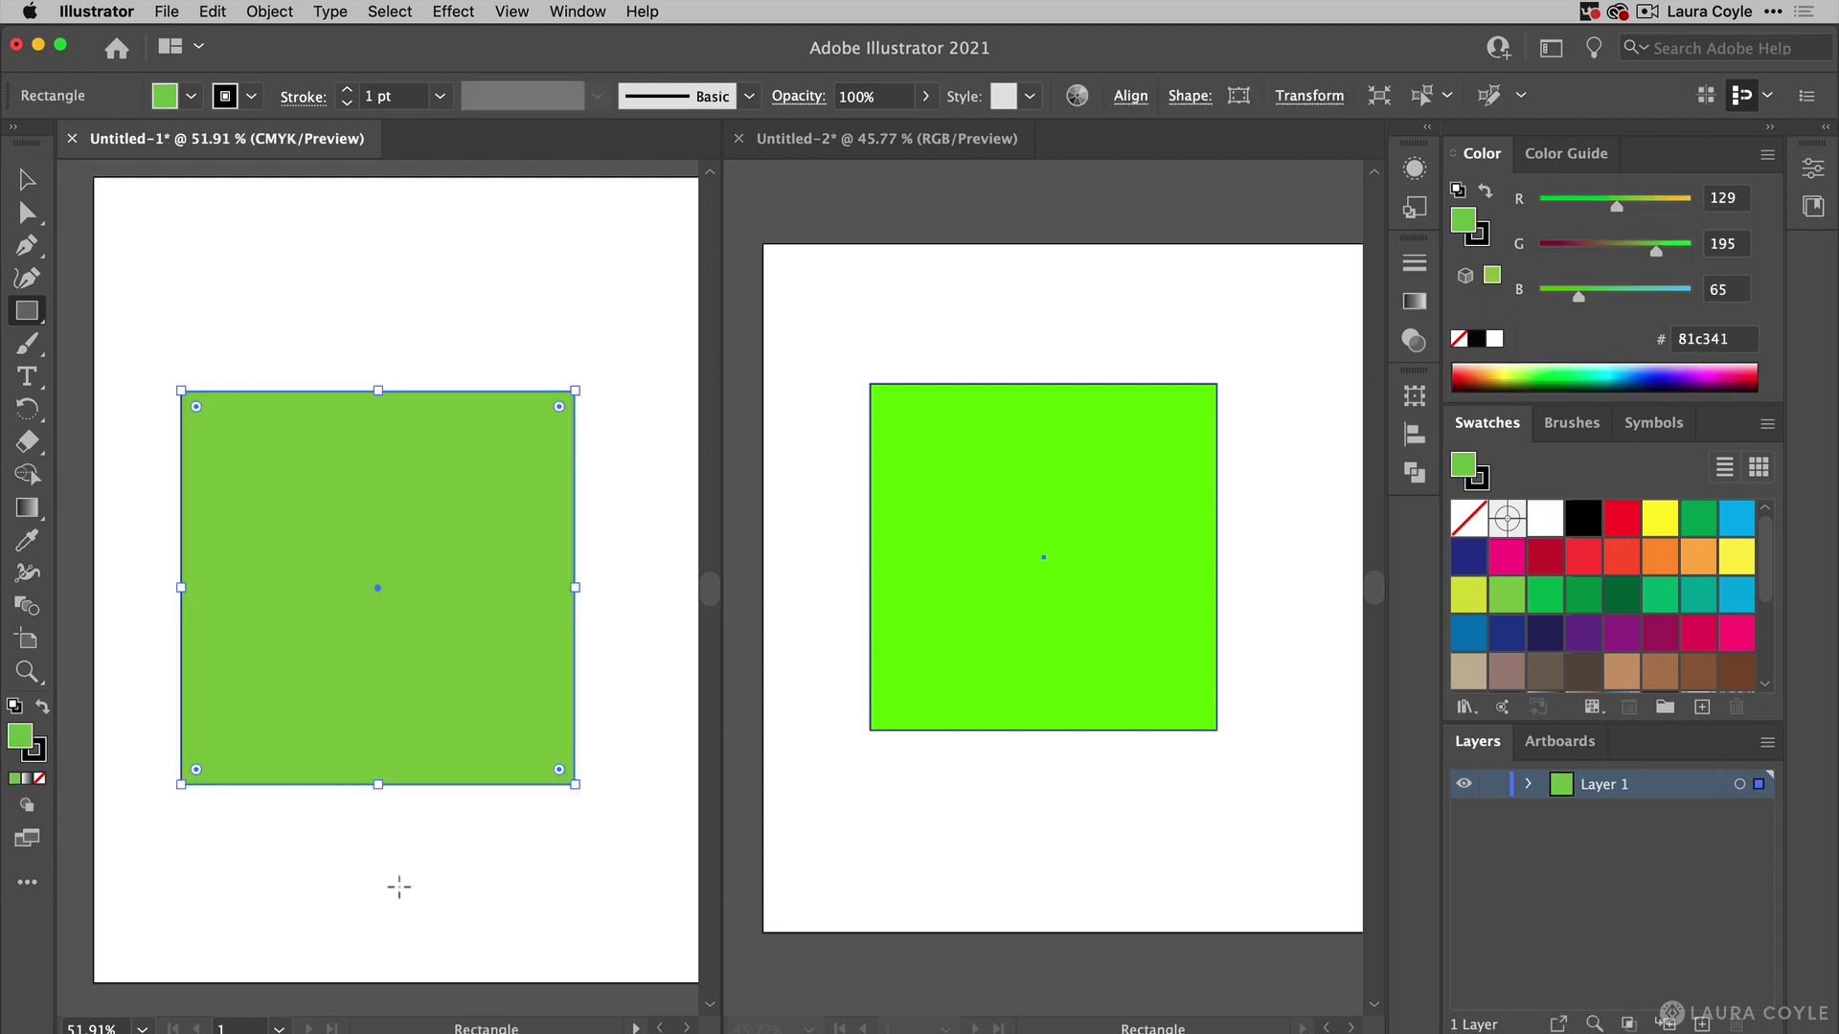
{"action": "key", "text": "v"}
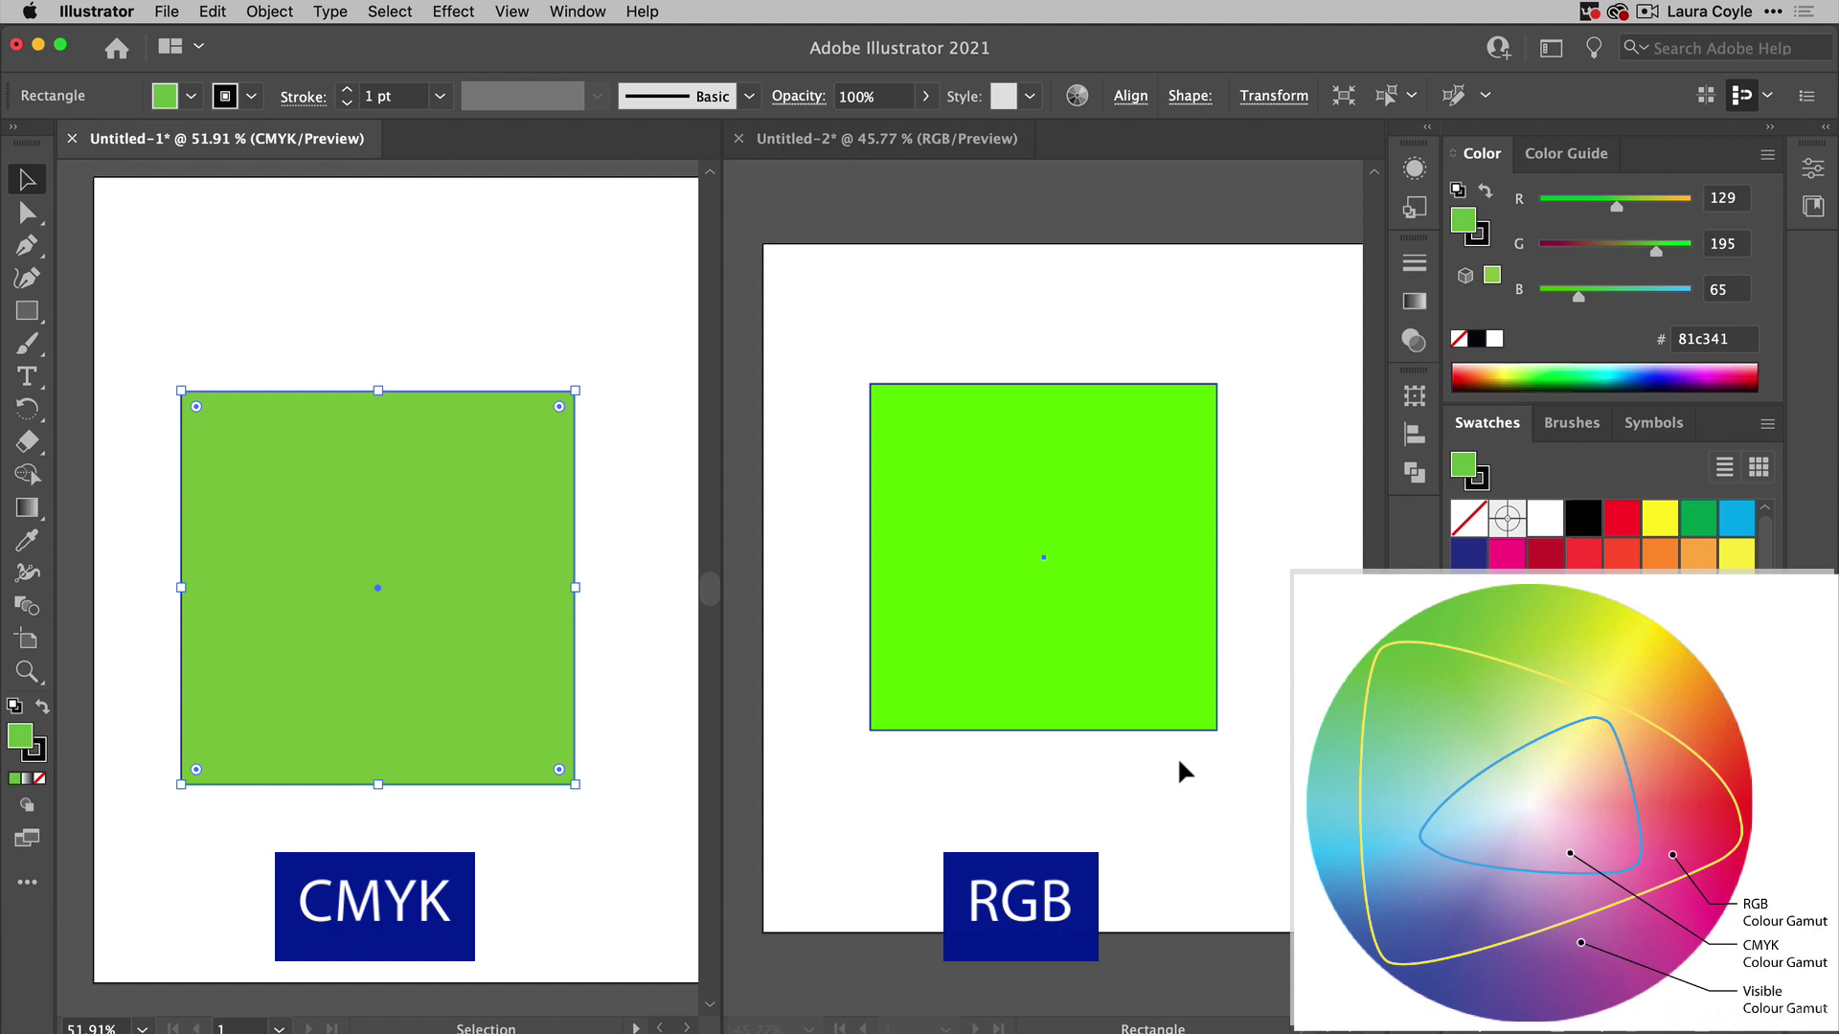
Select the Untitled-2 square and apply the out-of-gamut fix, changing its fill to 80c342.
{"action": "left_click", "coordinate": [1165, 713]}
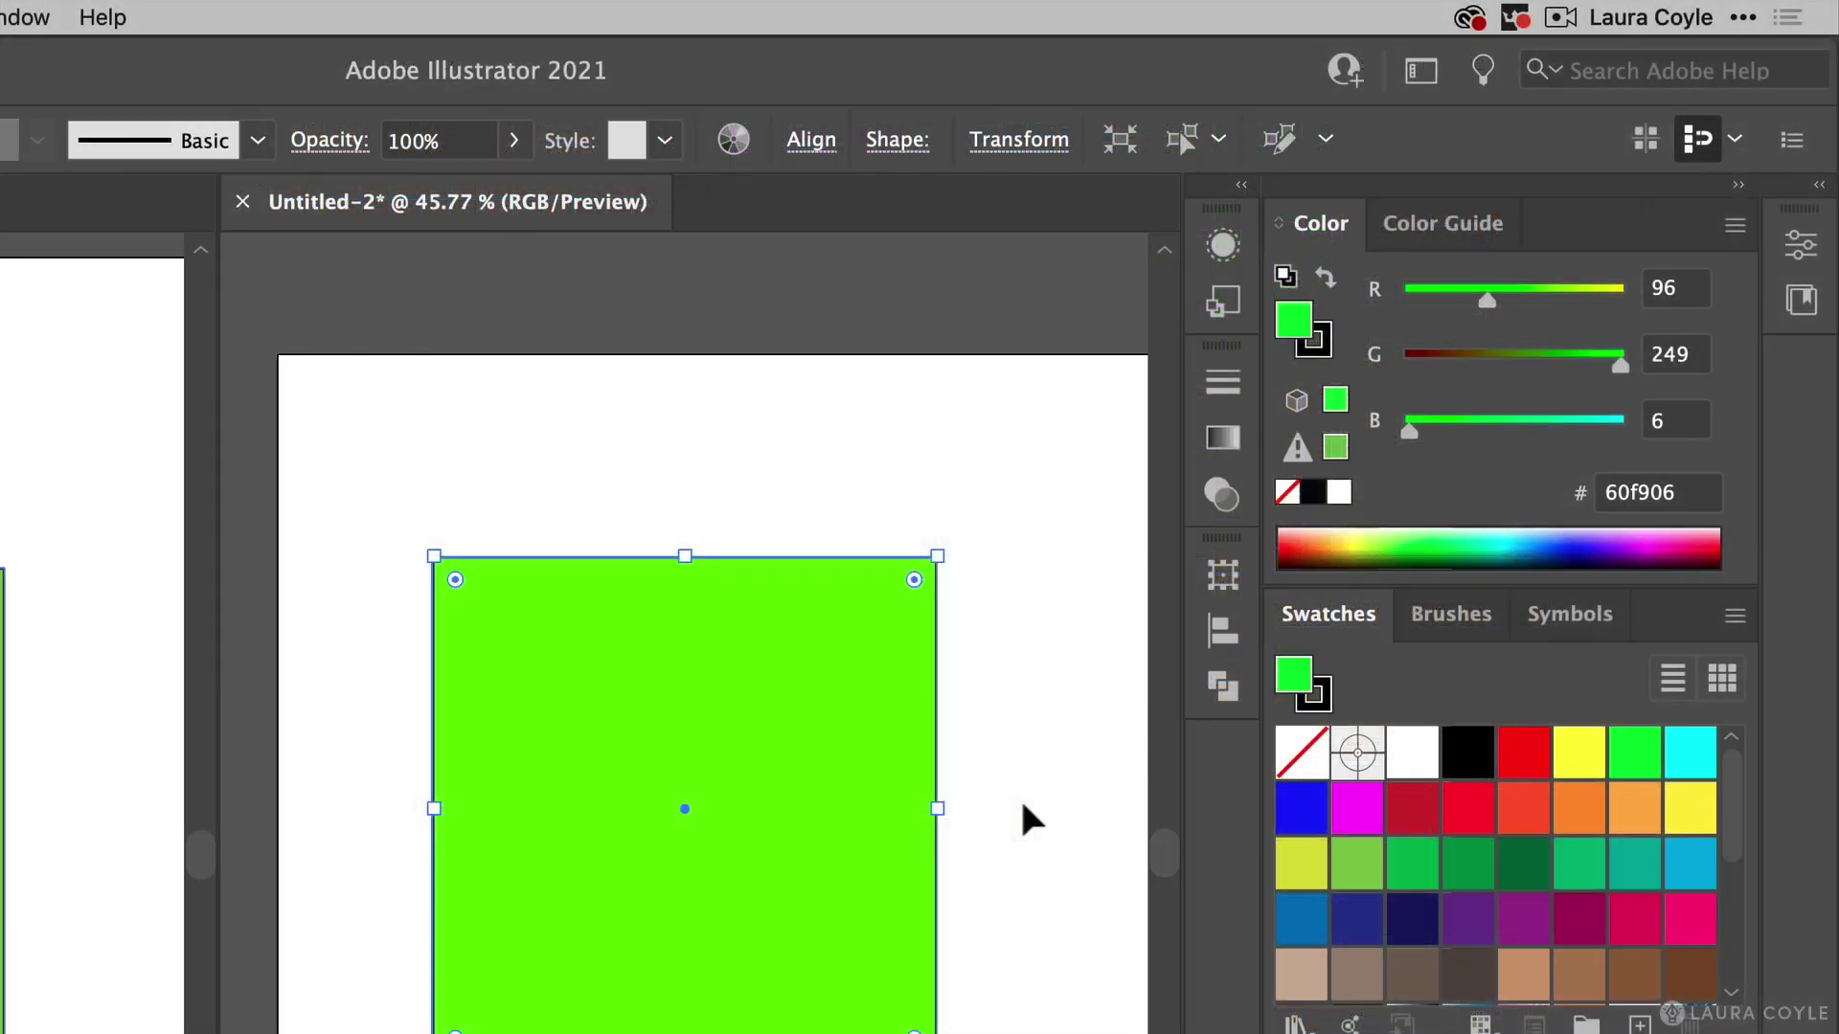
{"action": "left_click", "coordinate": [1336, 448]}
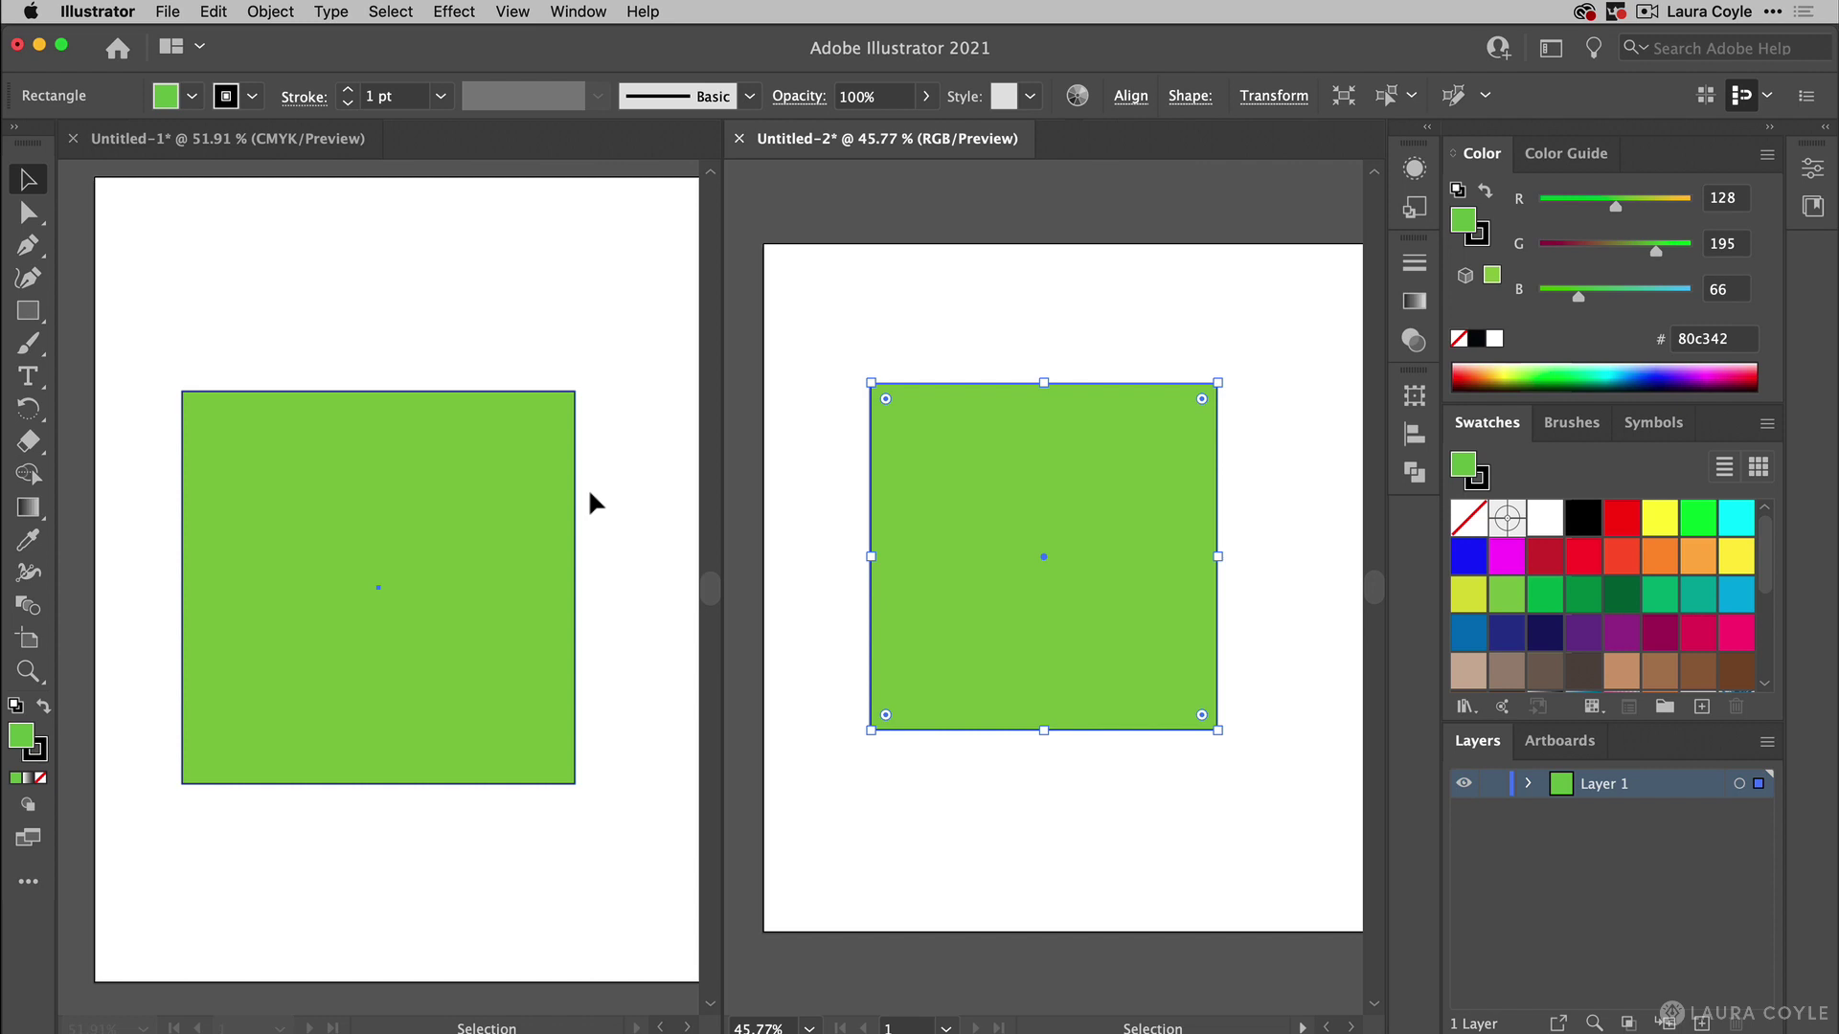
Refill the Untitled-1 square with fully saturated green 83f906 in the Color Picker.
{"action": "left_click", "coordinate": [554, 520]}
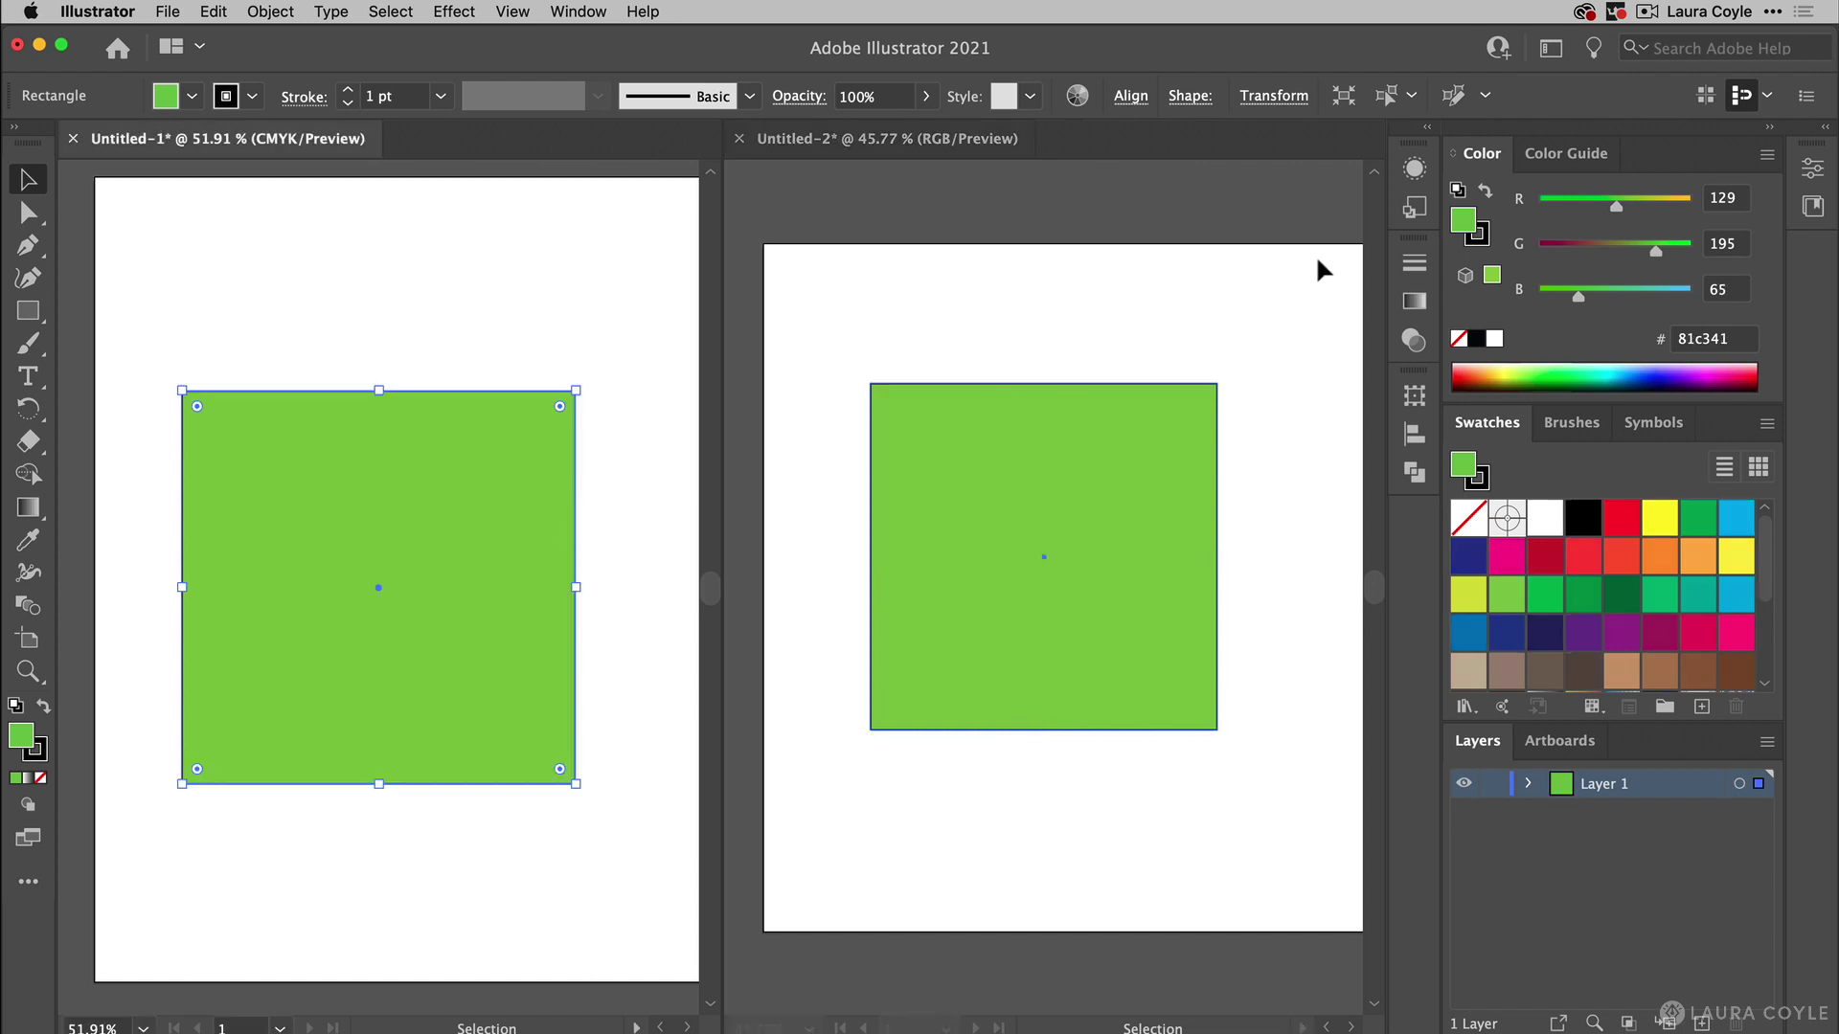
{"action": "double_click", "coordinate": [1463, 224]}
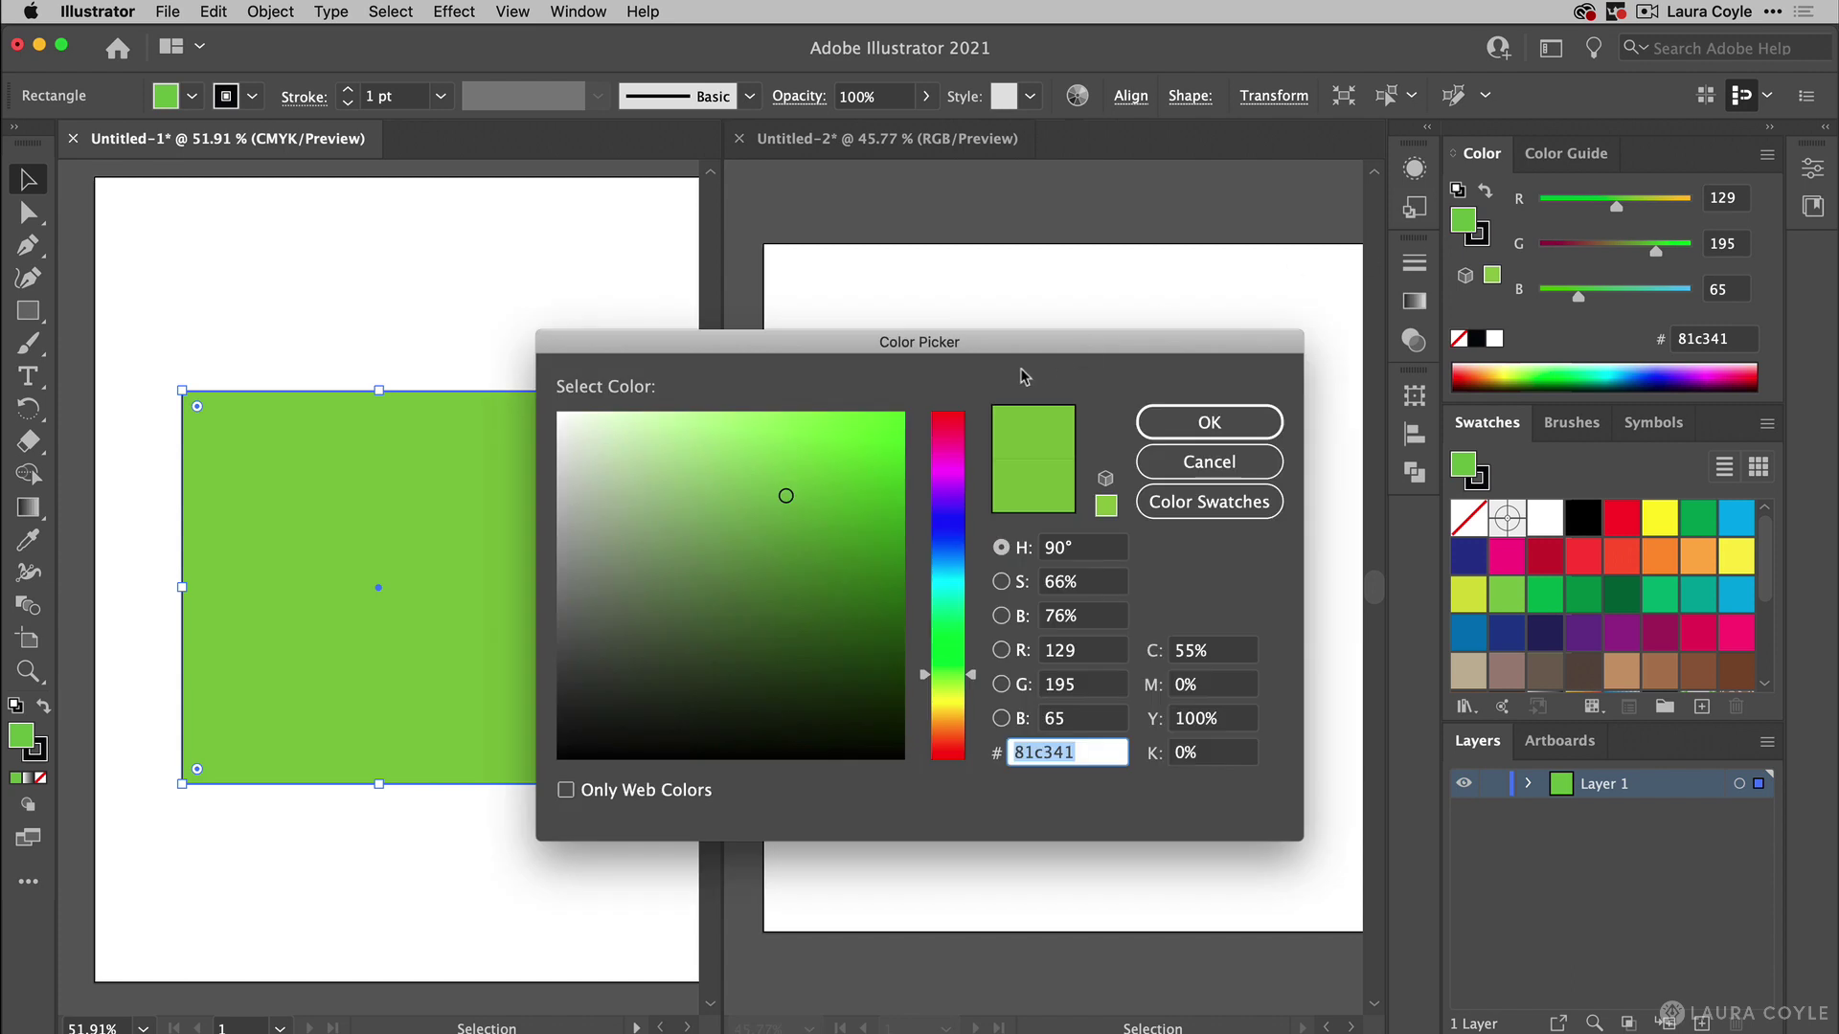
{"action": "left_click", "coordinate": [898, 417]}
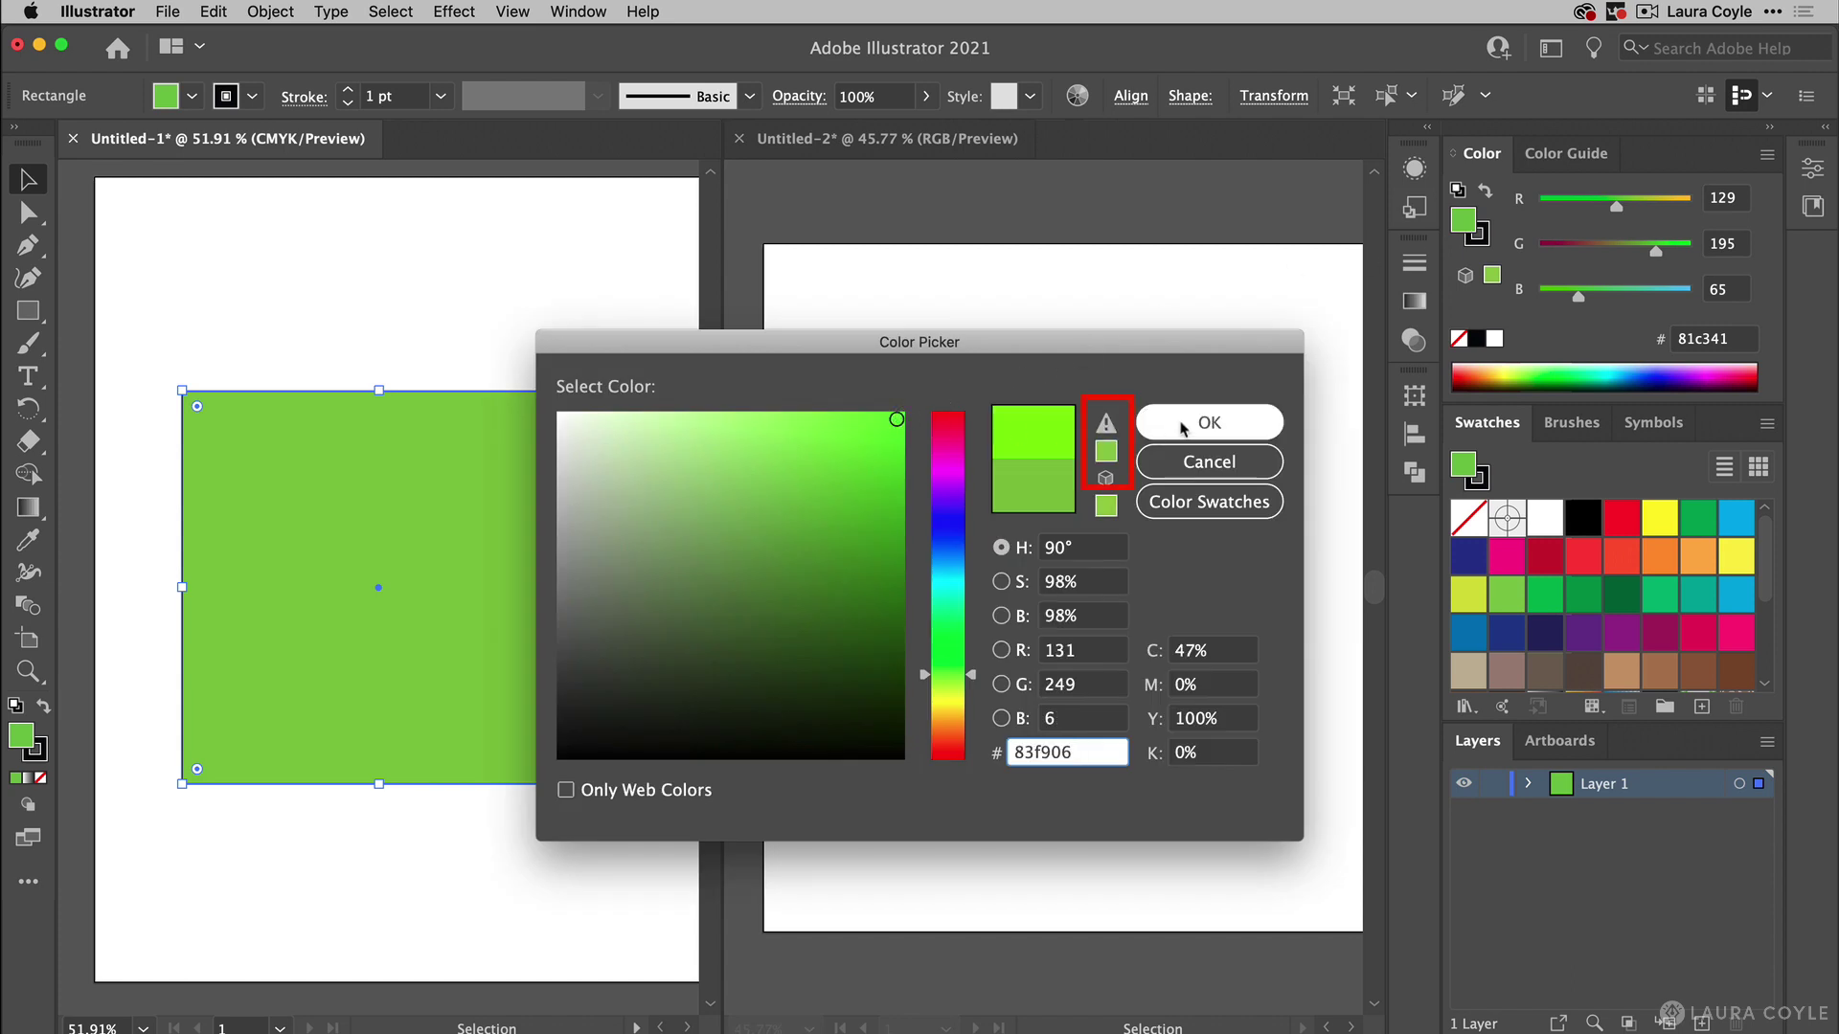
{"action": "left_click", "coordinate": [1157, 432]}
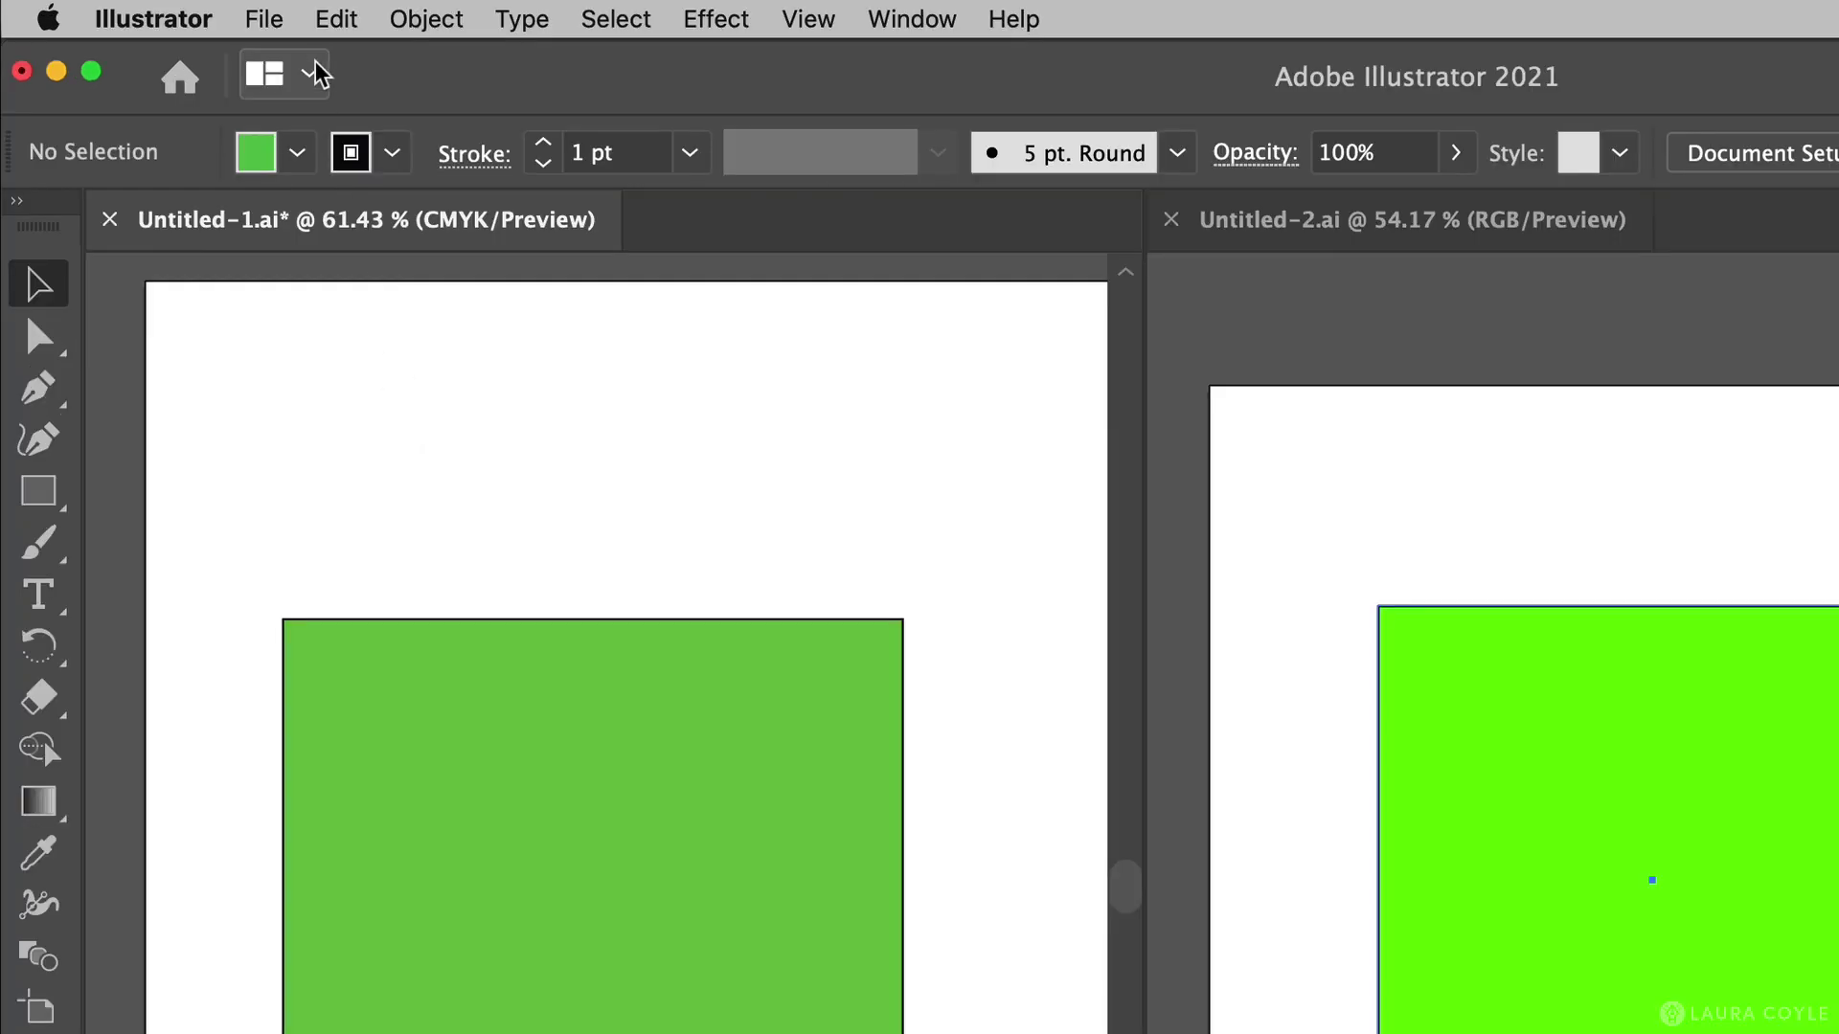
{"action": "left_click", "coordinate": [270, 19]}
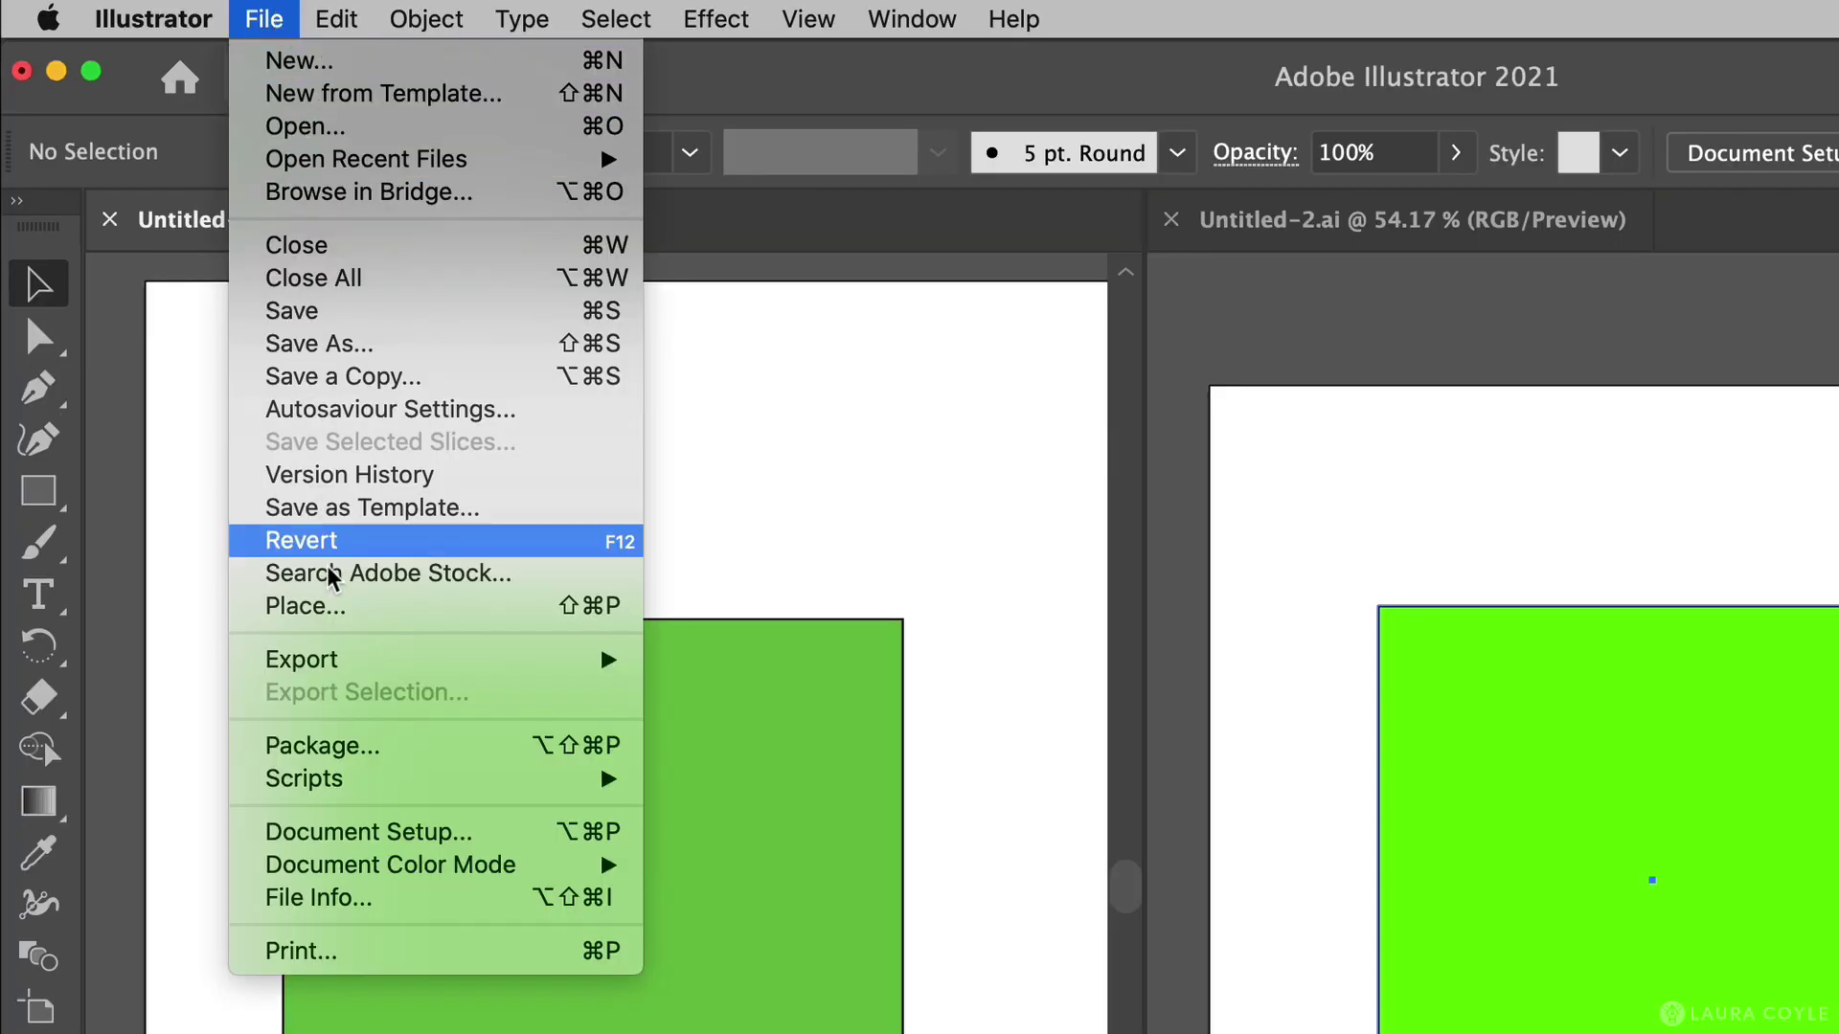
{"action": "mouse_move", "coordinate": [361, 866]}
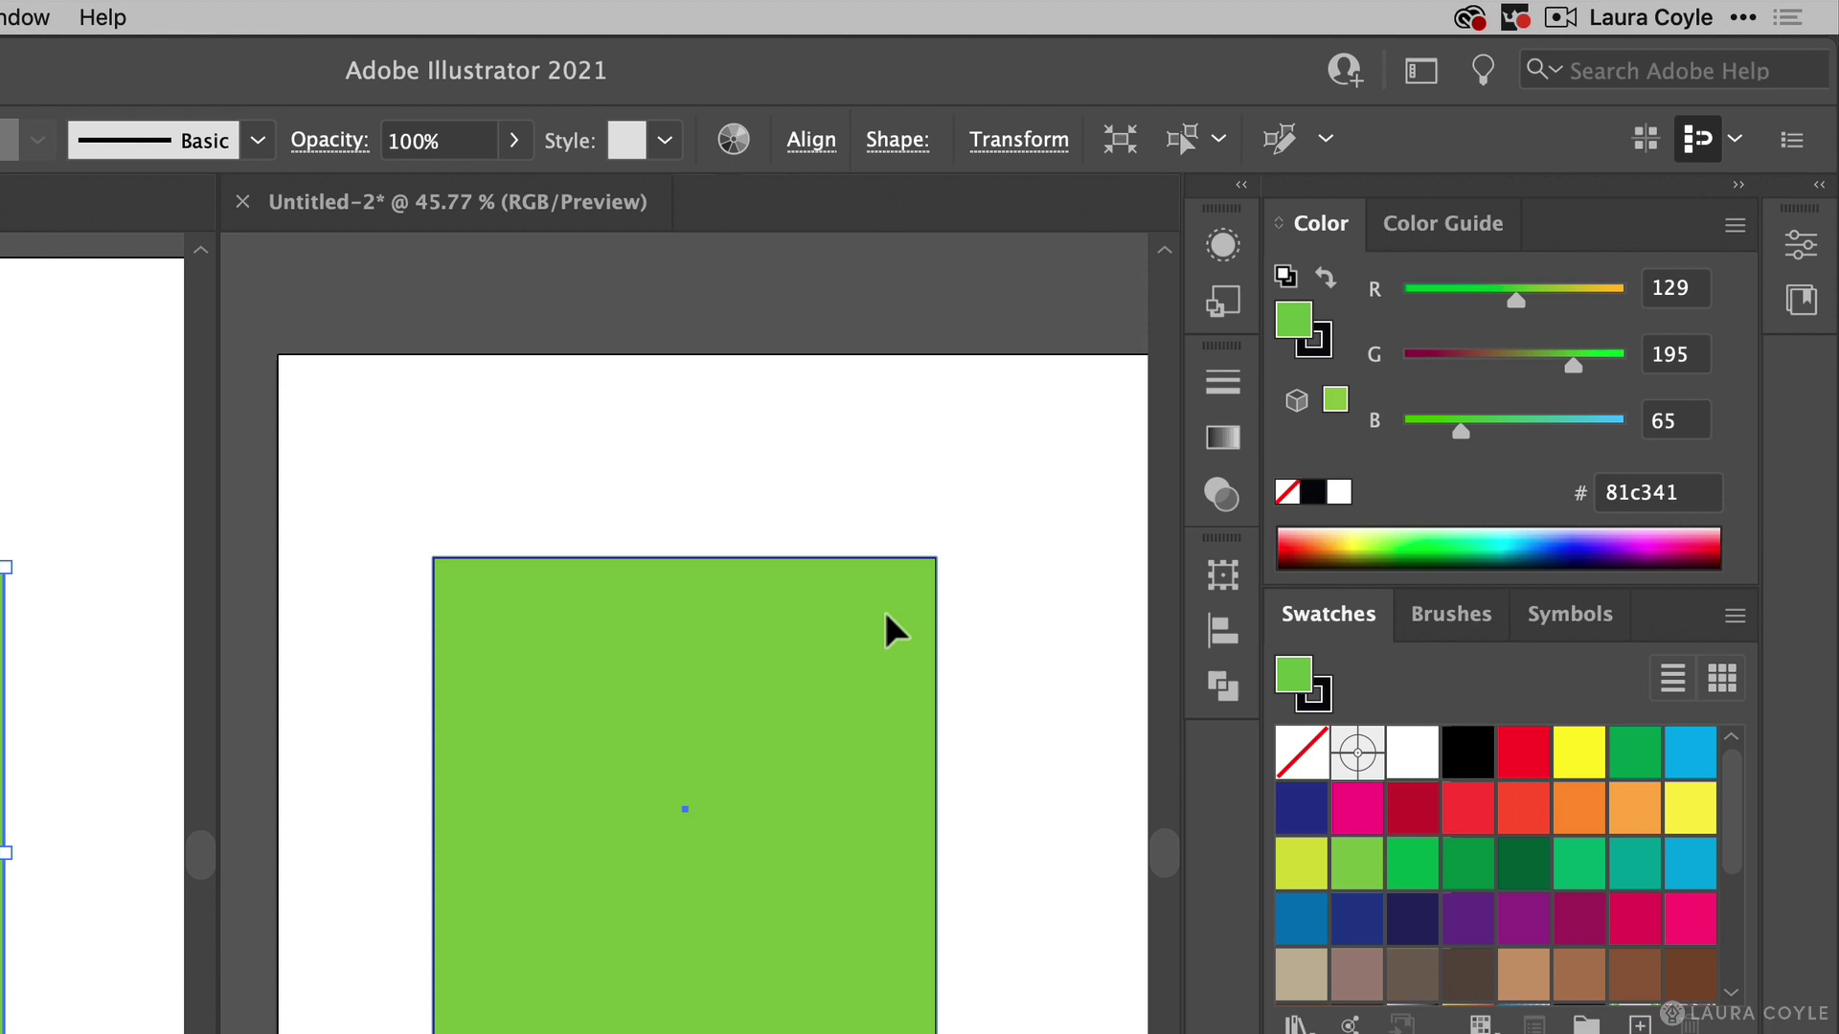
Select the Untitled-2 square and confirm its fill reads 60f906 (R 96, G 249, B 6).
{"action": "left_click", "coordinate": [990, 643]}
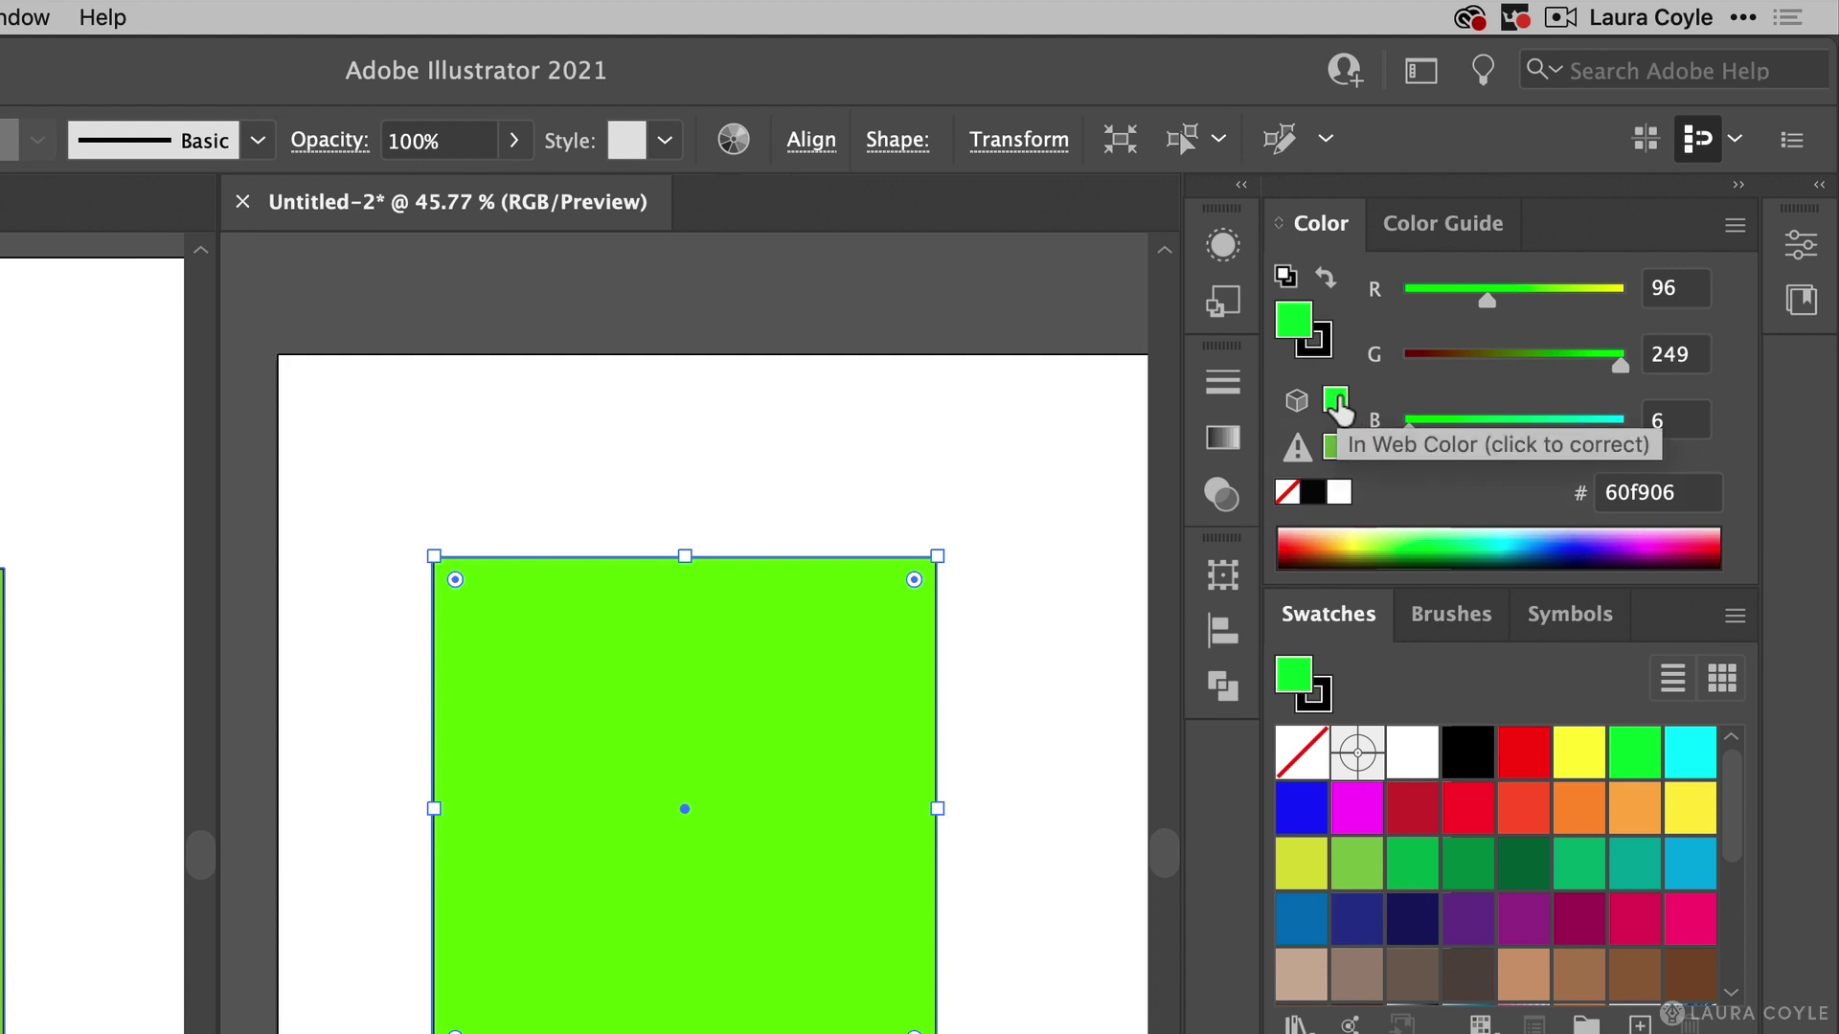
Correct the square's fill to the web-safe green 66ff00 (R 102, G 255, B 0).
{"action": "left_click", "coordinate": [1335, 398]}
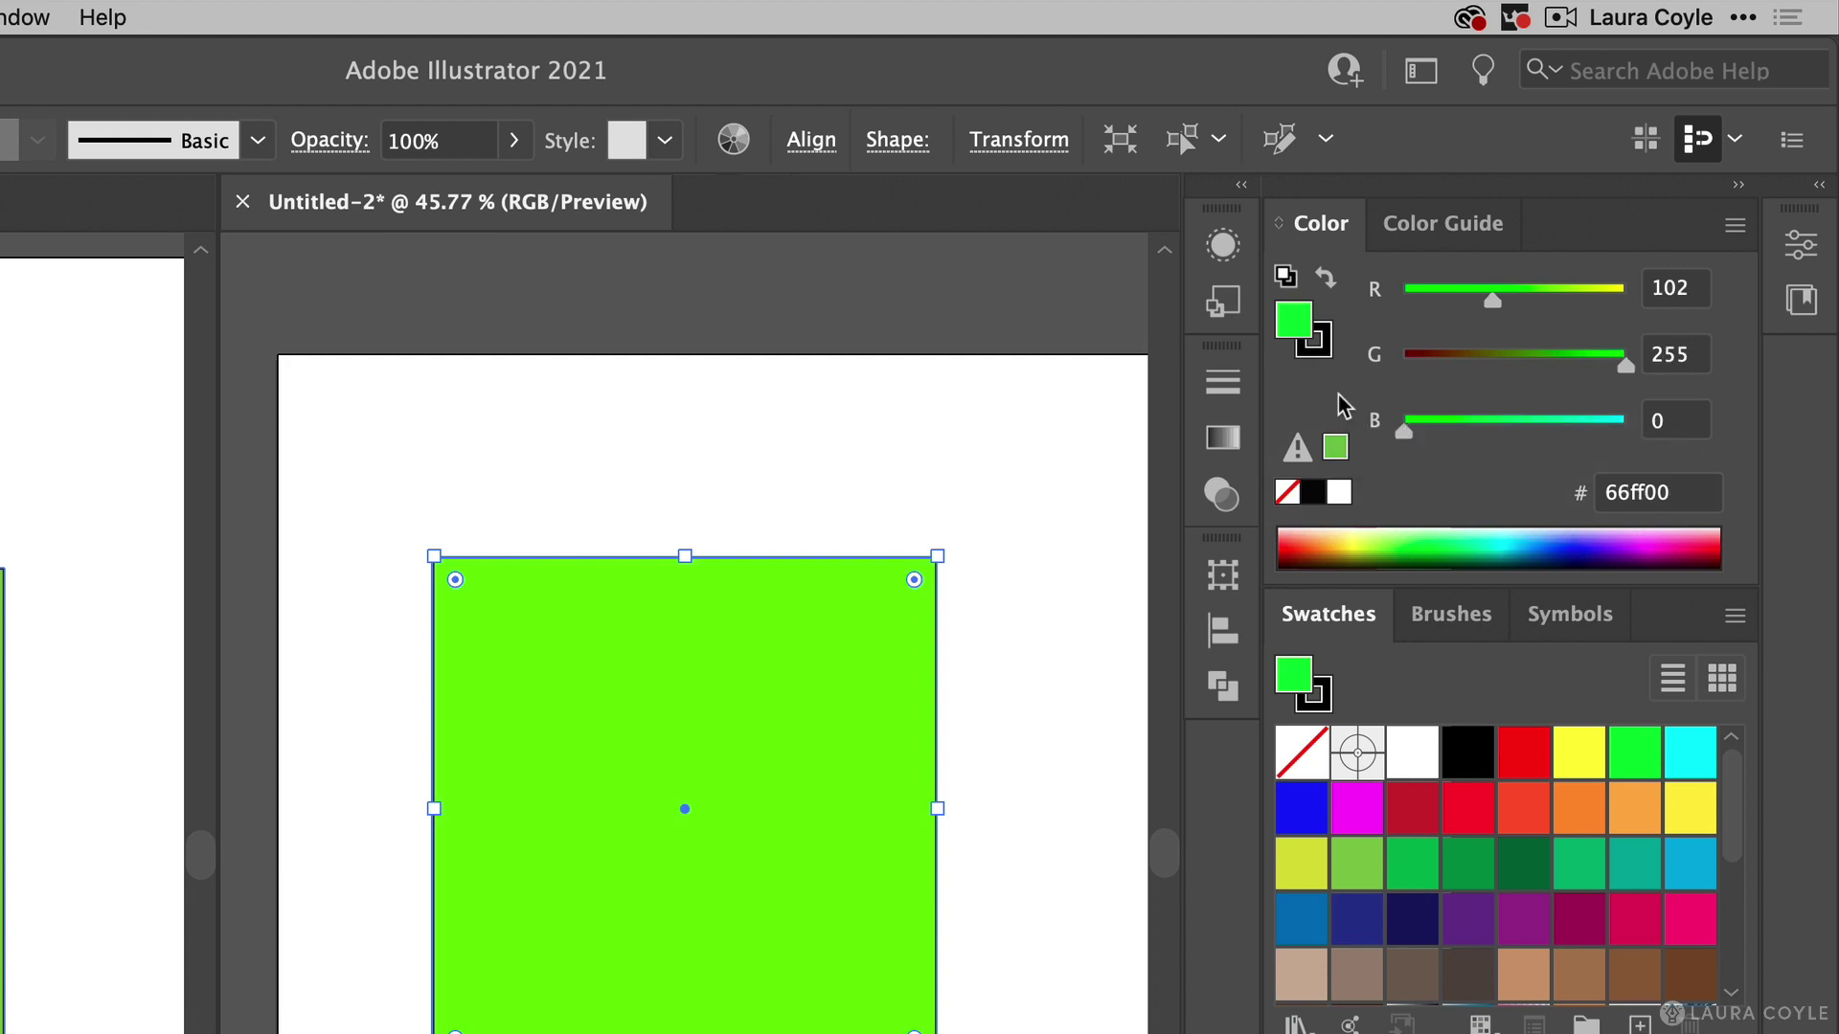
Undo the web-safe fix back to 60f906, deselect the square, and activate Untitled-1.
{"action": "key", "text": "super+z"}
{"action": "left_click", "coordinate": [1055, 802]}
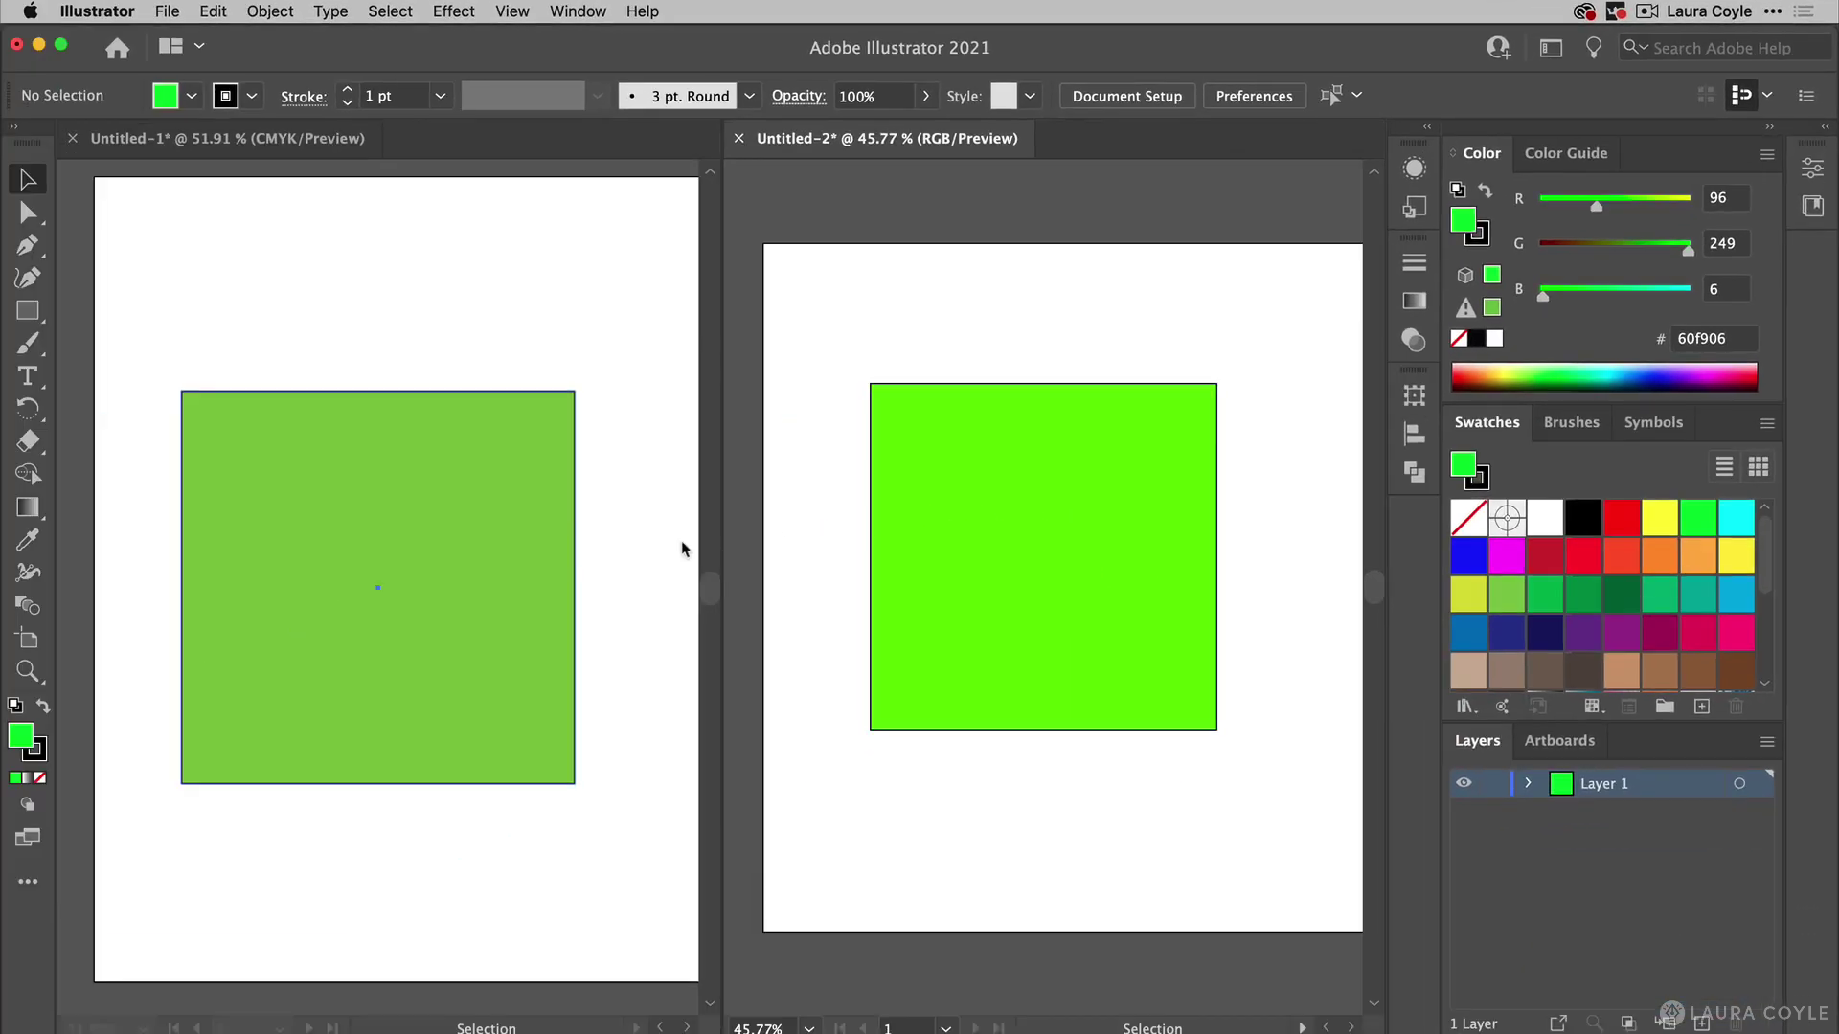
{"action": "left_click", "coordinate": [615, 573]}
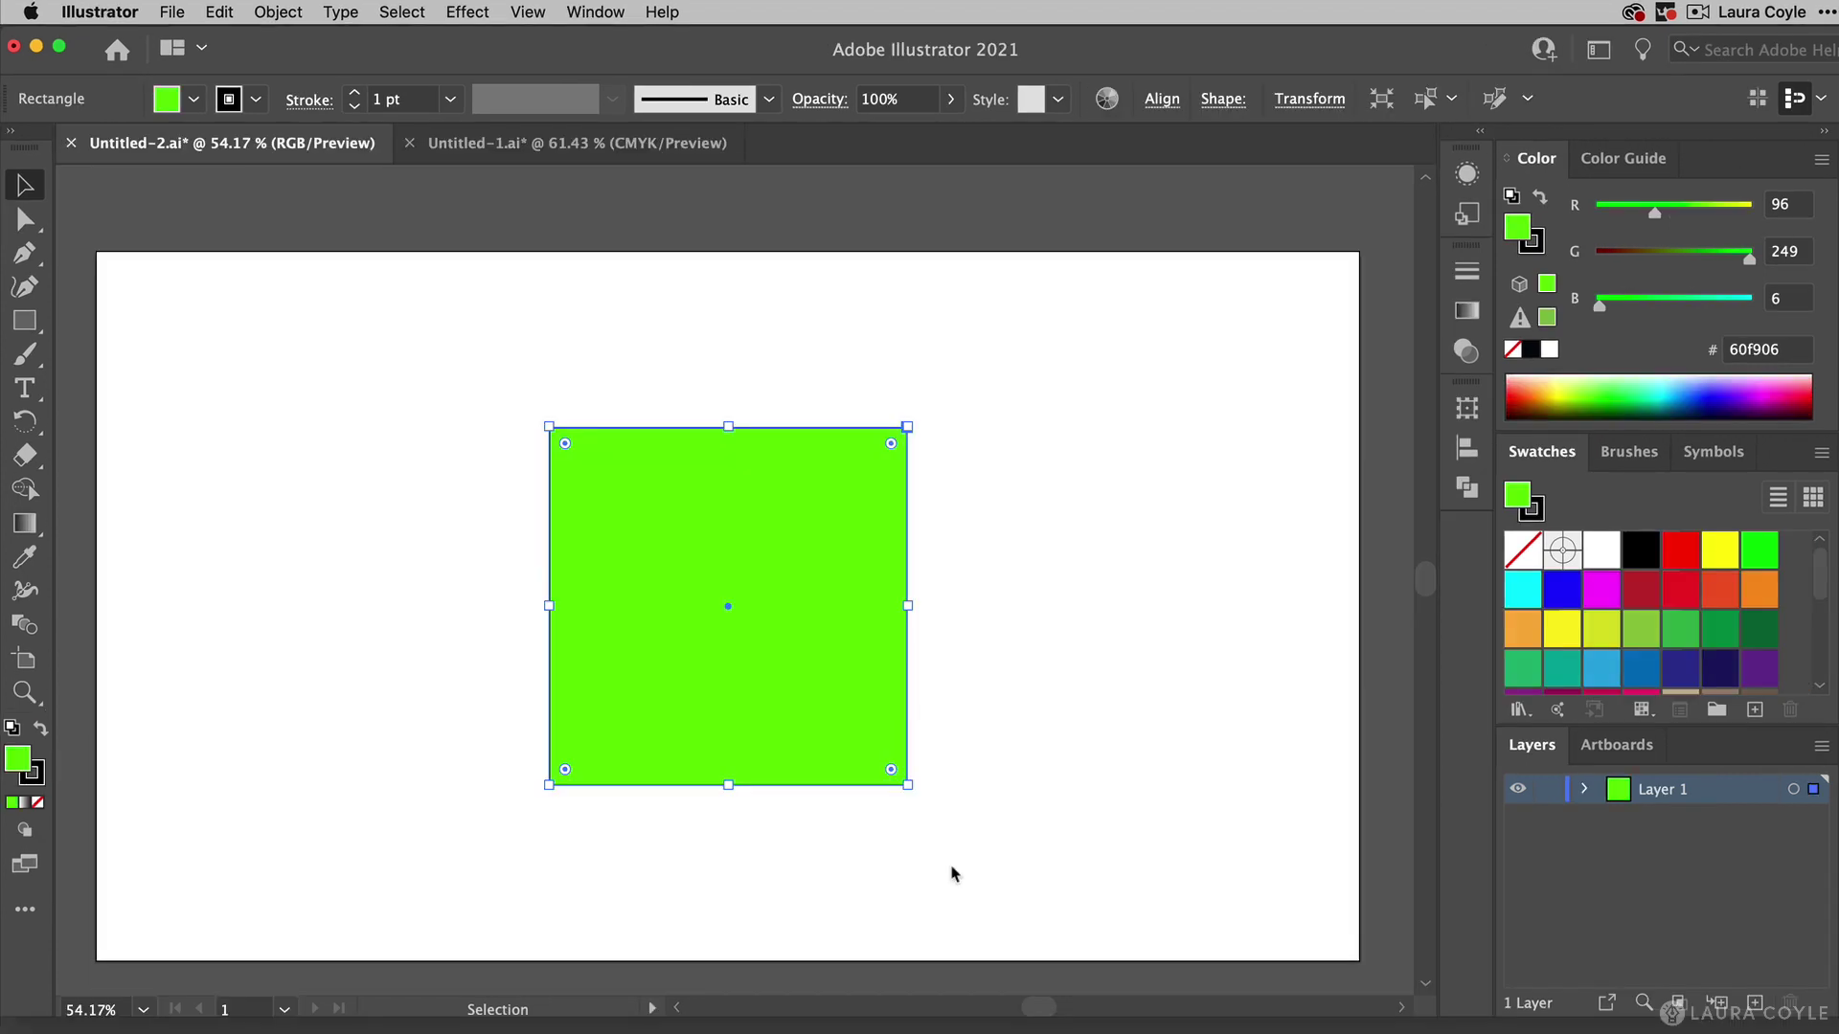
Keep the document colour mode set to RGB Color.
{"action": "left_click", "coordinate": [175, 11]}
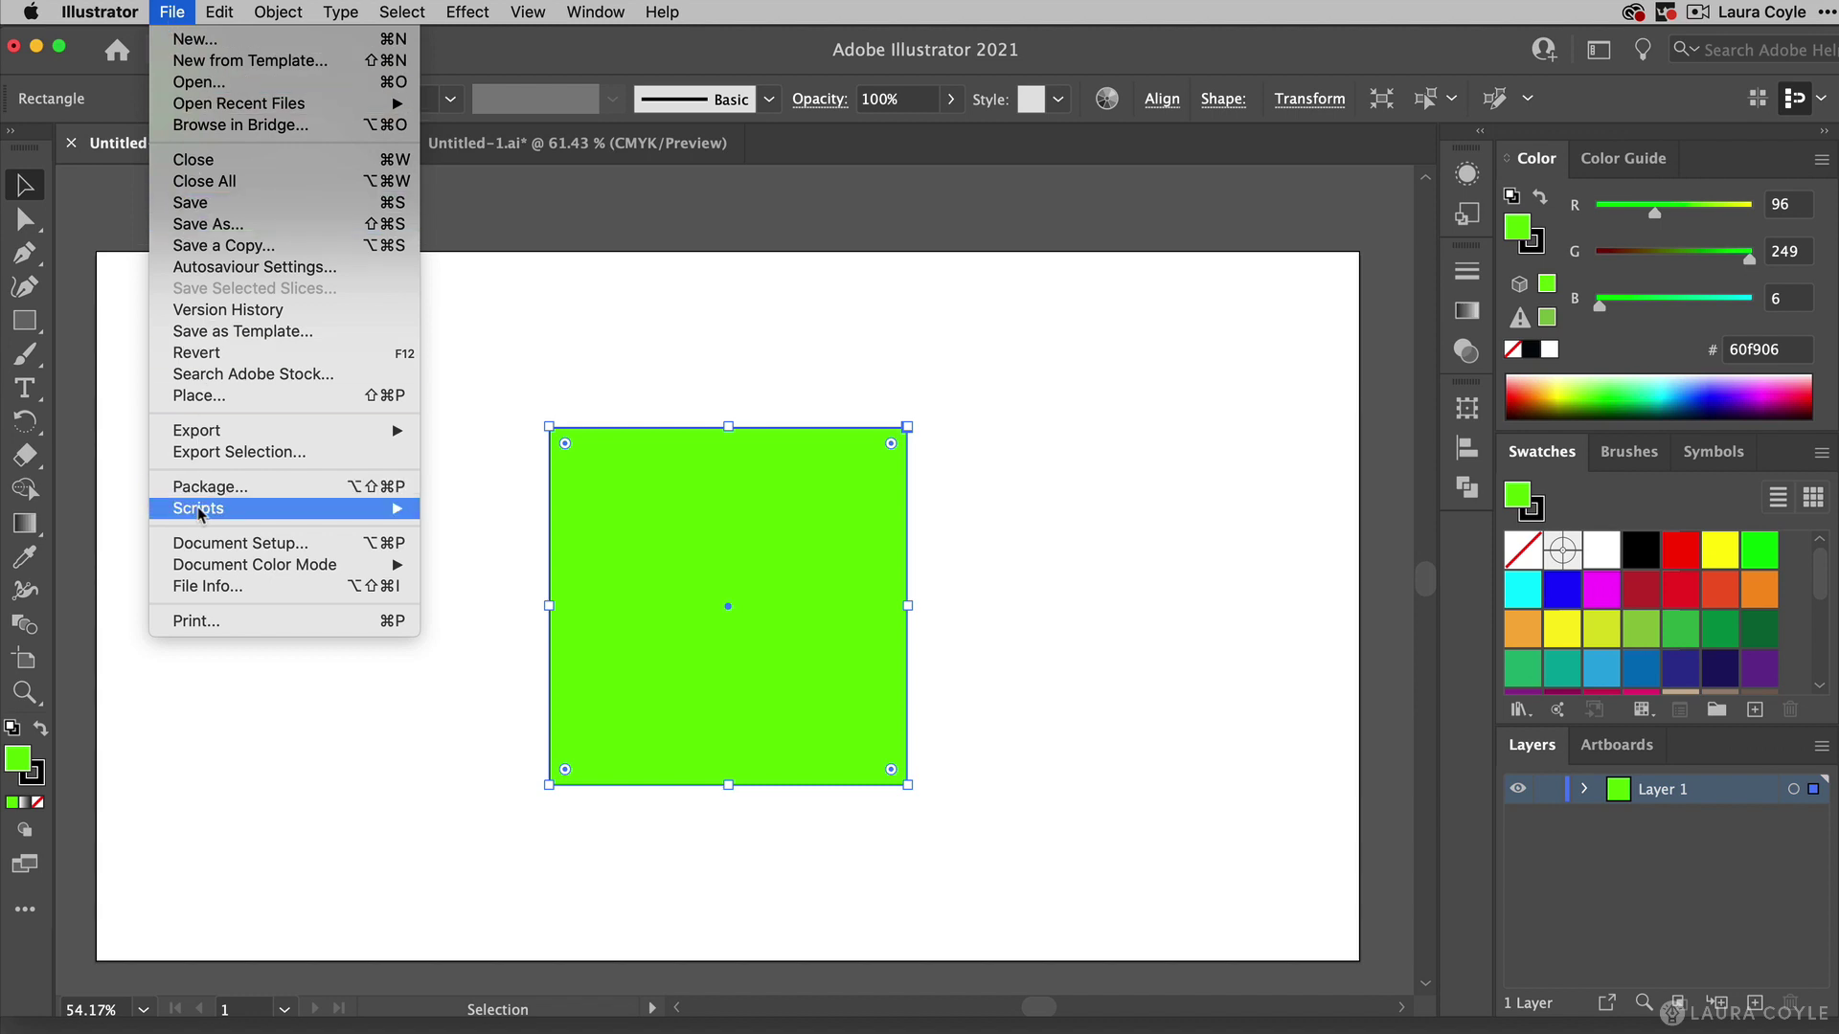
{"action": "mouse_move", "coordinate": [211, 565]}
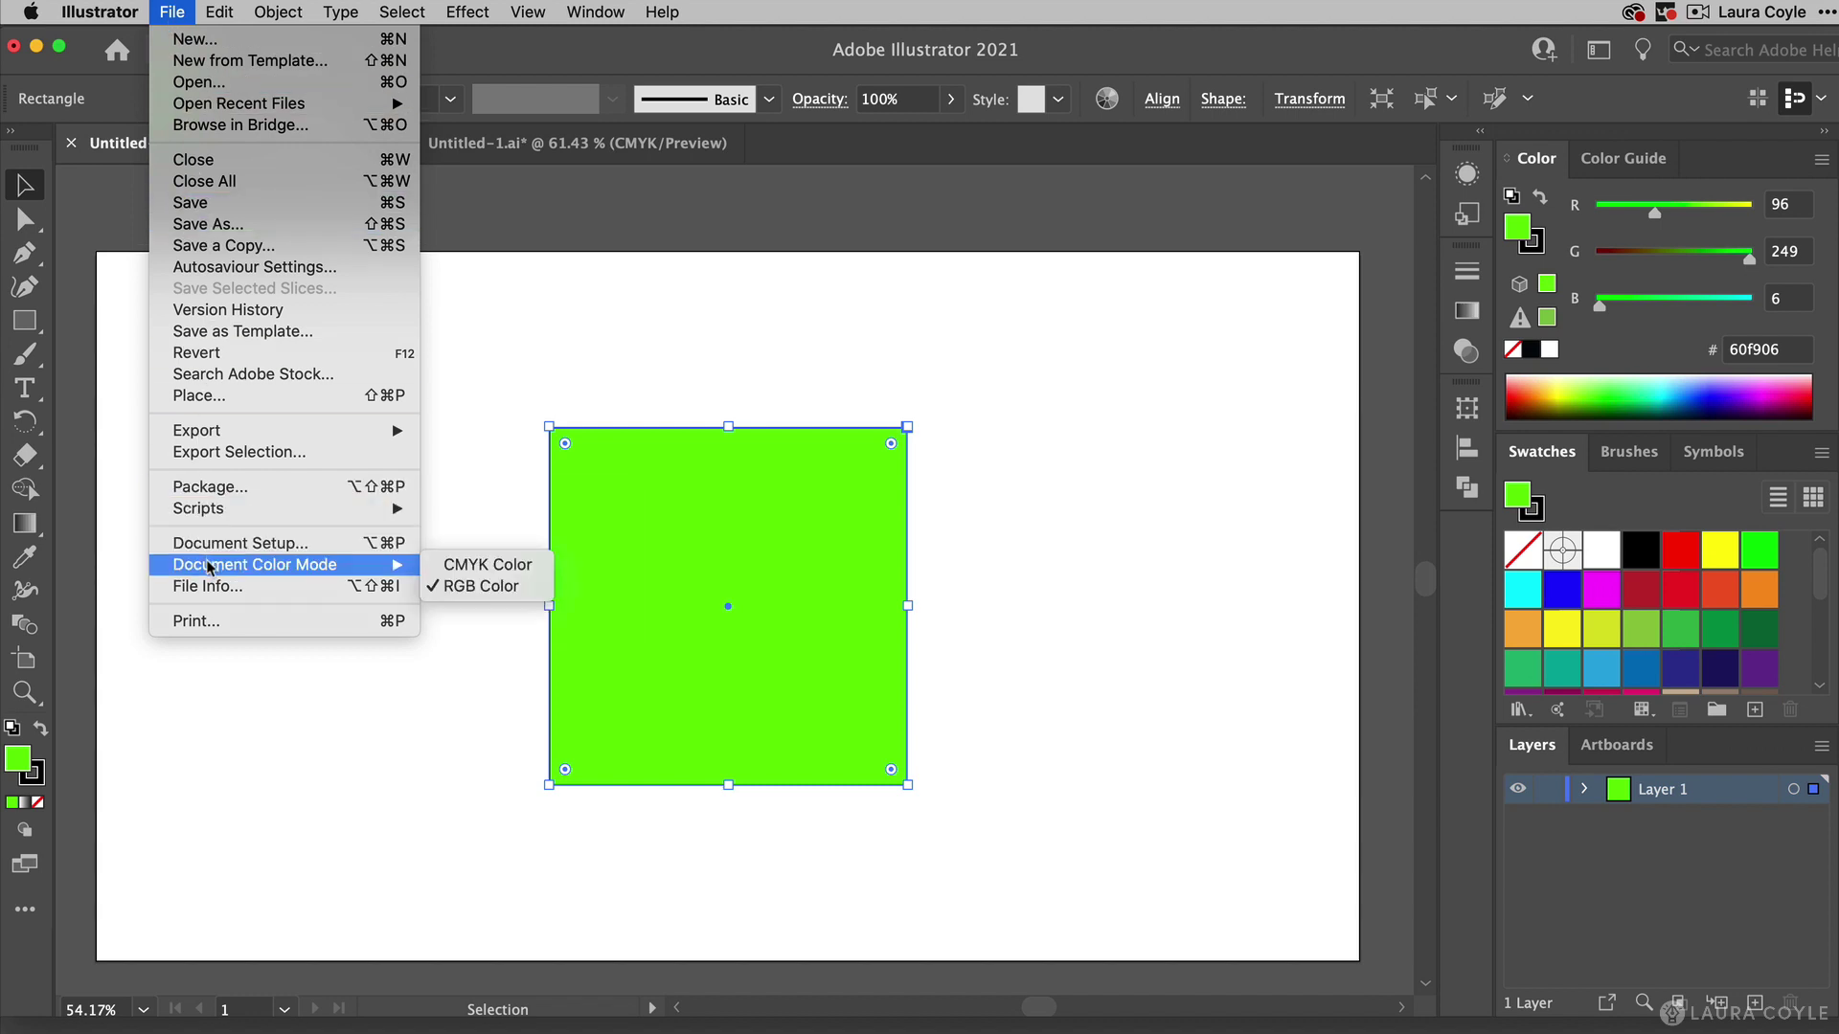
{"action": "left_click", "coordinate": [474, 586]}
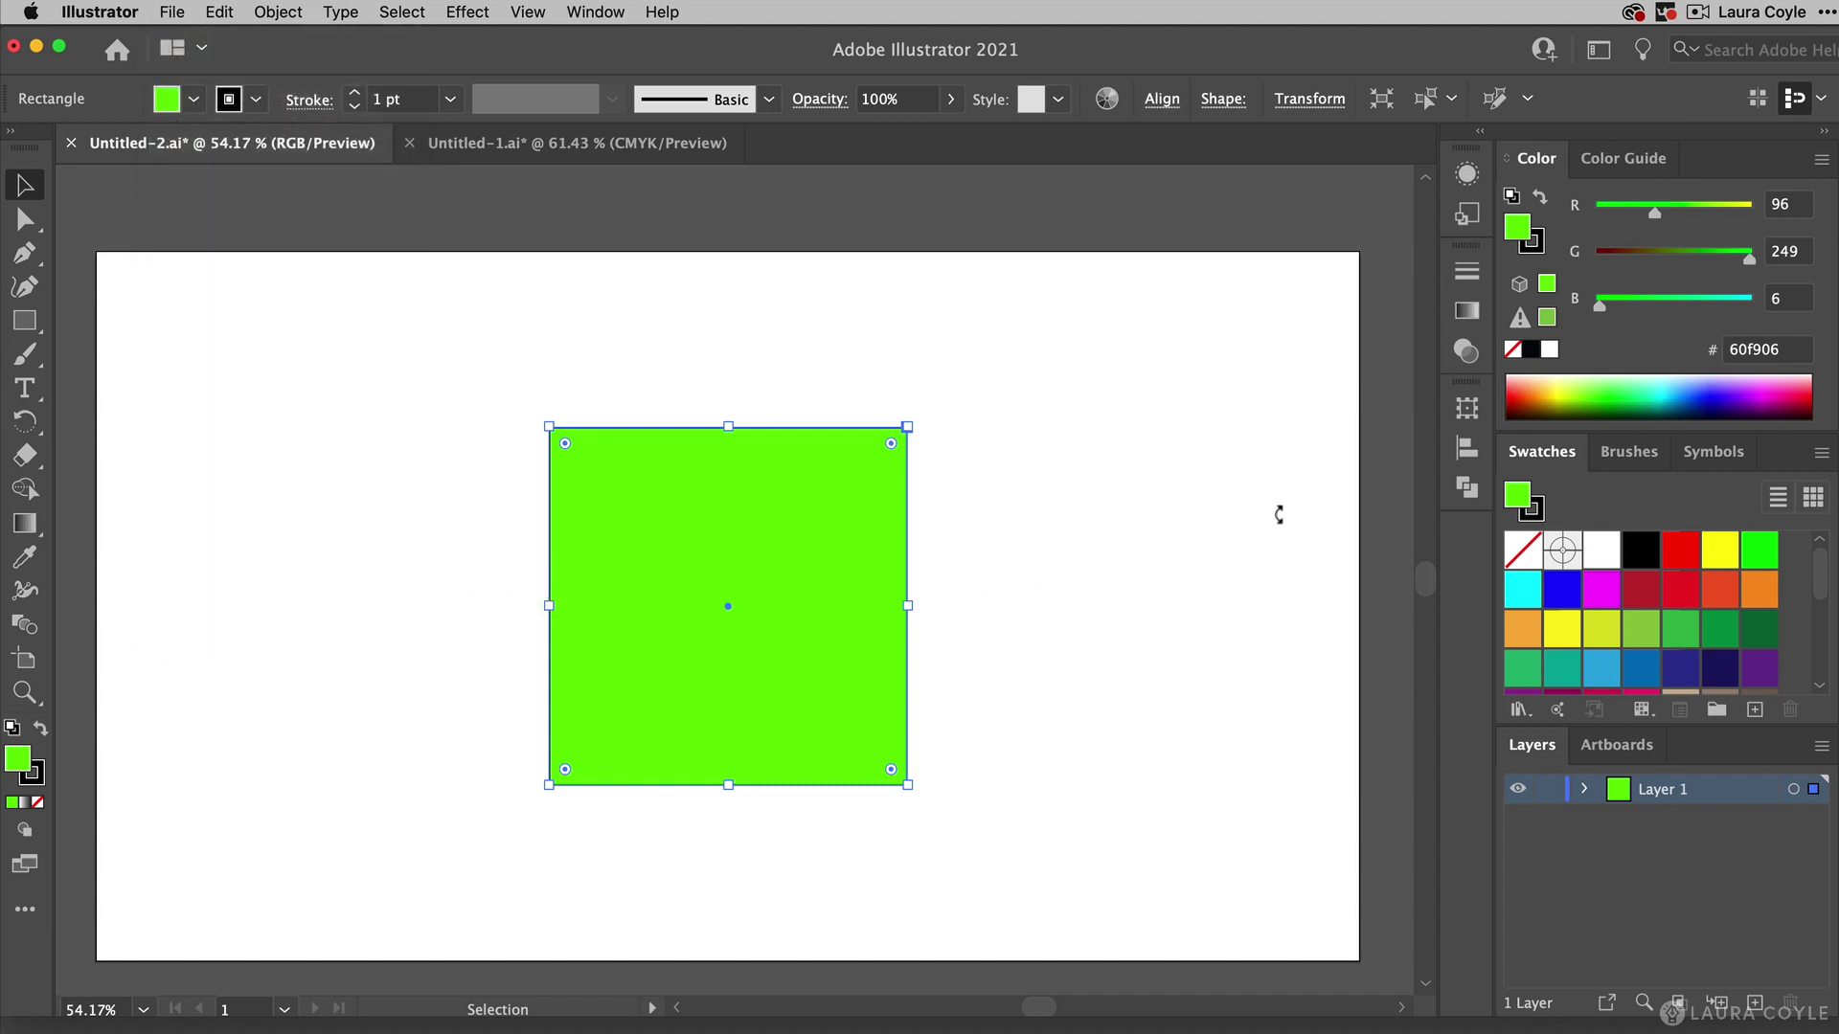
Fill the square with pink hex f97396 (R 249, G 115, B 150).
{"action": "left_click", "coordinate": [1777, 349]}
{"action": "type", "text": "f9739"}
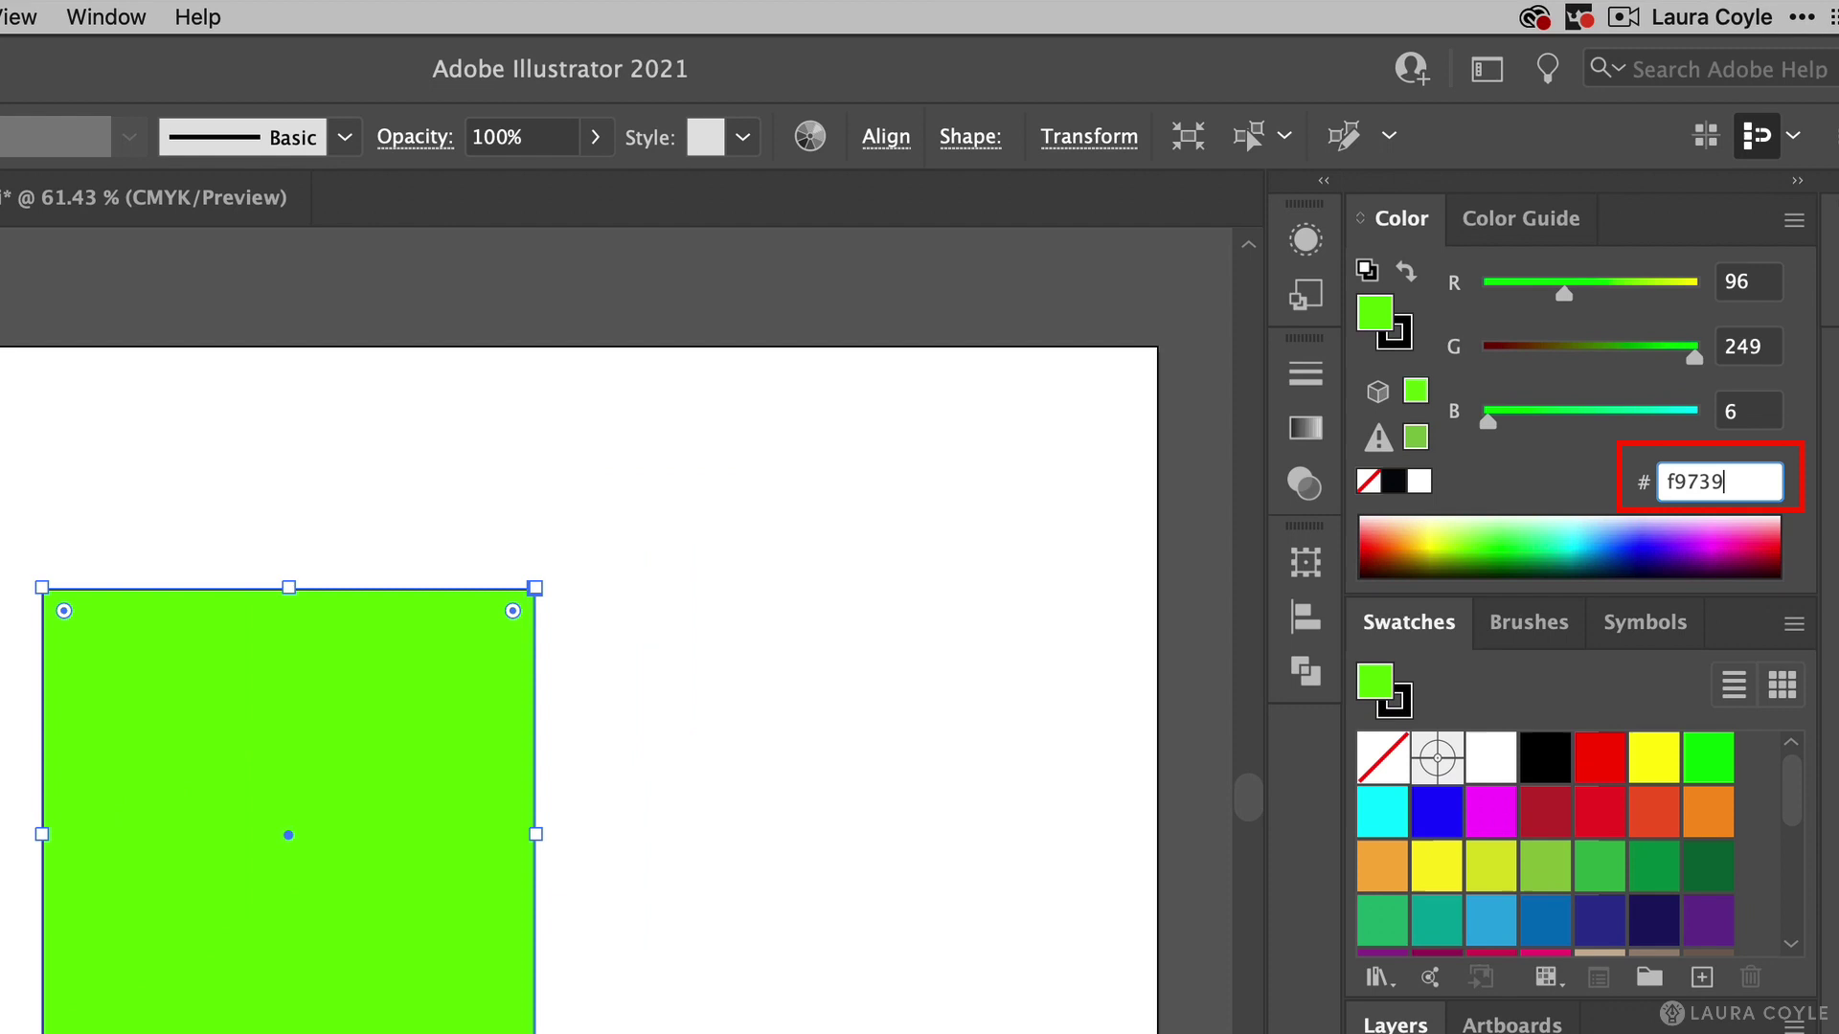
{"action": "type", "text": "6"}
{"action": "key", "text": "Tab"}
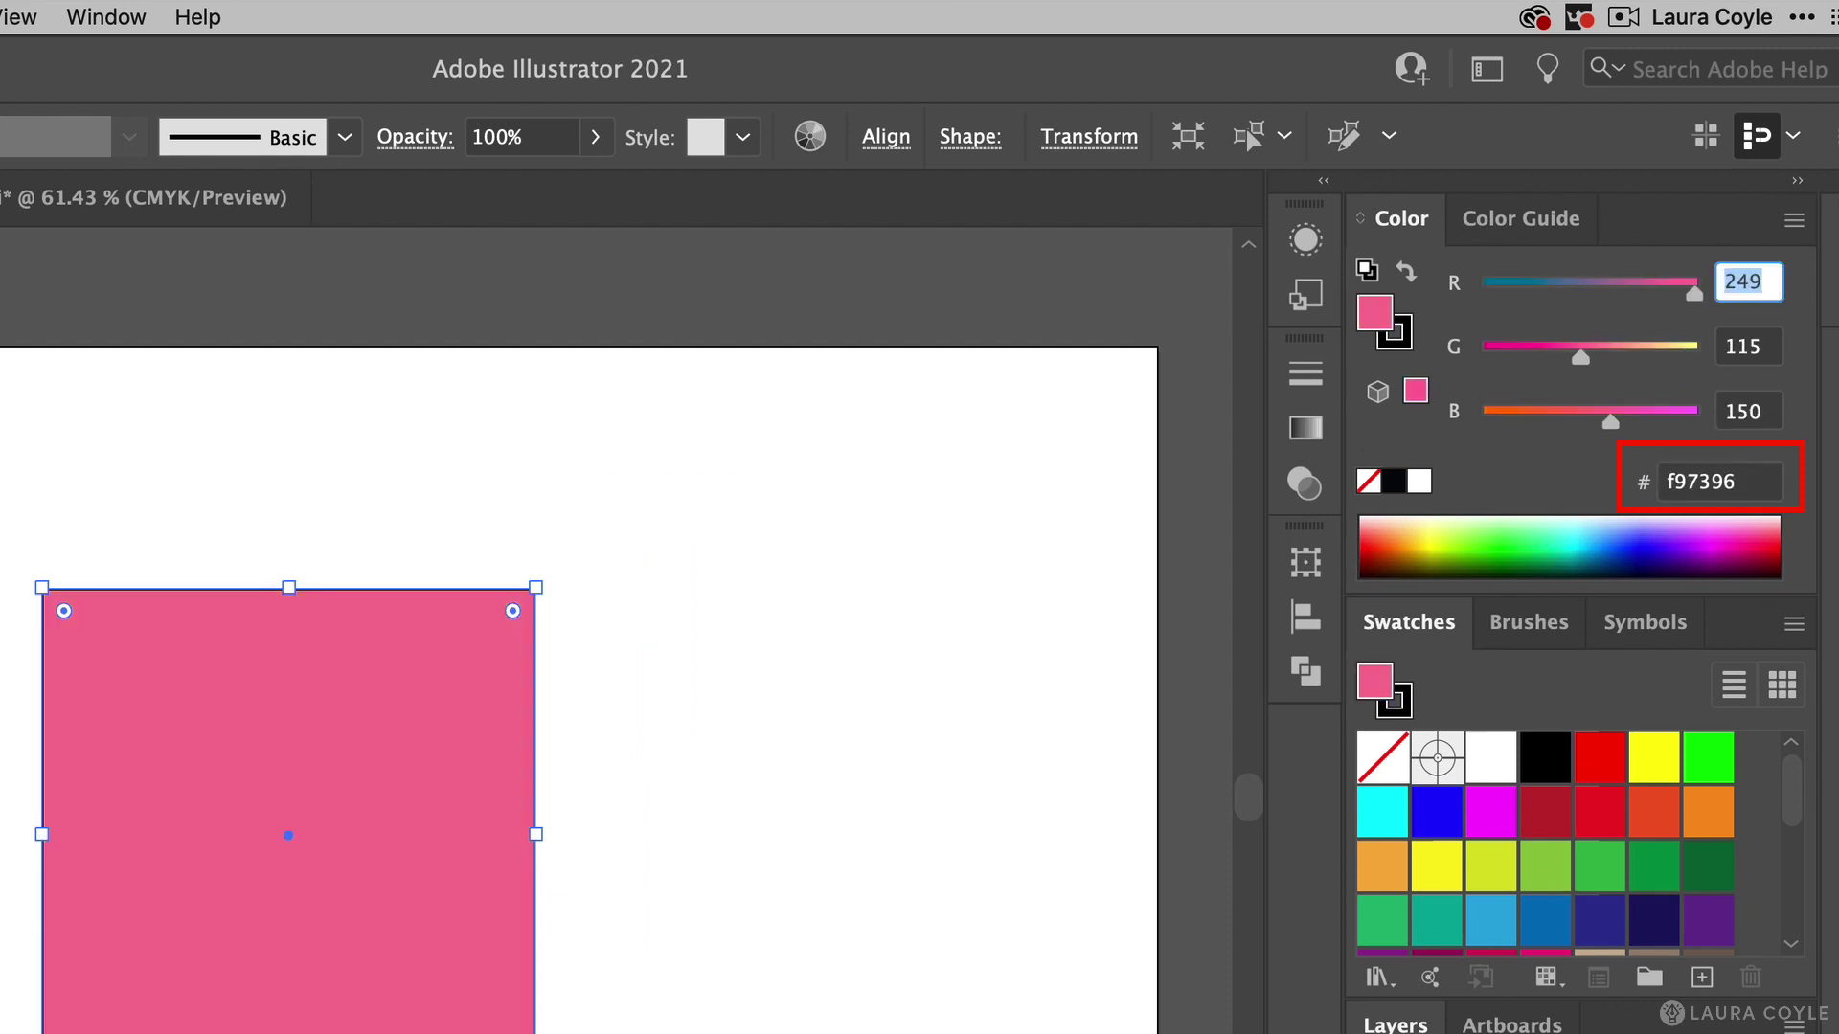
{"action": "left_click", "coordinate": [1597, 476]}
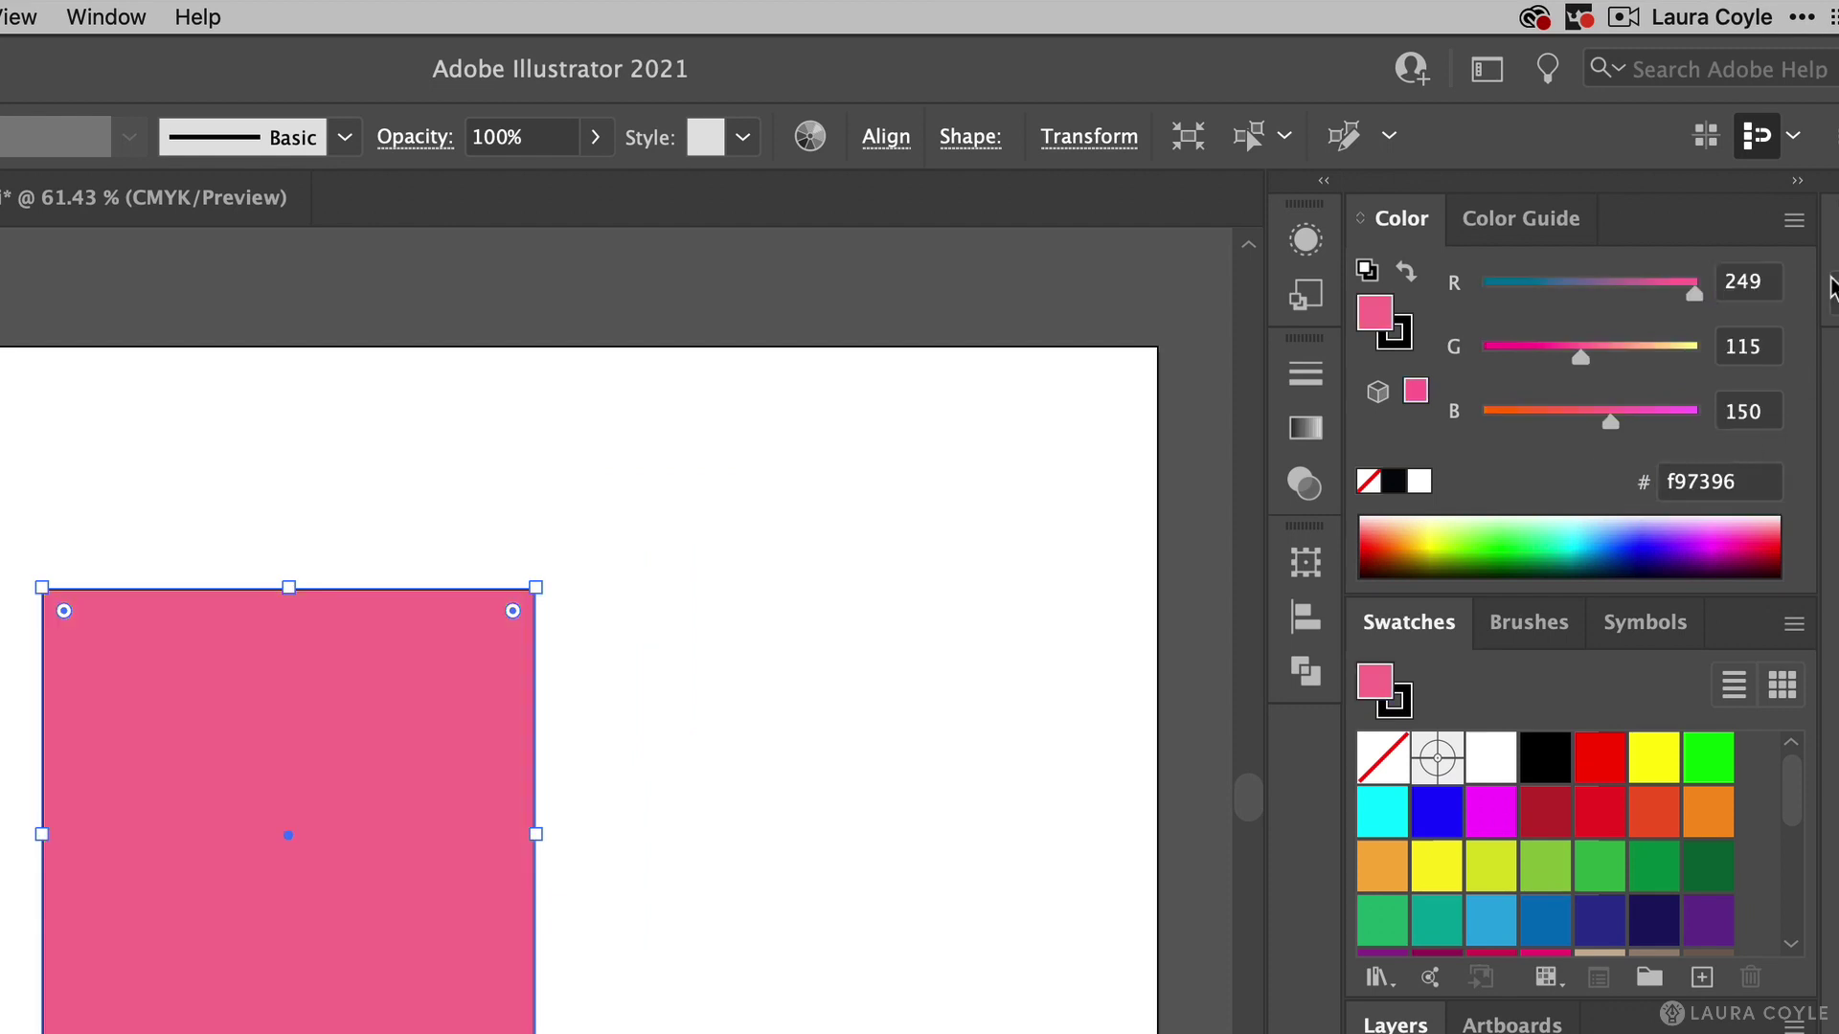
{"action": "left_click", "coordinate": [1794, 221]}
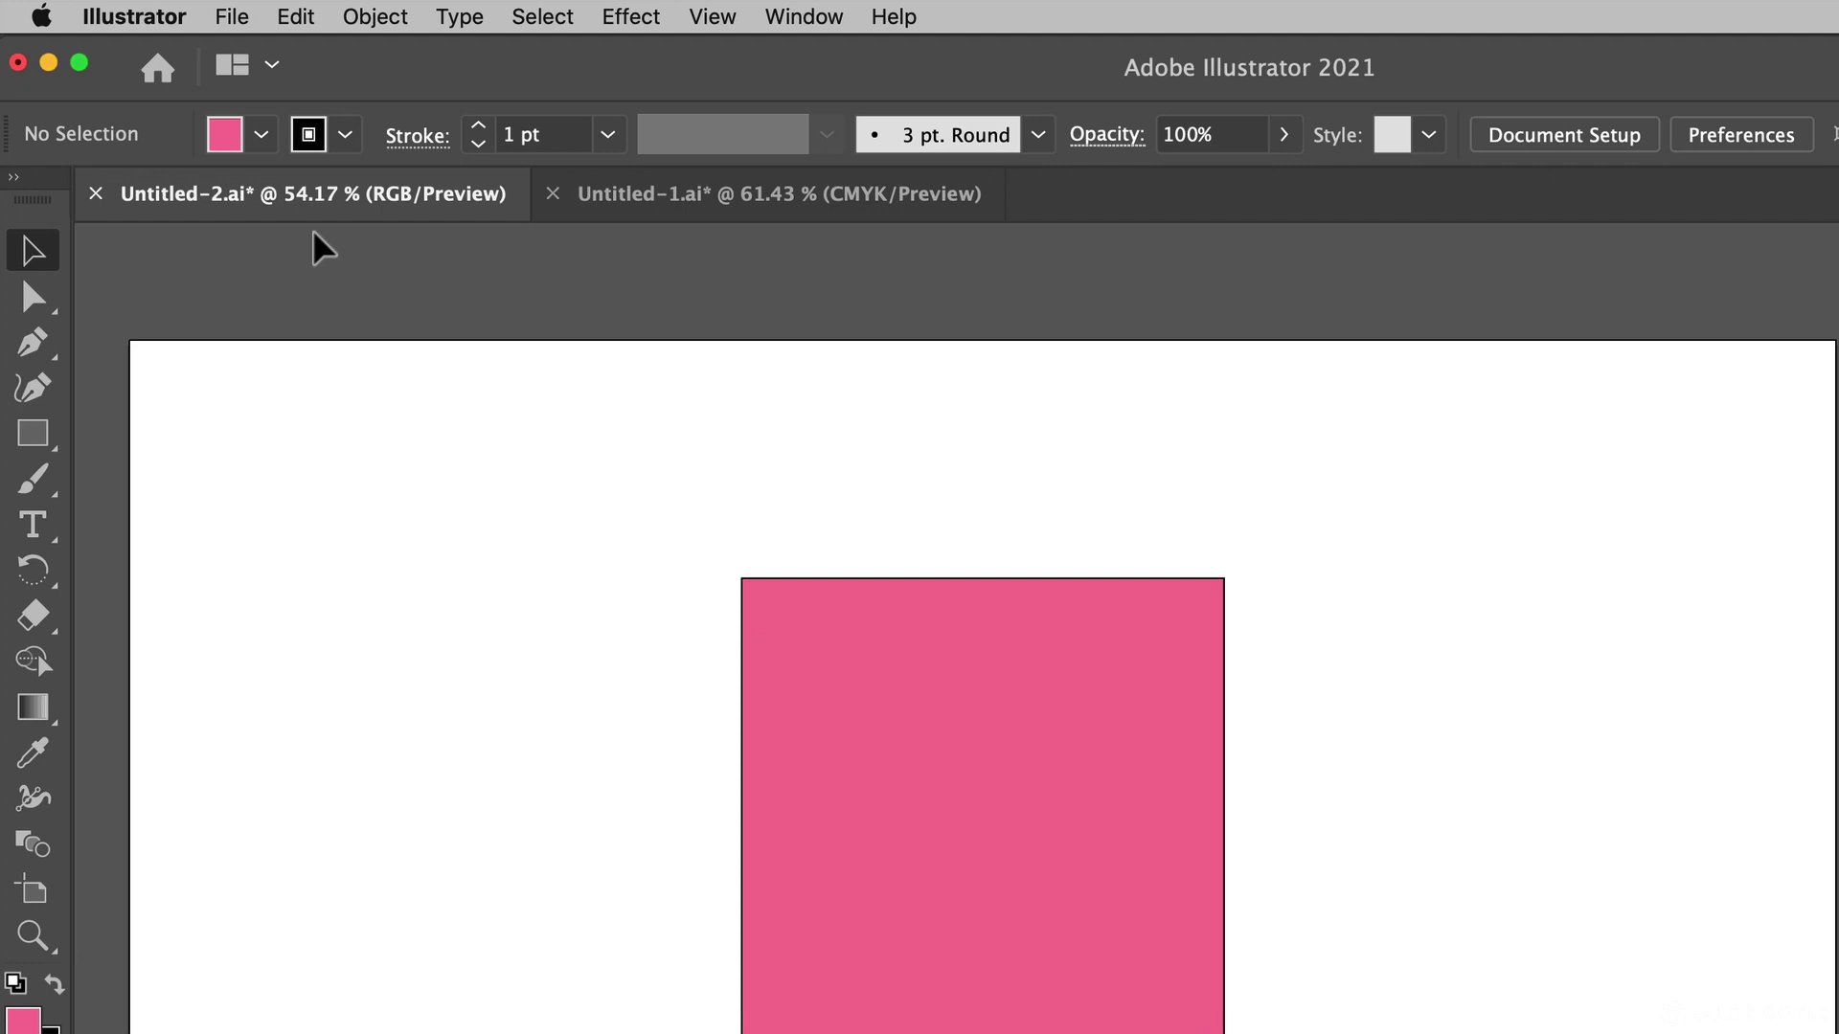
Confirm Color Settings keep sRGB IEC61966-2.1 and the North America General Purpose 2 preset.
{"action": "left_click", "coordinate": [311, 19]}
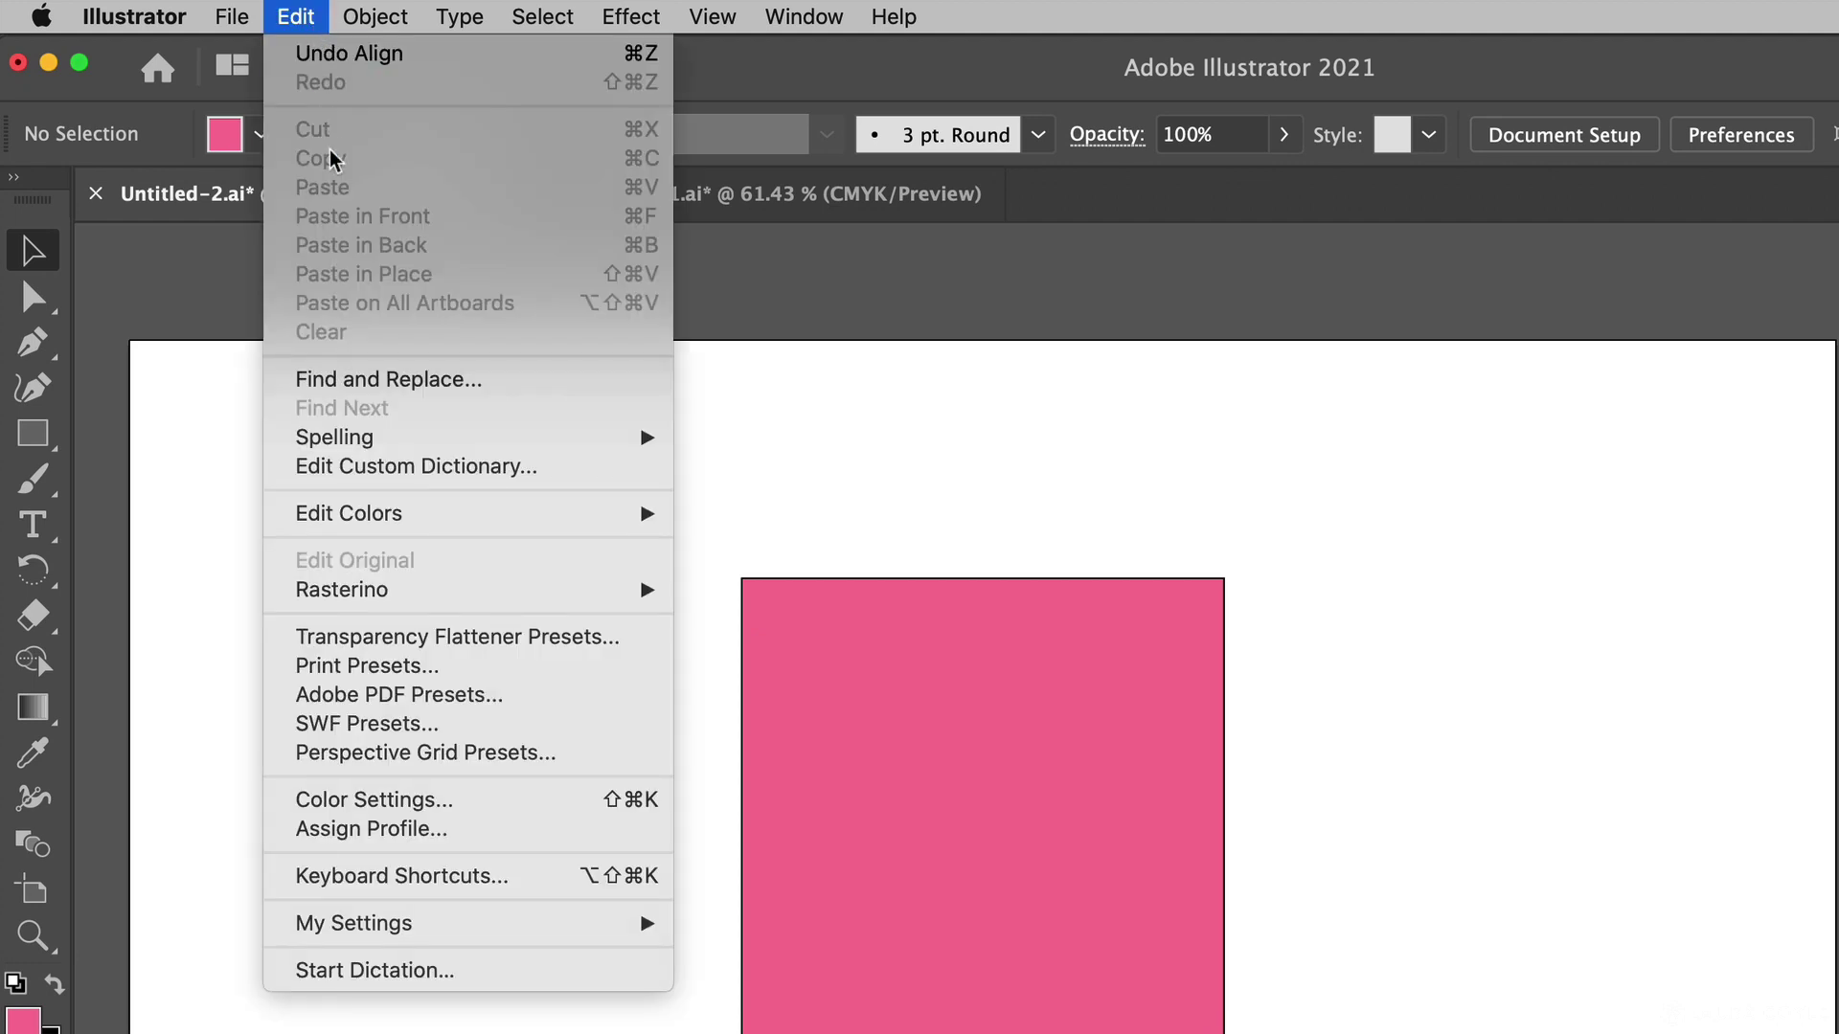
{"action": "left_click", "coordinate": [493, 812]}
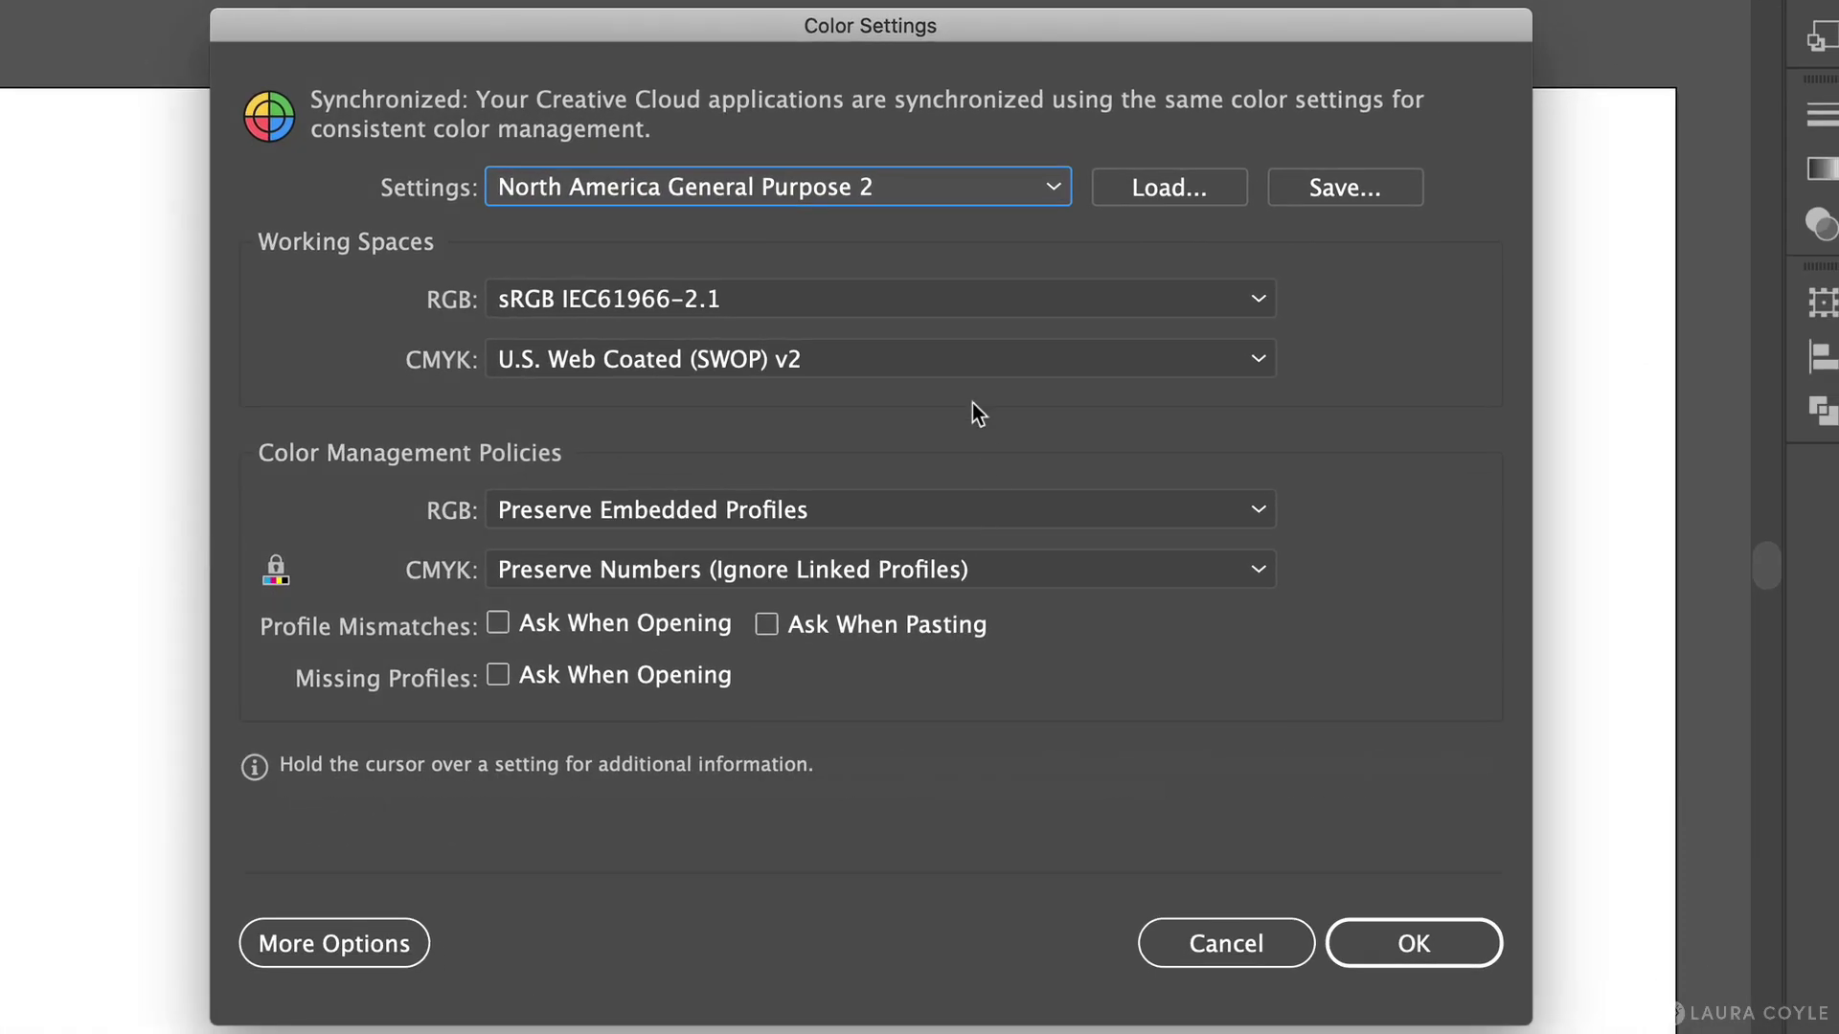
{"action": "mouse_move", "coordinate": [691, 313]}
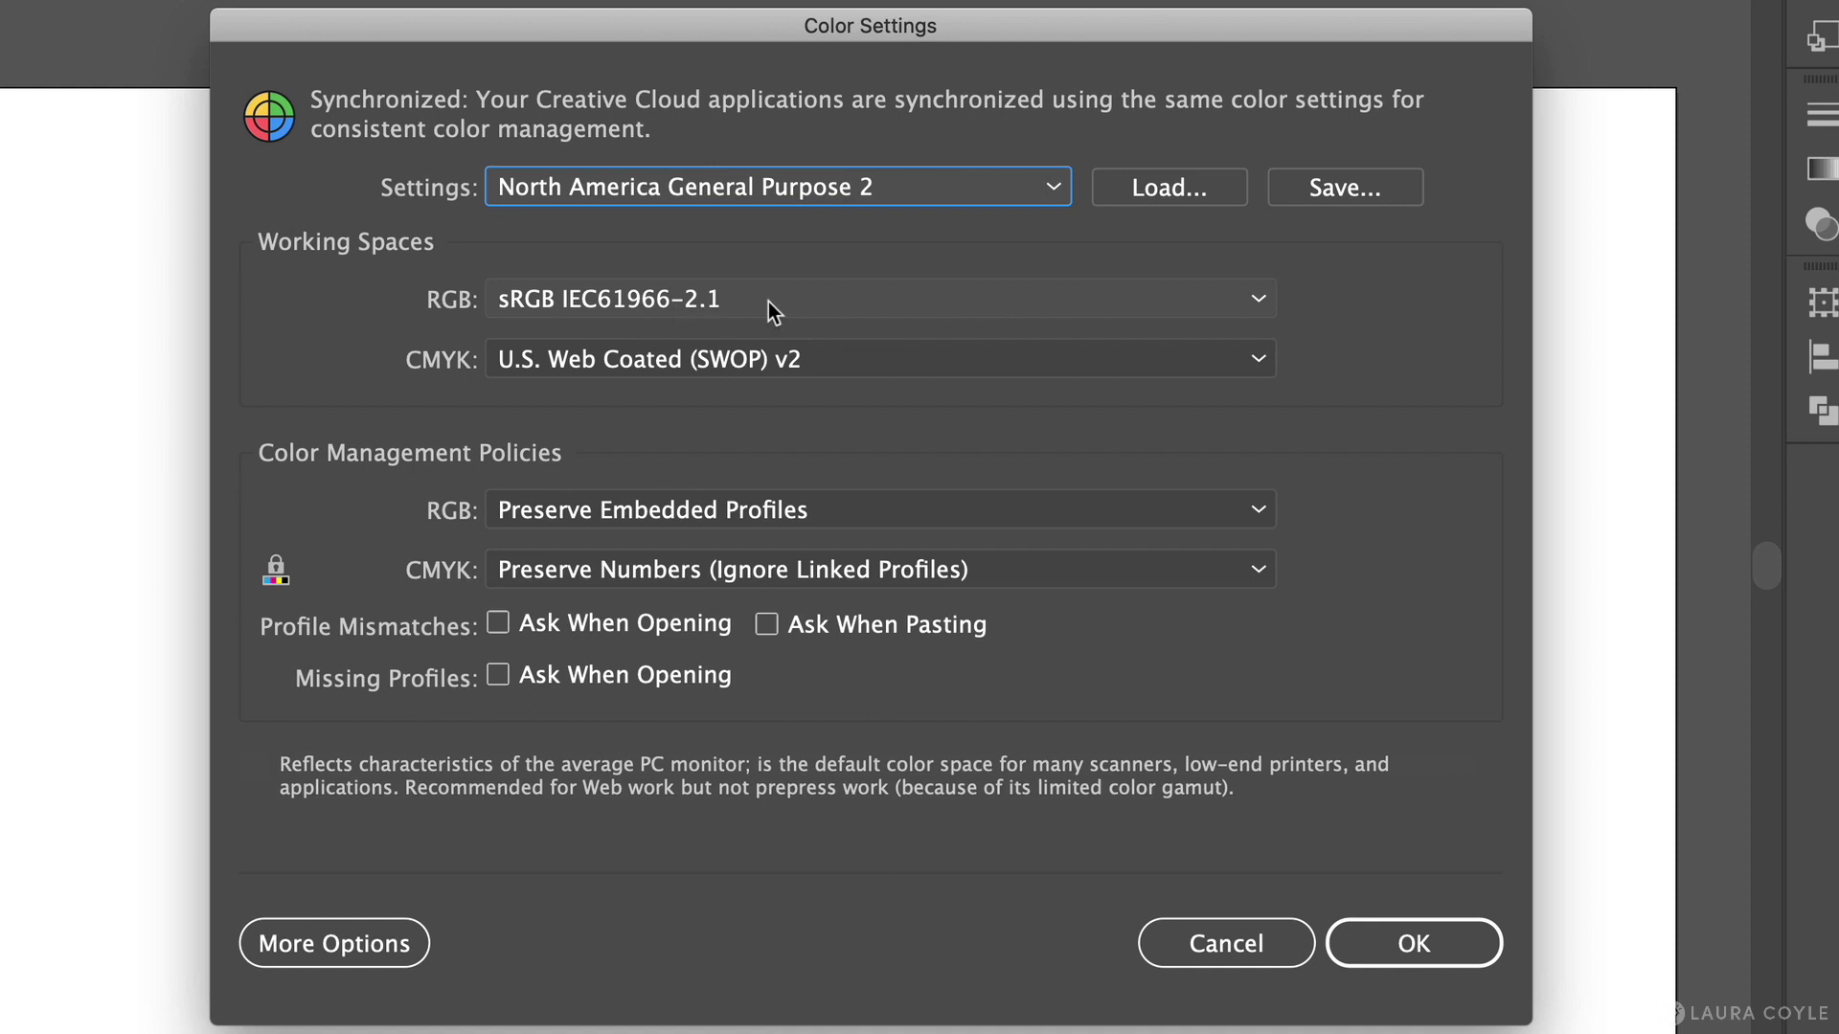
{"action": "left_click", "coordinate": [826, 303]}
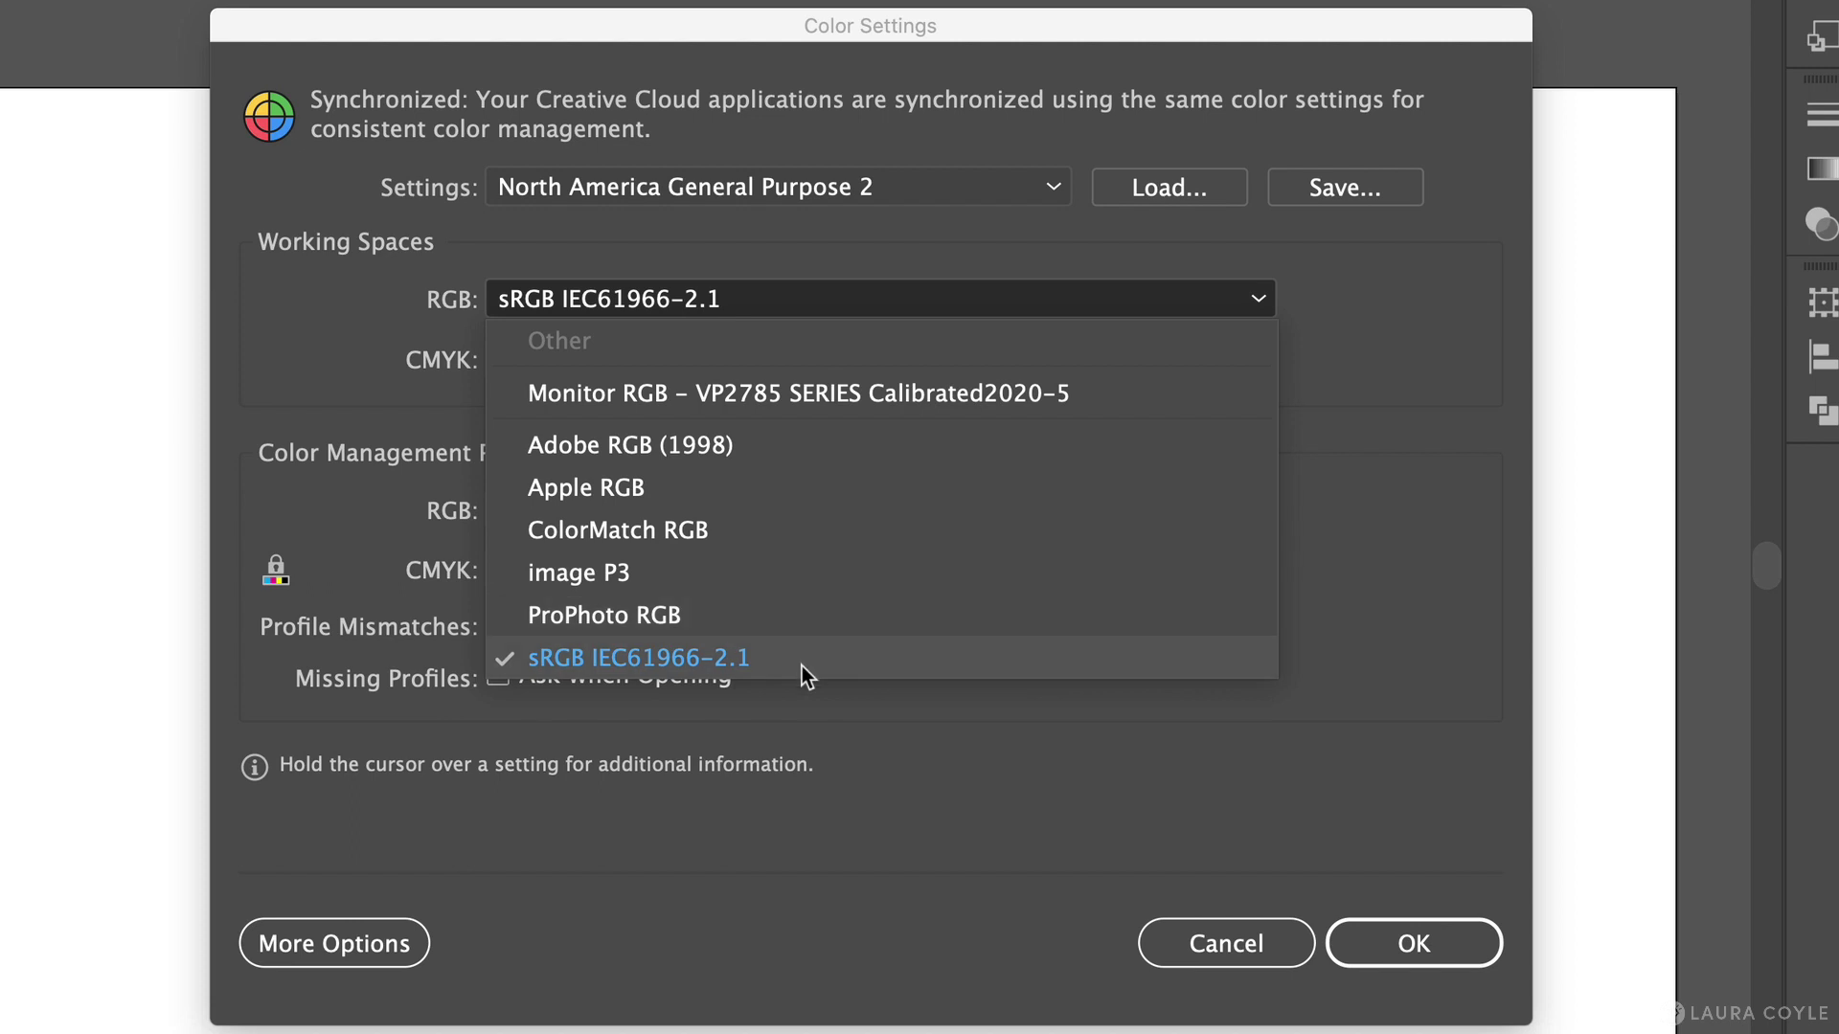
{"action": "left_click", "coordinate": [816, 713]}
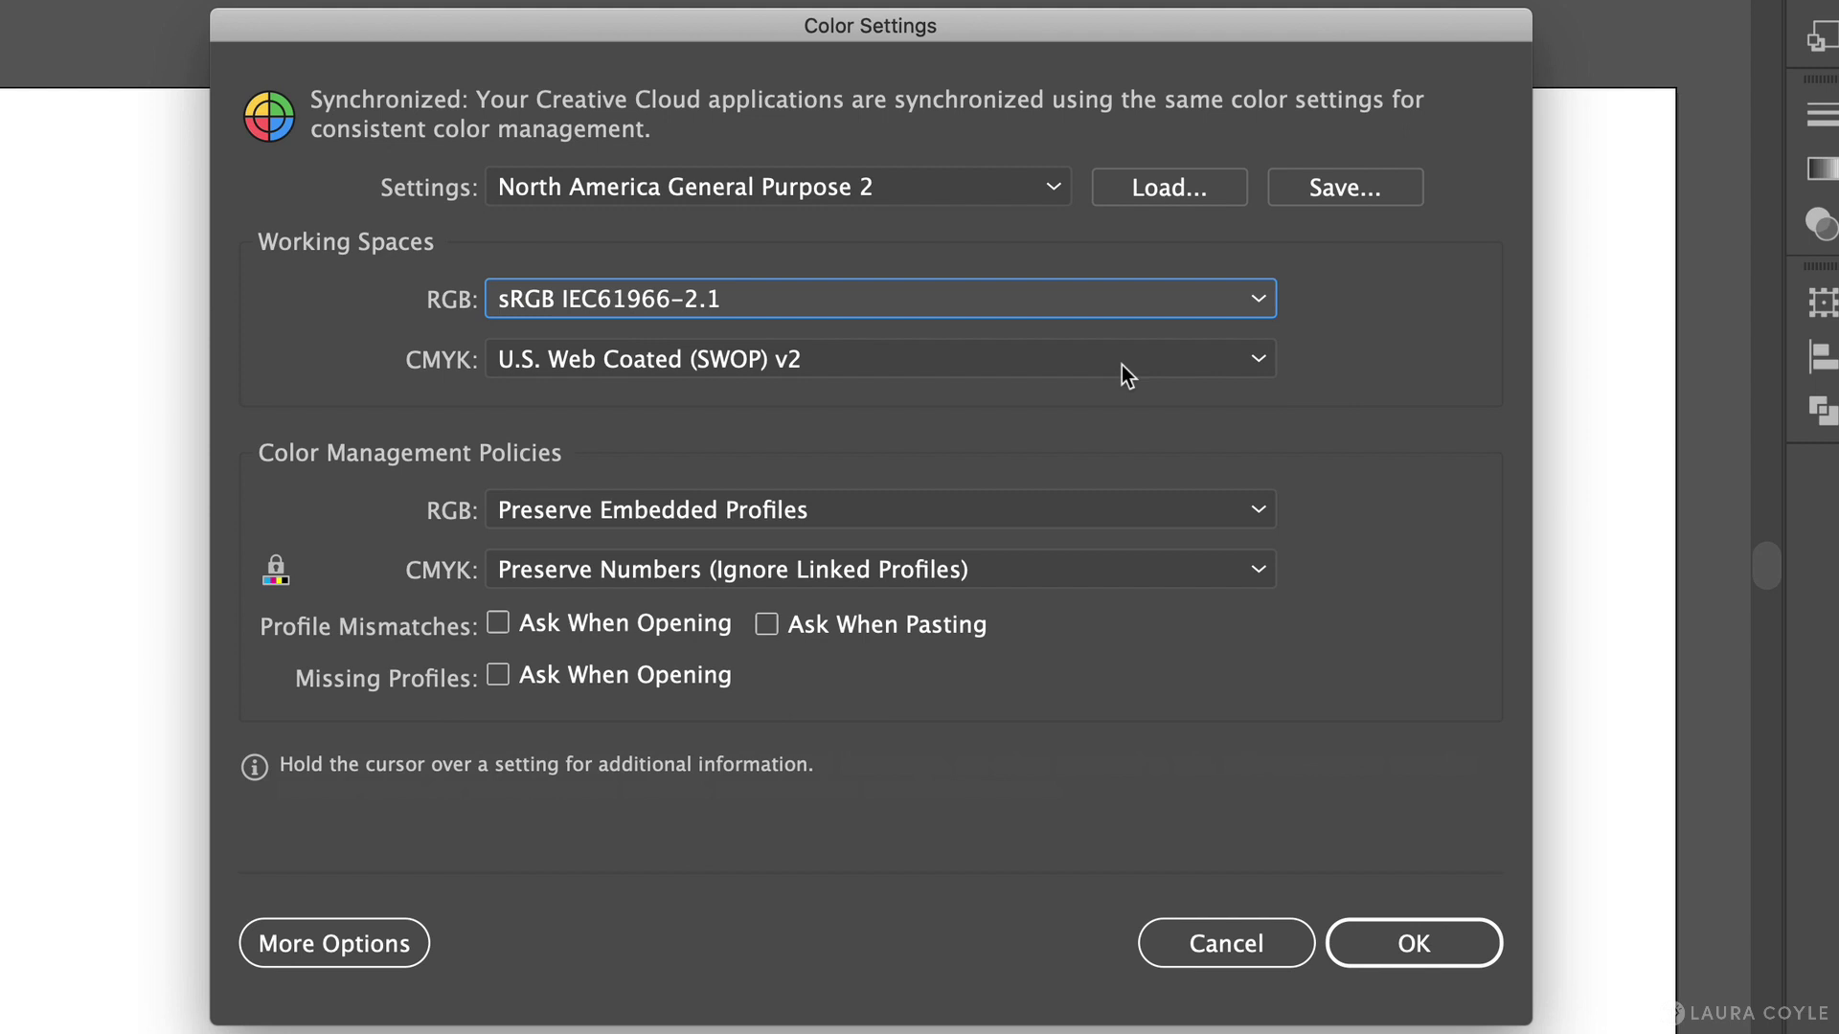
{"action": "left_click", "coordinate": [1061, 188]}
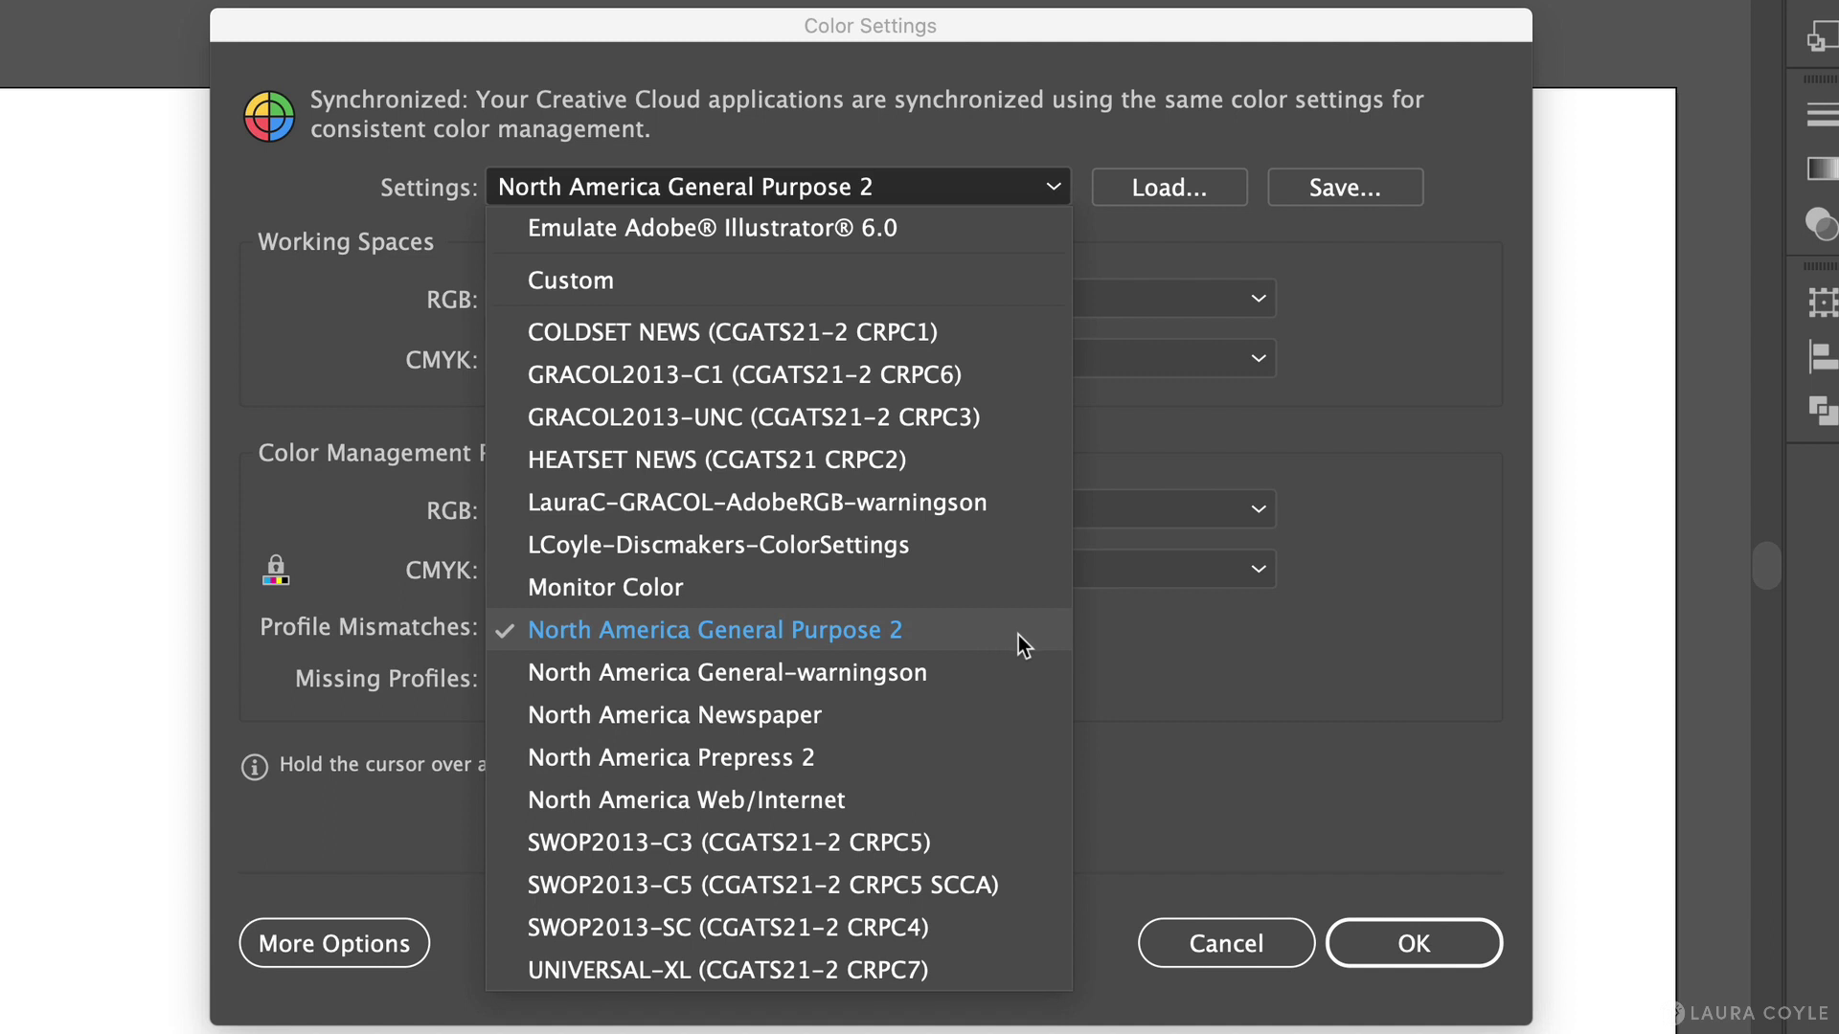
{"action": "left_click", "coordinate": [1112, 640]}
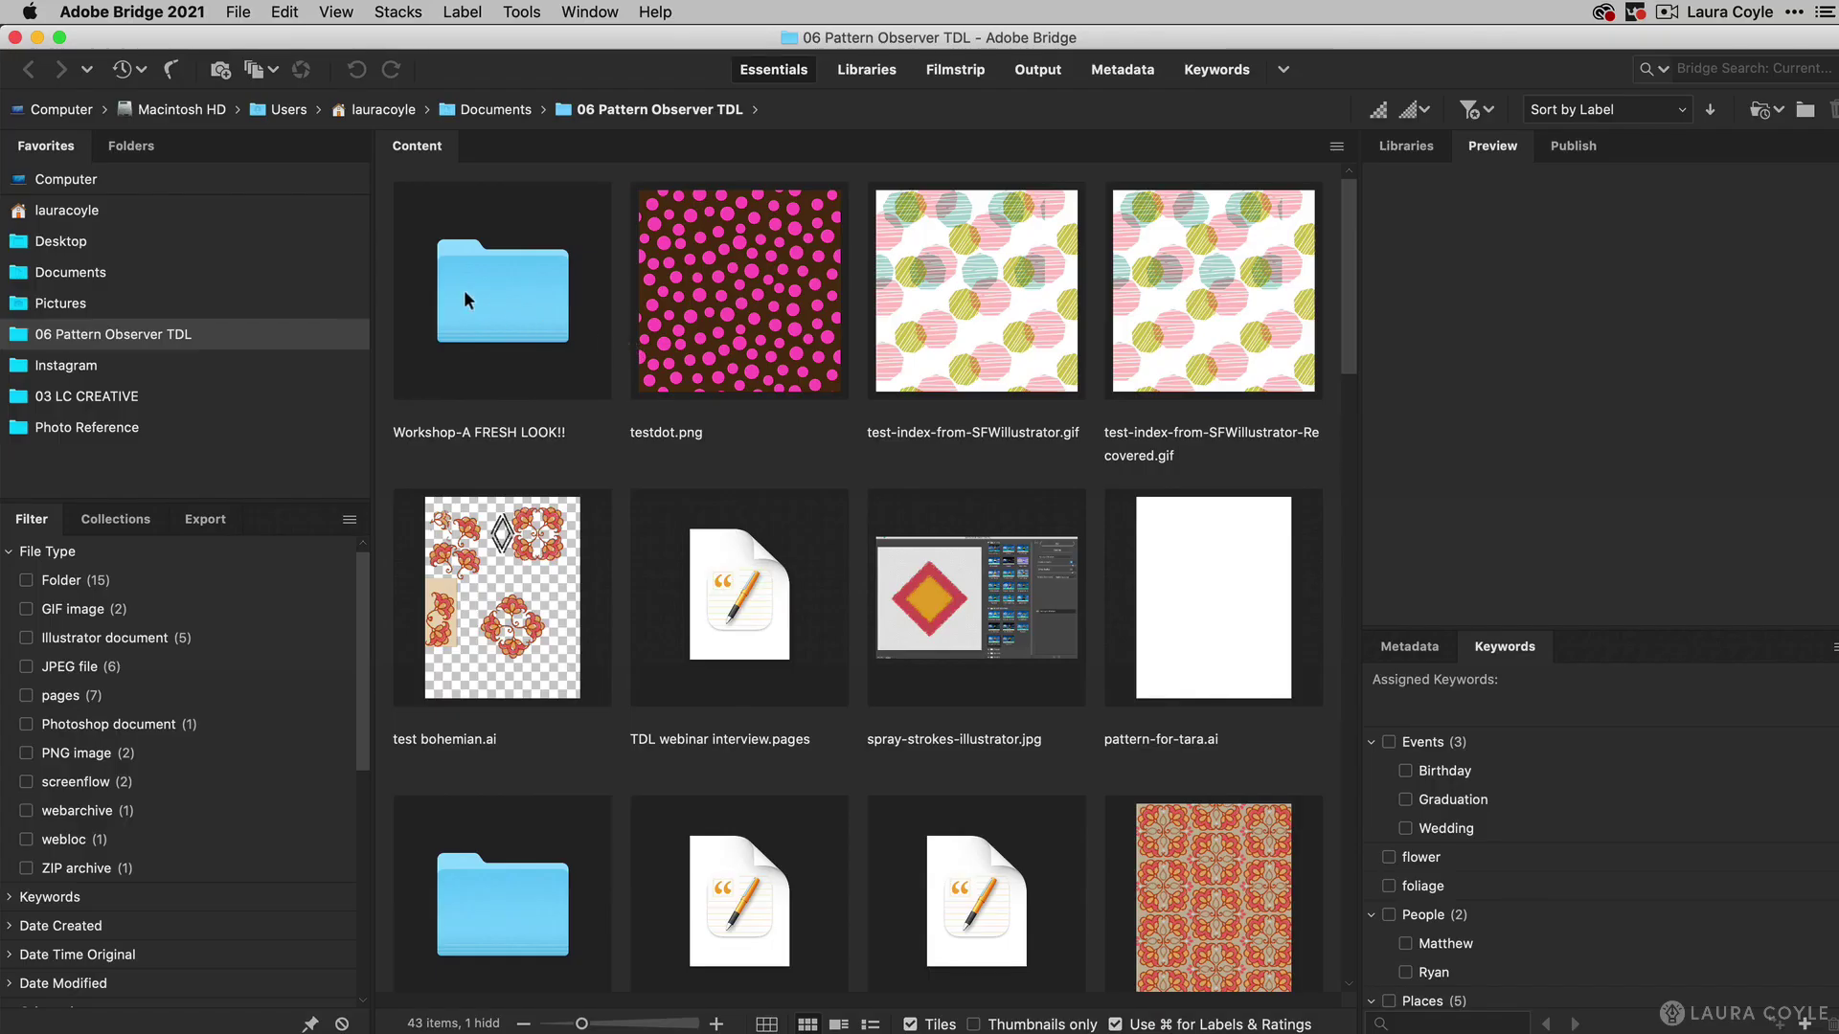
Review Bridge's Edit > Color Settings showing synchronized North America General Purpose 2 settings.
{"action": "left_click", "coordinate": [285, 12]}
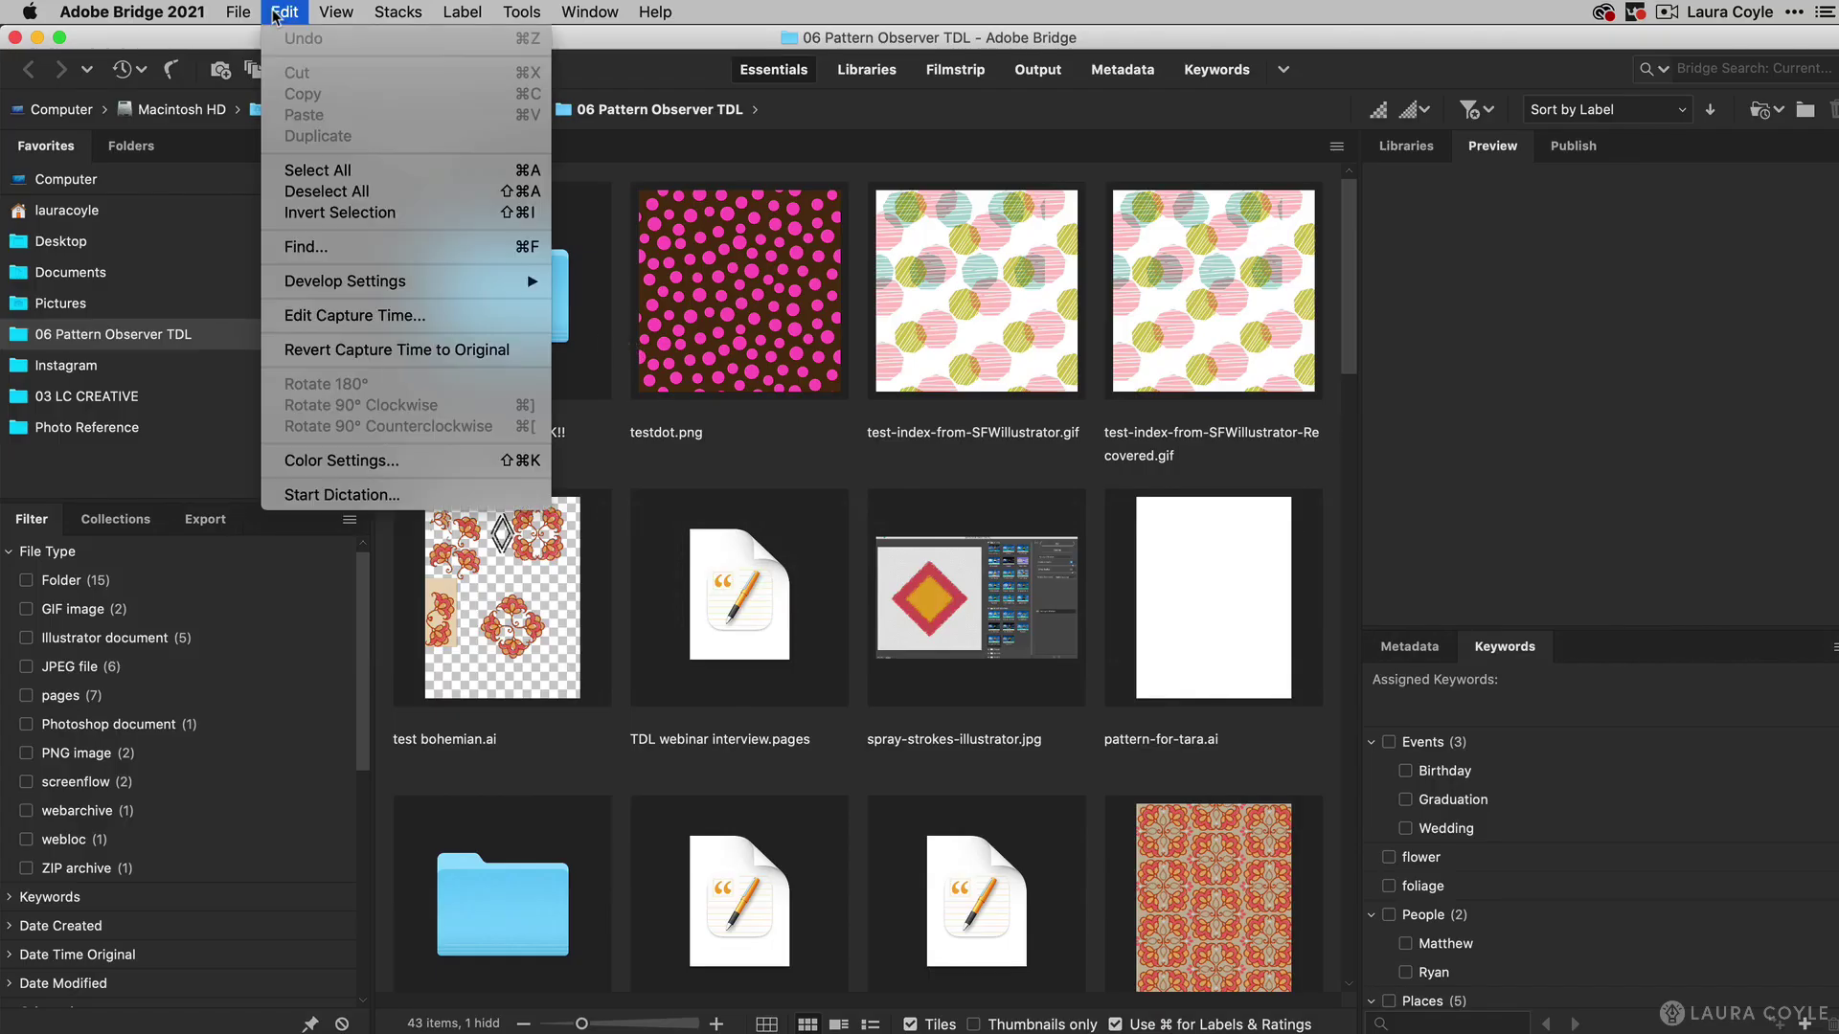
{"action": "left_click", "coordinate": [370, 470]}
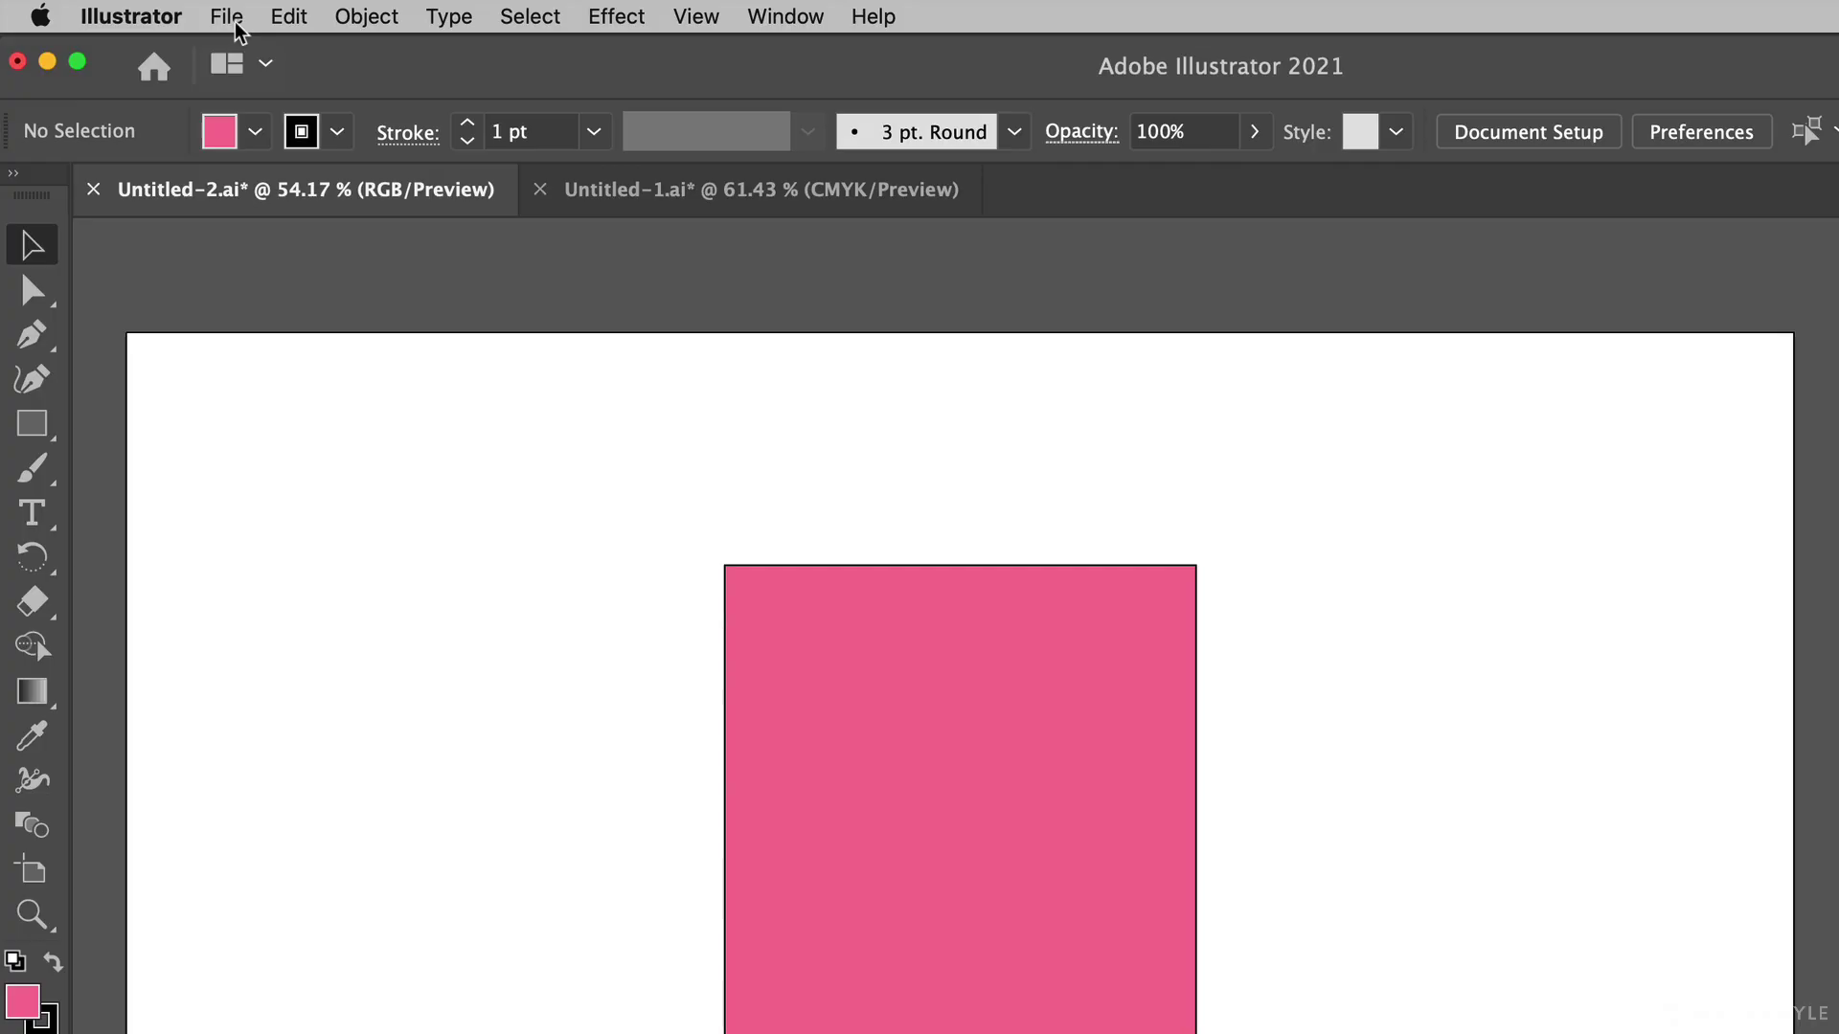
Begin exporting the pink square with File > Export > Export As.
{"action": "left_click", "coordinate": [237, 28]}
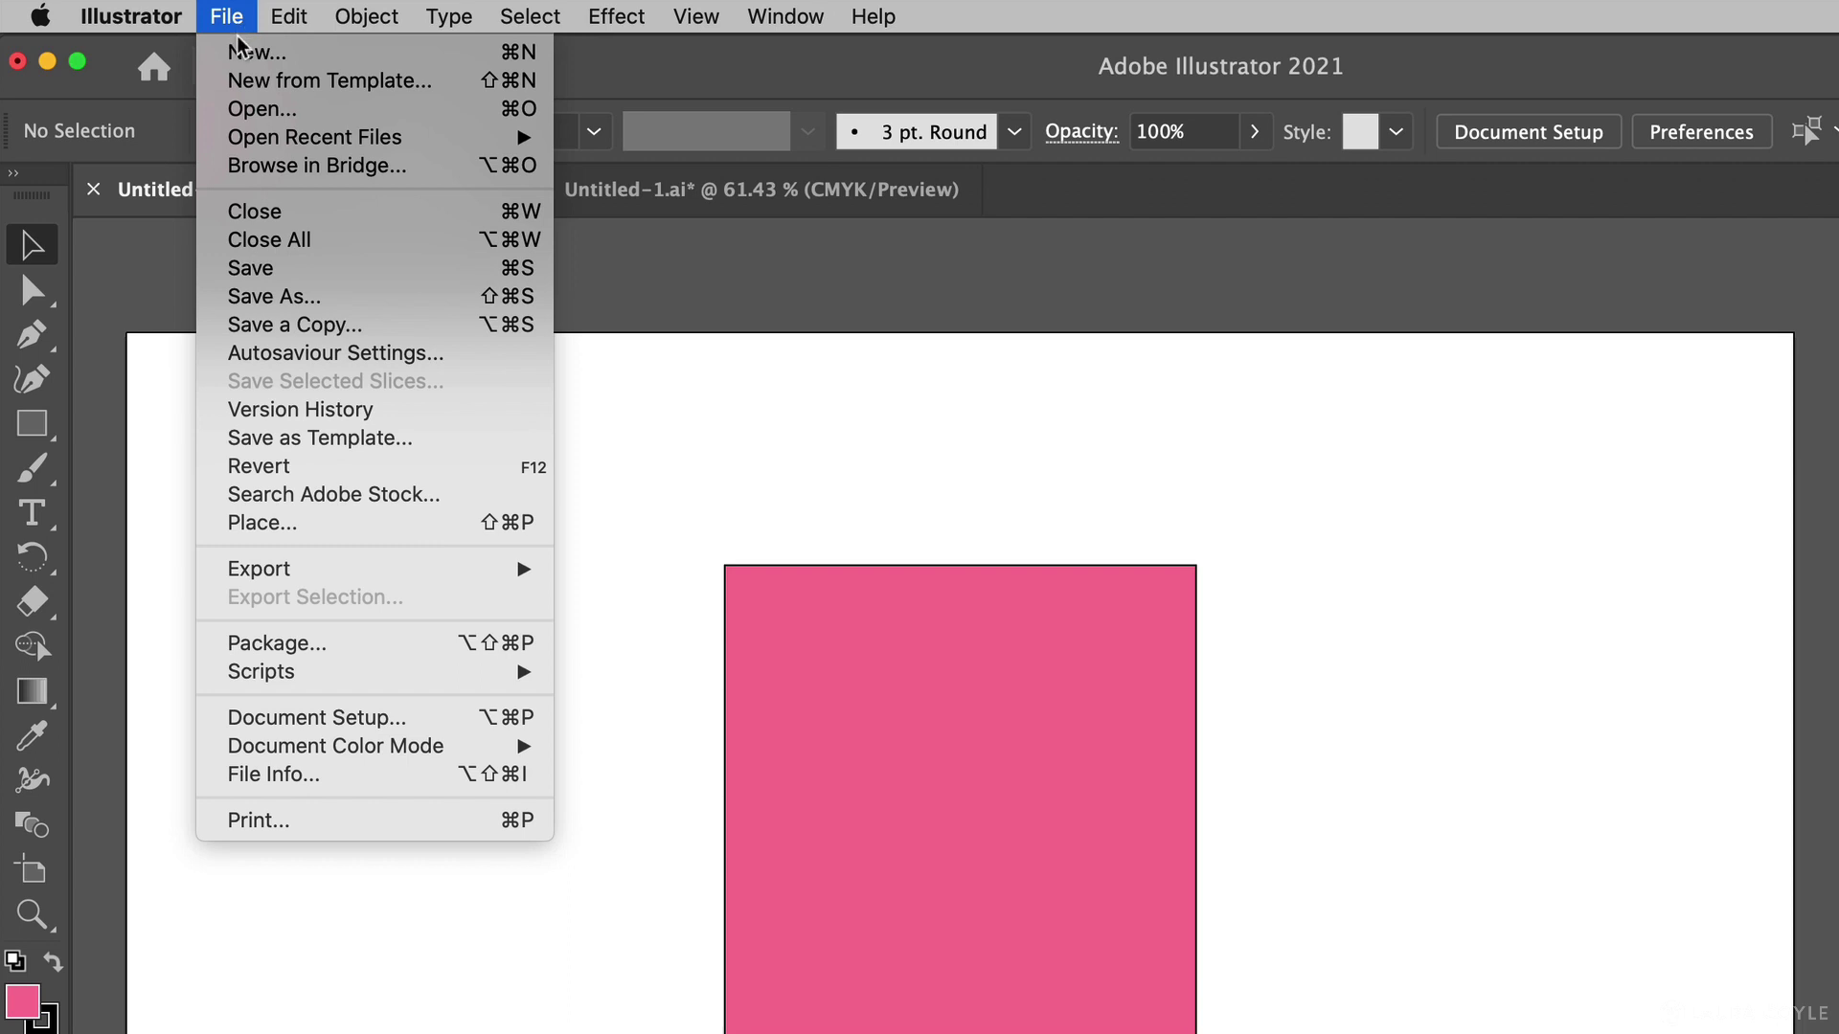
{"action": "mouse_move", "coordinate": [469, 573]}
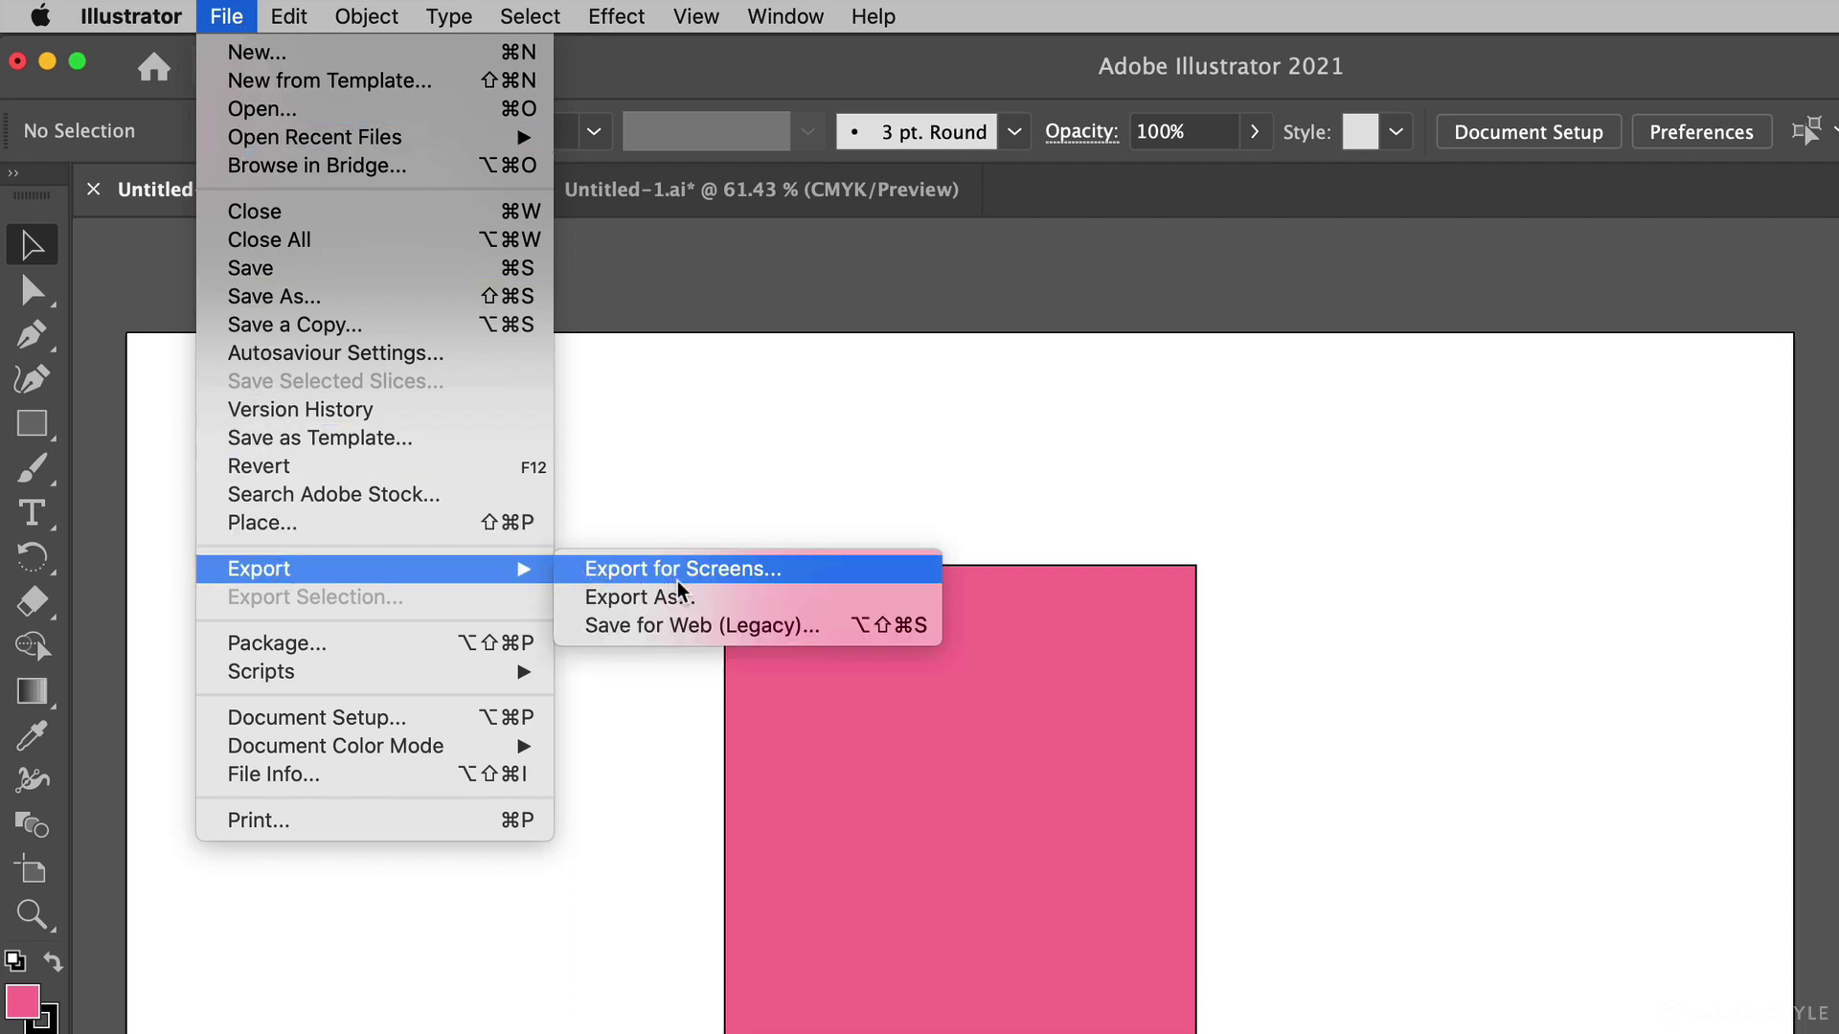
{"action": "left_click", "coordinate": [697, 600]}
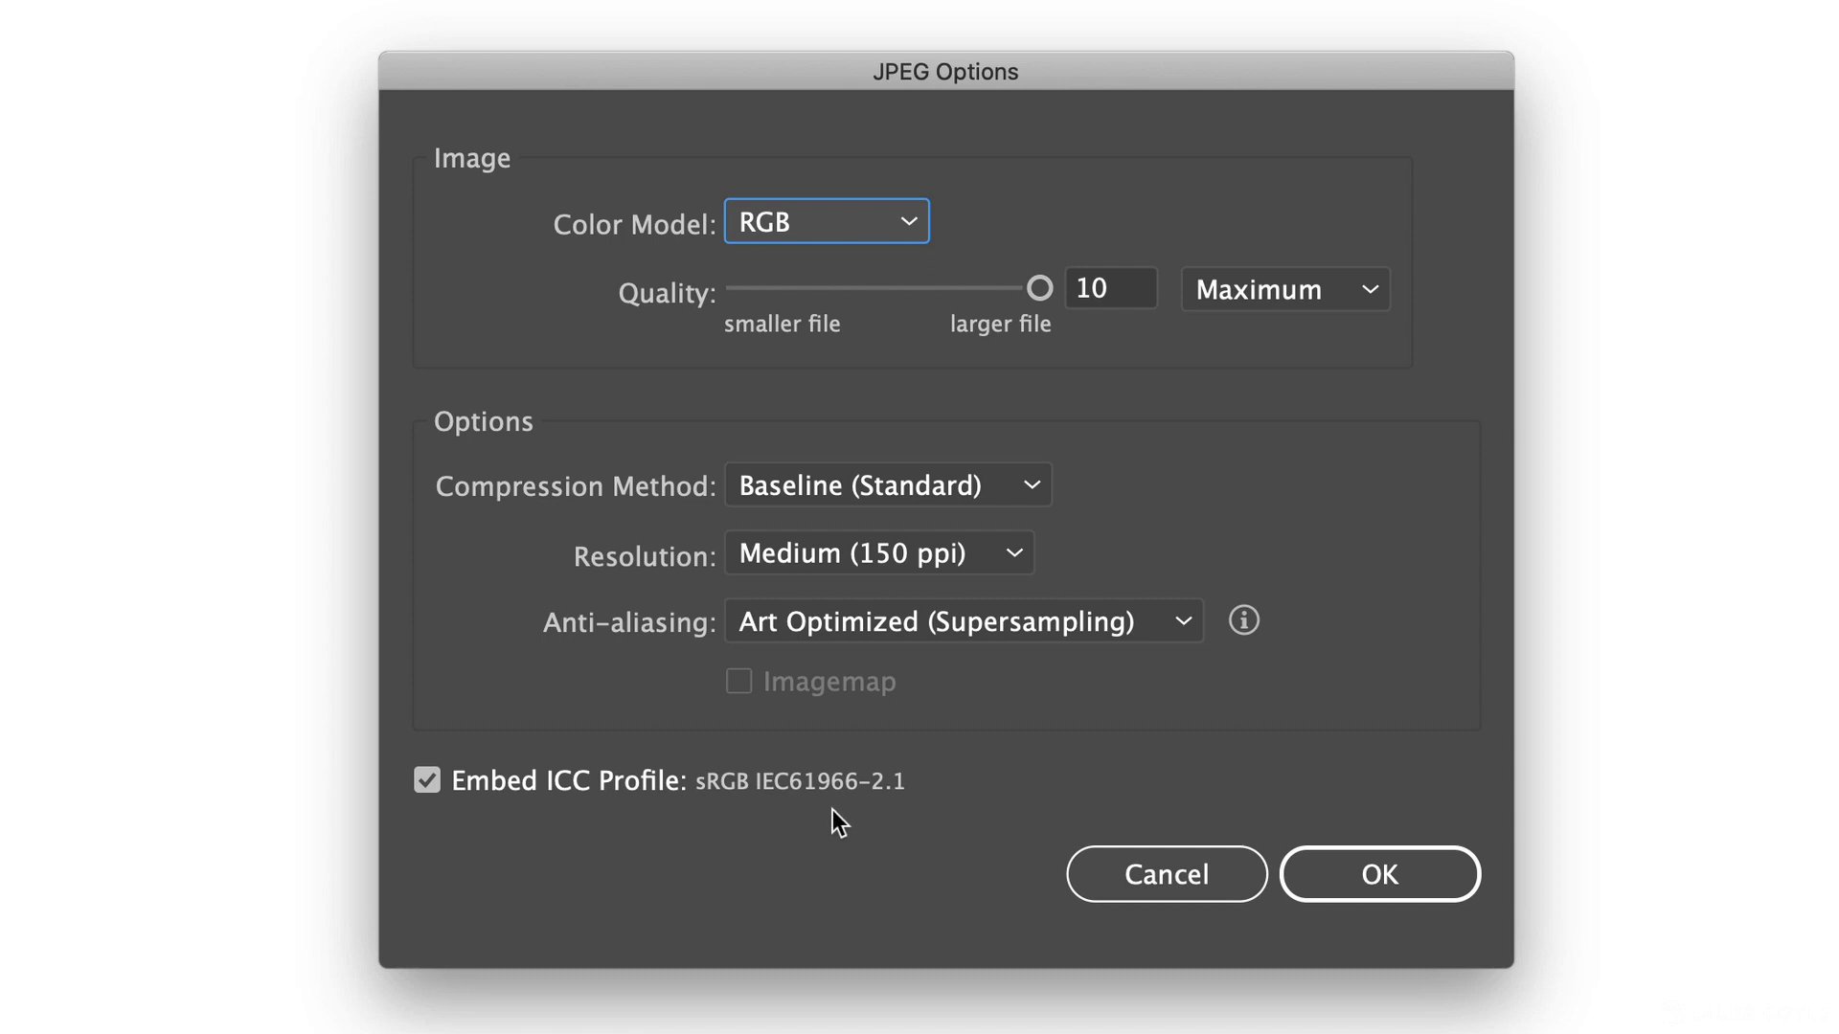
Confirm the JPEG export with embedded profile, then open Save for Web (Legacy).
{"action": "left_click", "coordinate": [1379, 874]}
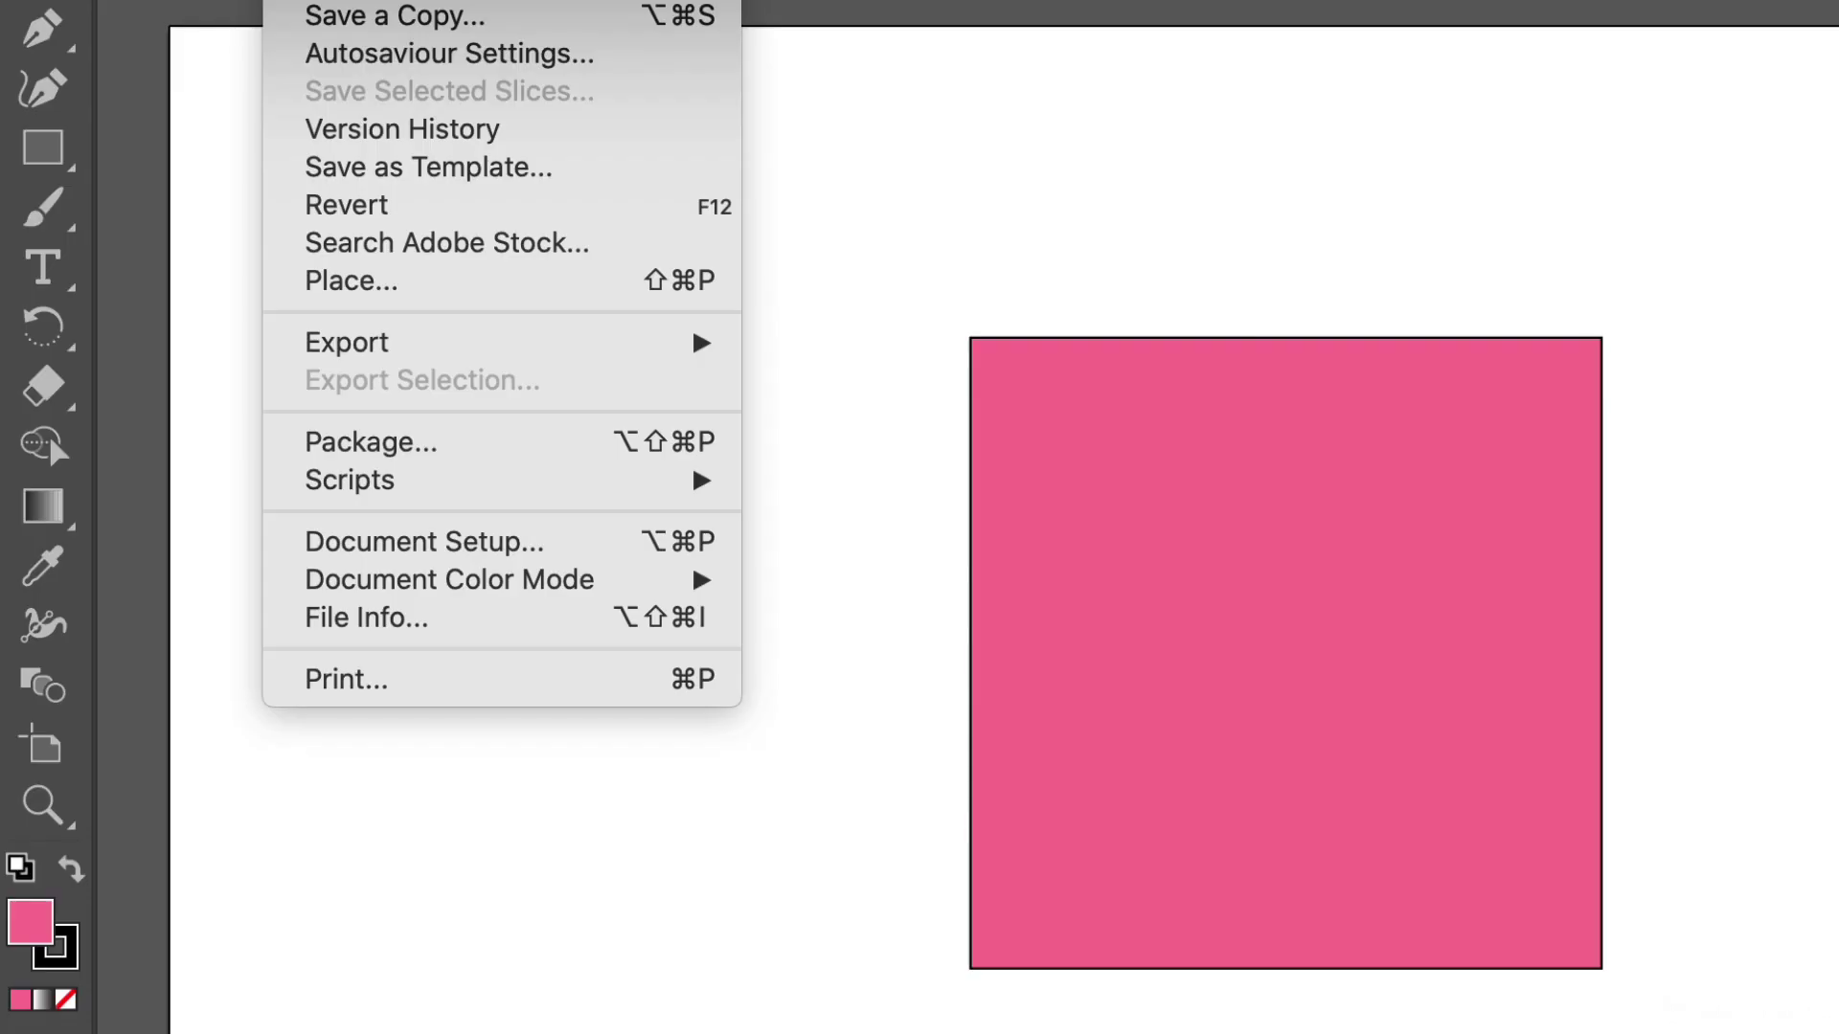
{"action": "mouse_move", "coordinate": [466, 346]}
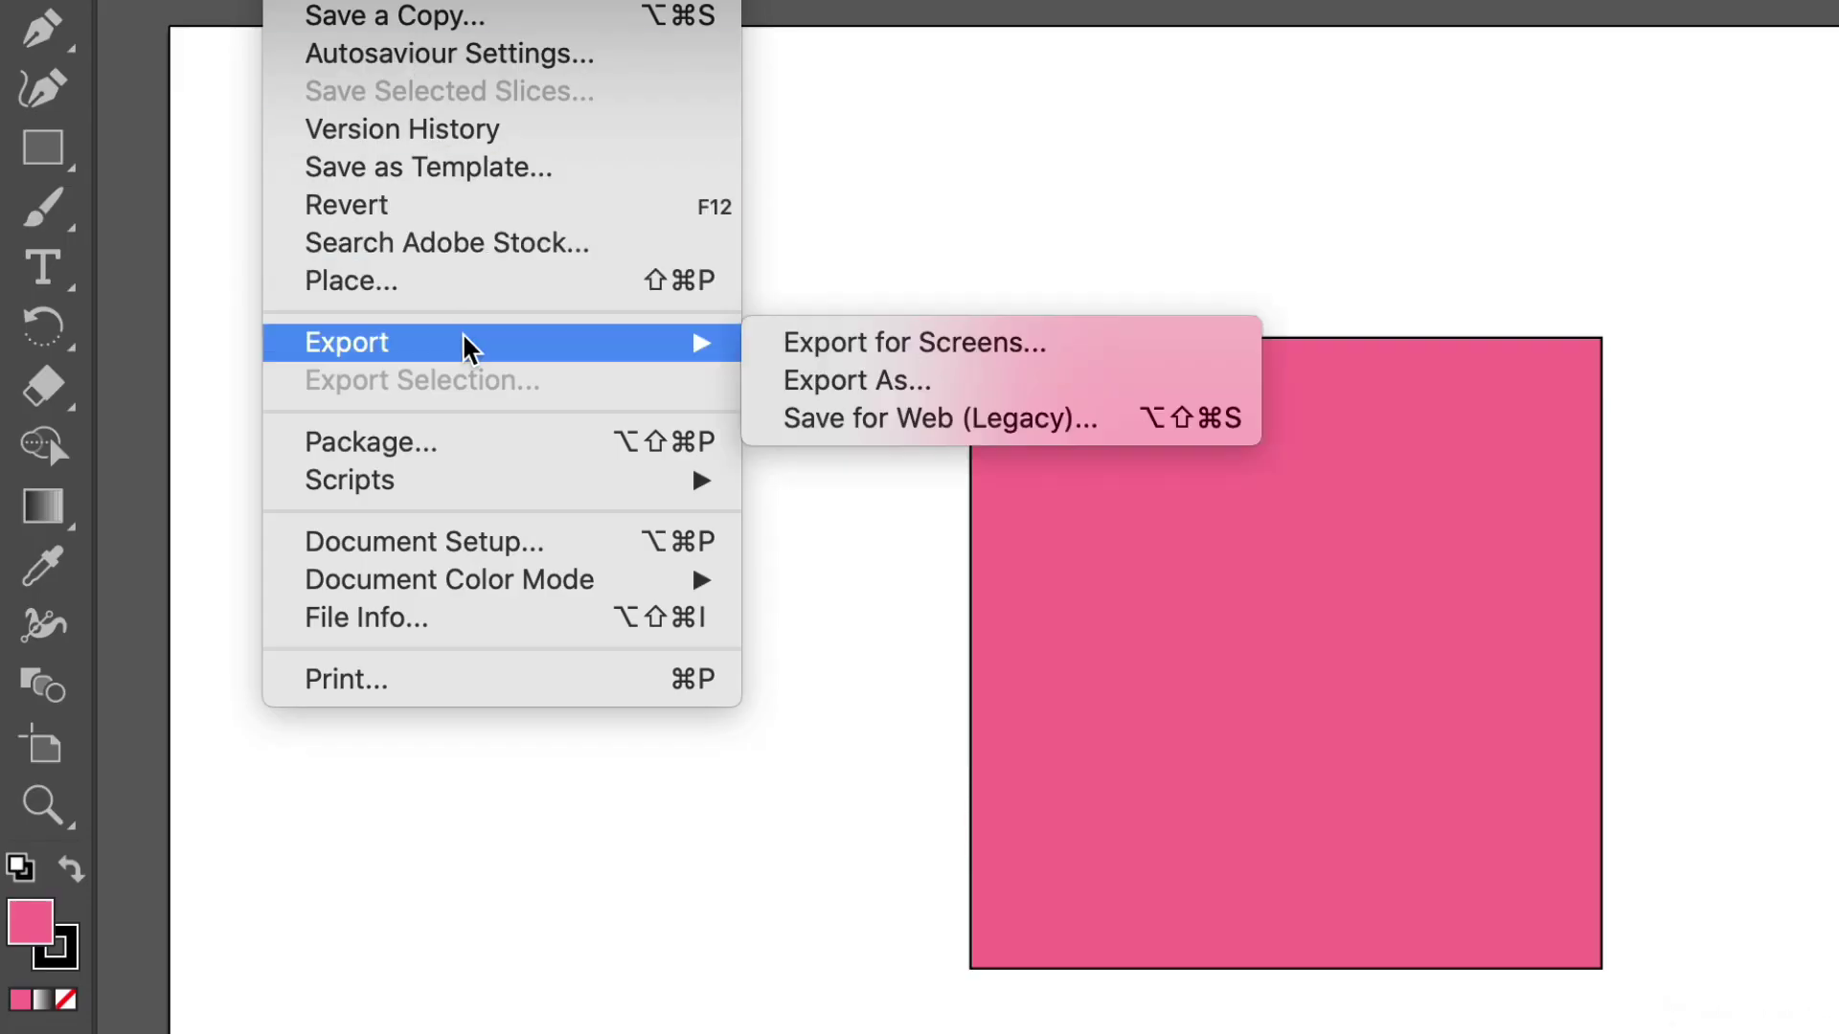
{"action": "left_click", "coordinate": [834, 422]}
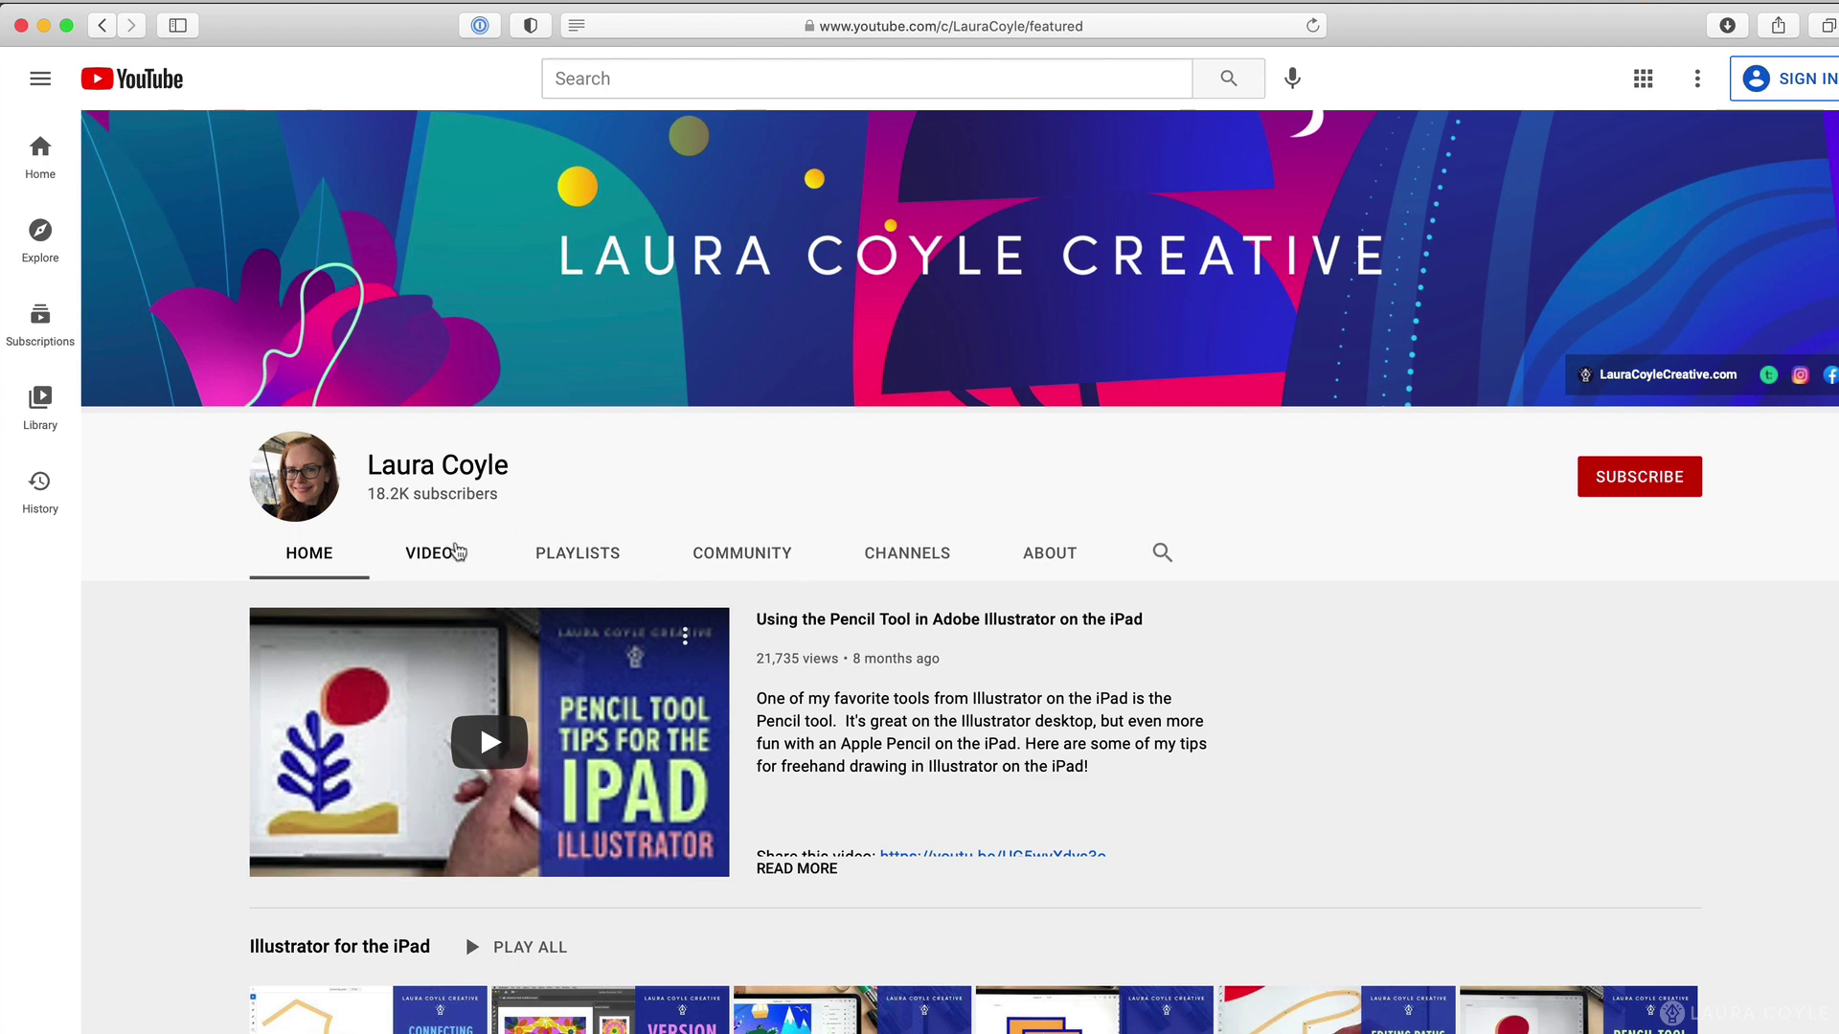
Switch the YouTube channel page to its VIDEOS tab listing recent uploads.
{"action": "left_click", "coordinate": [457, 552]}
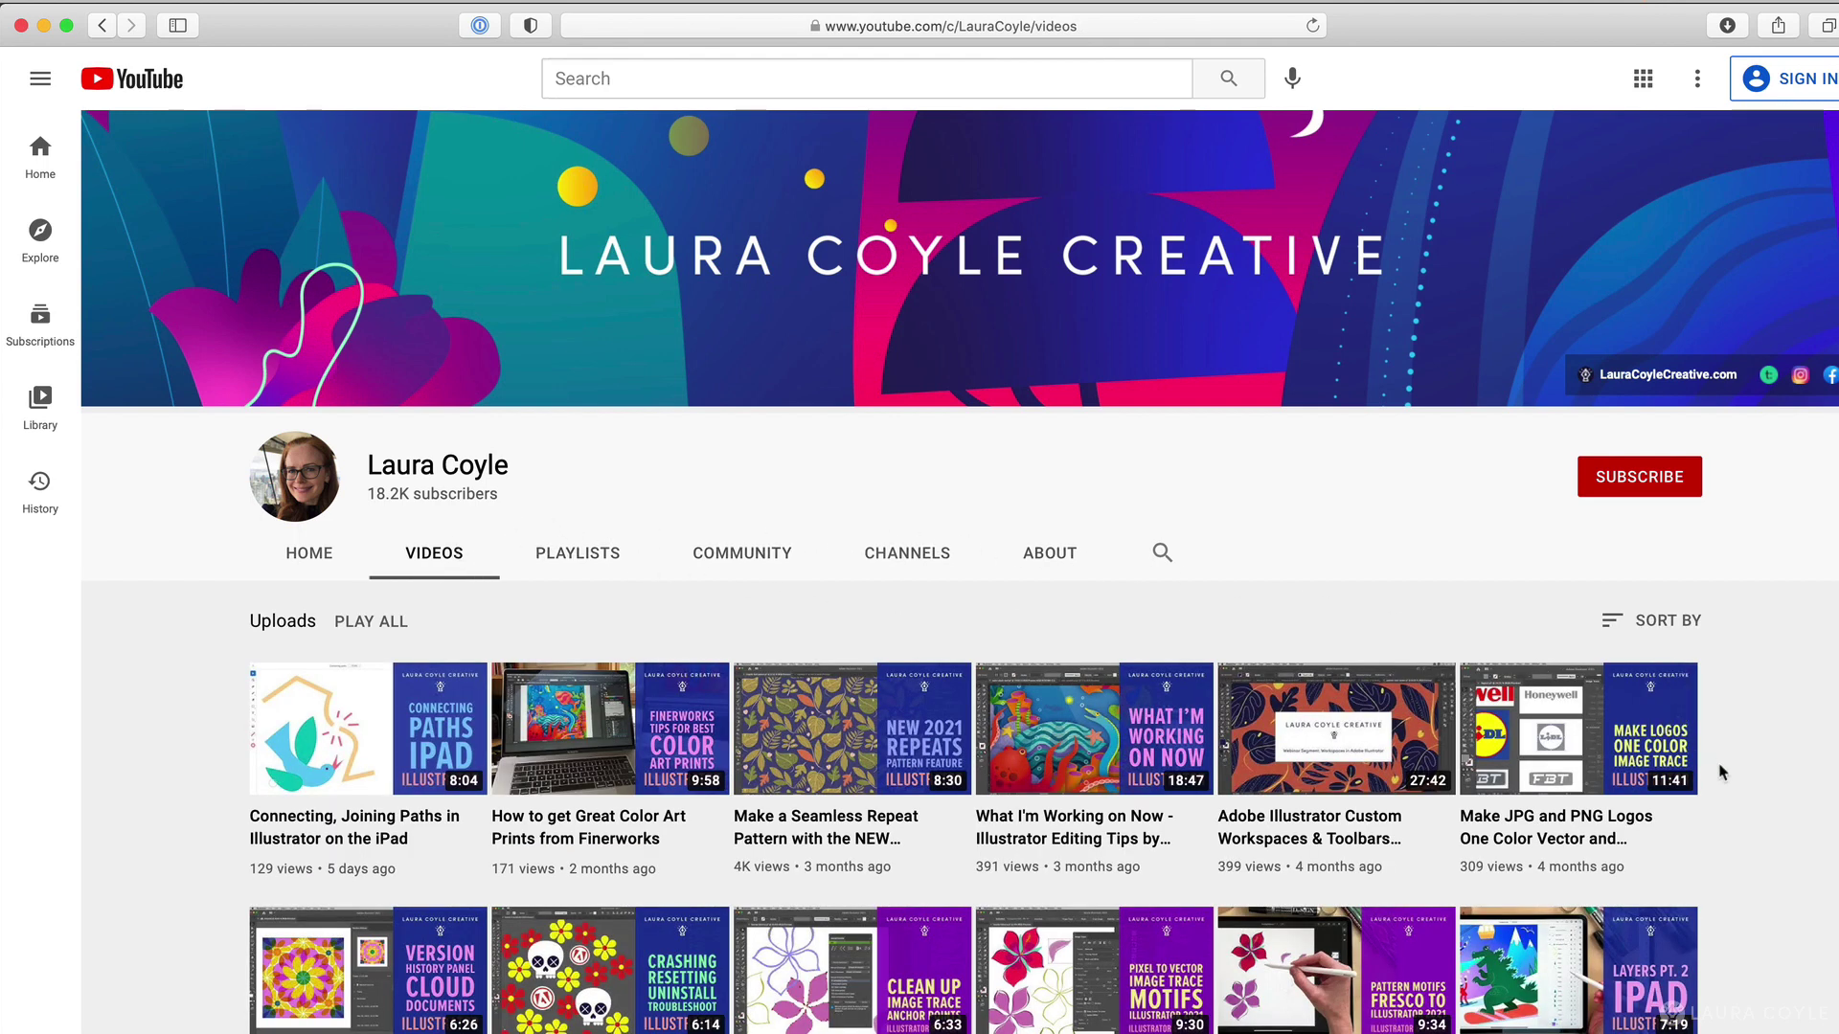